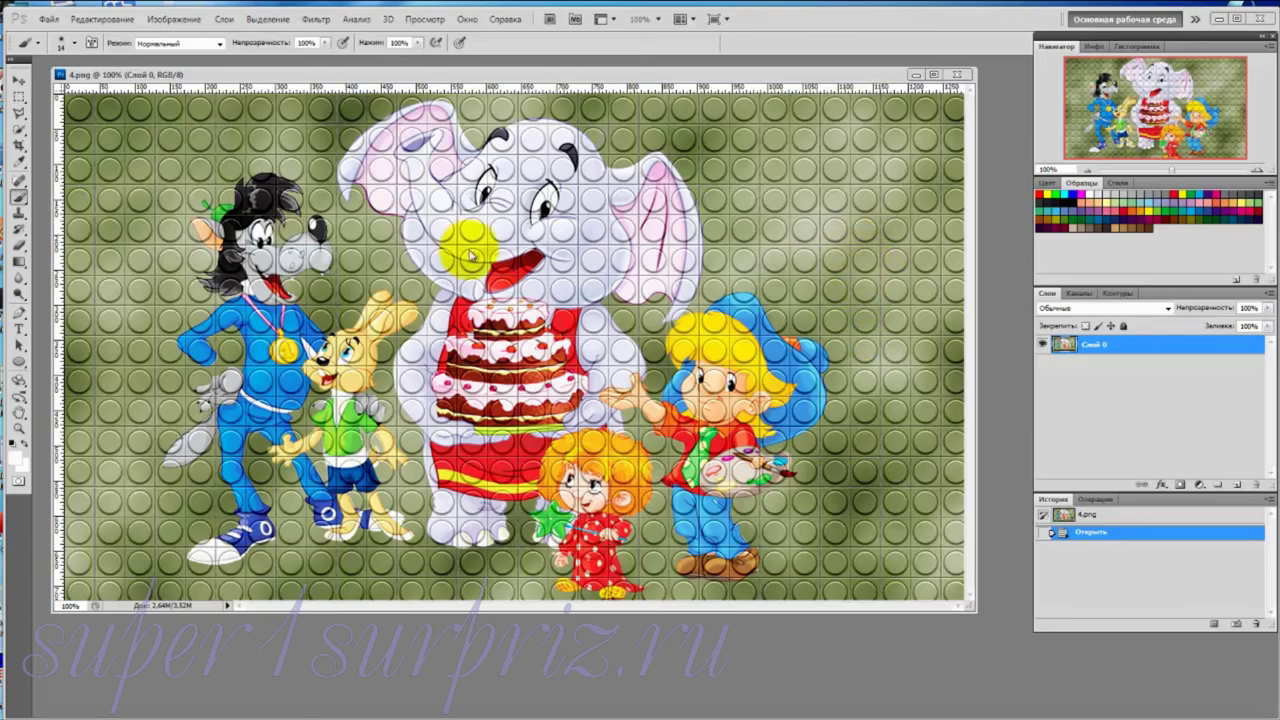
Step: Create a new transparent document 50 pixels wide and 50 pixels high at a resolution of 72 pixels per inch
click(50, 20)
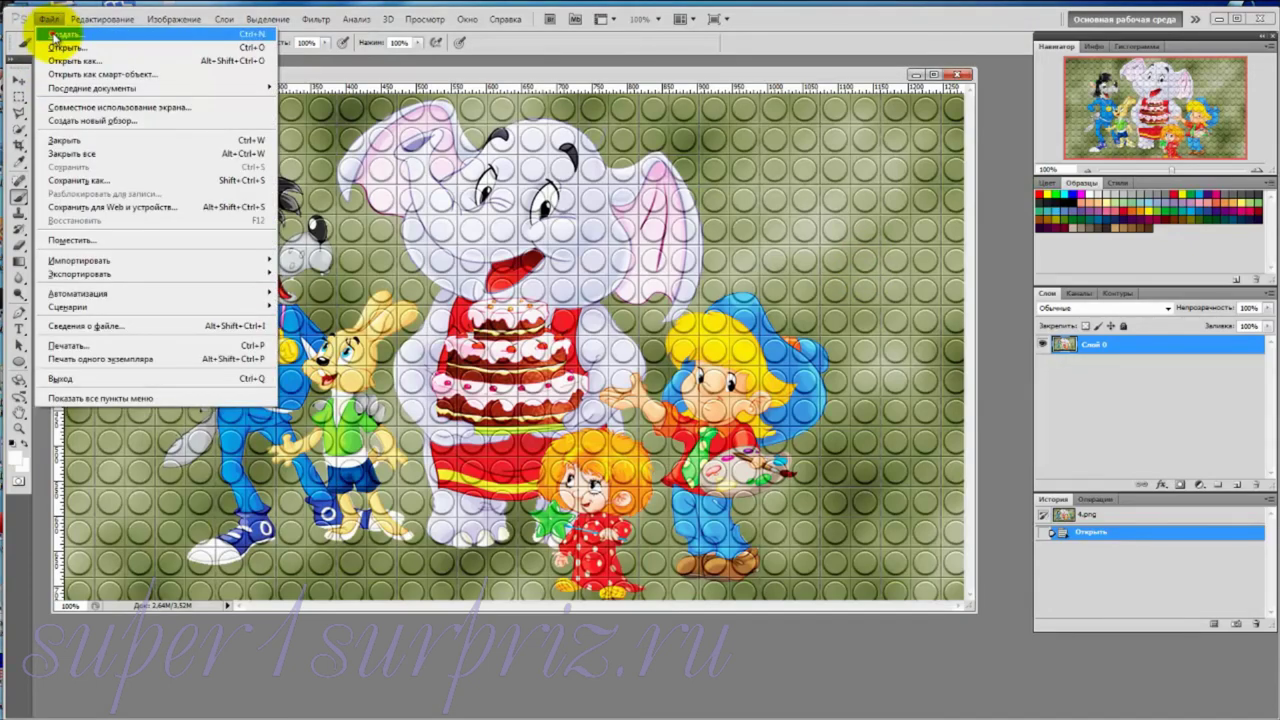
click(55, 36)
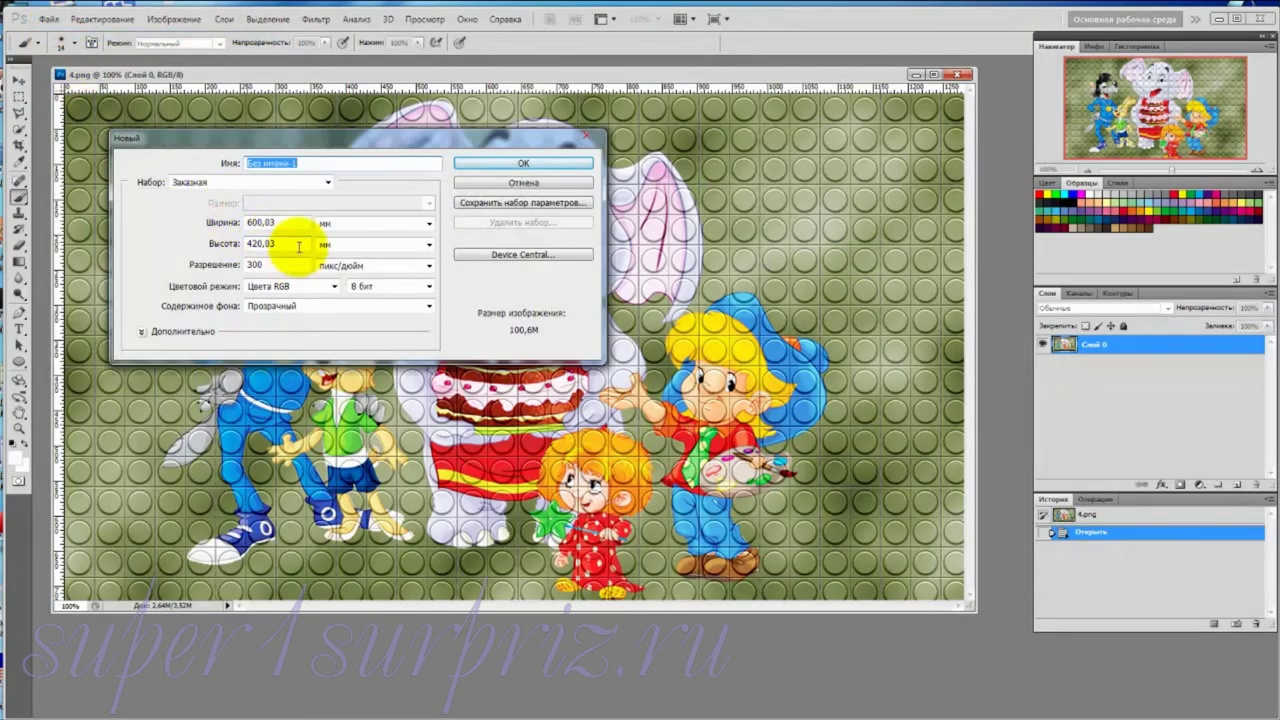
click(423, 223)
click(419, 237)
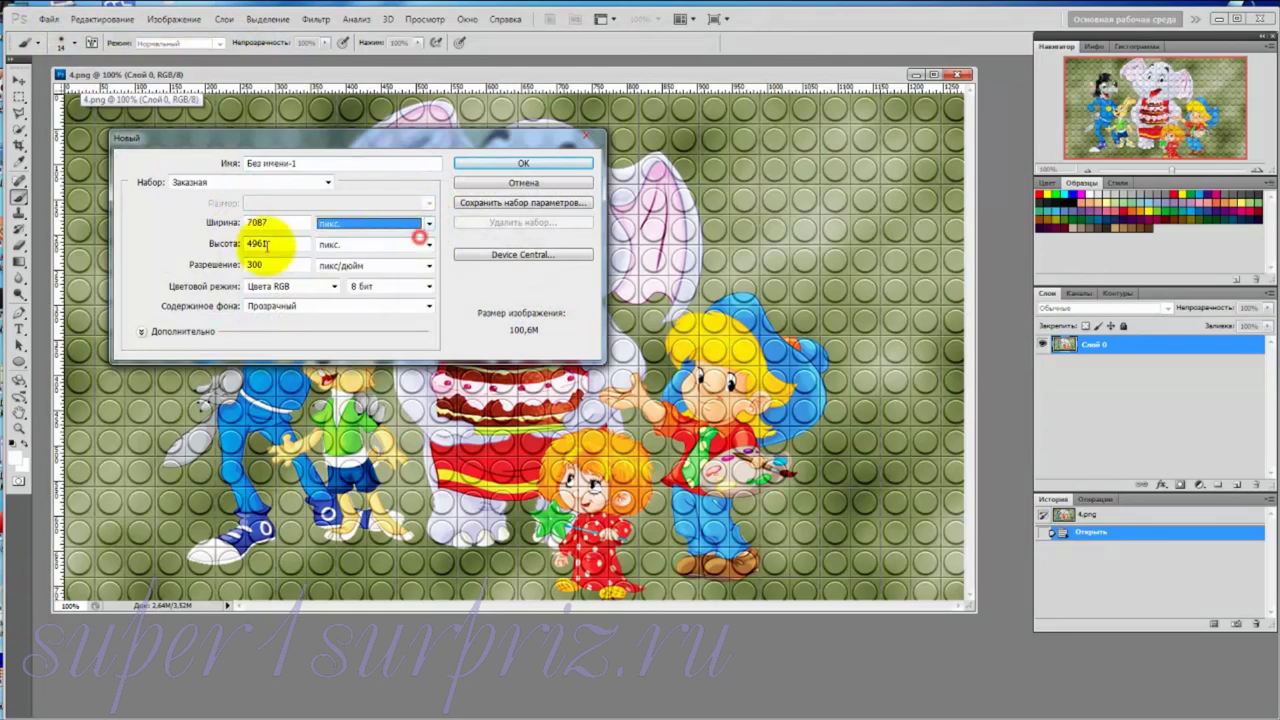
drag(262, 222, 230, 222)
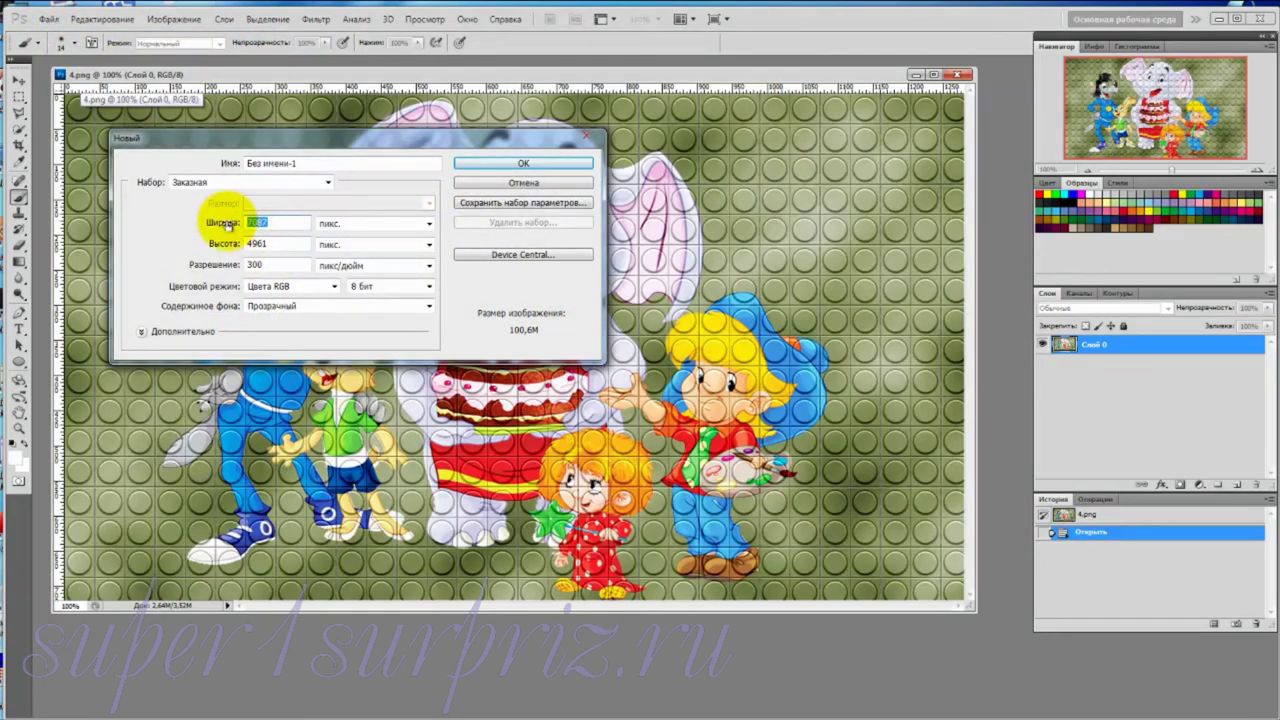
text(5)
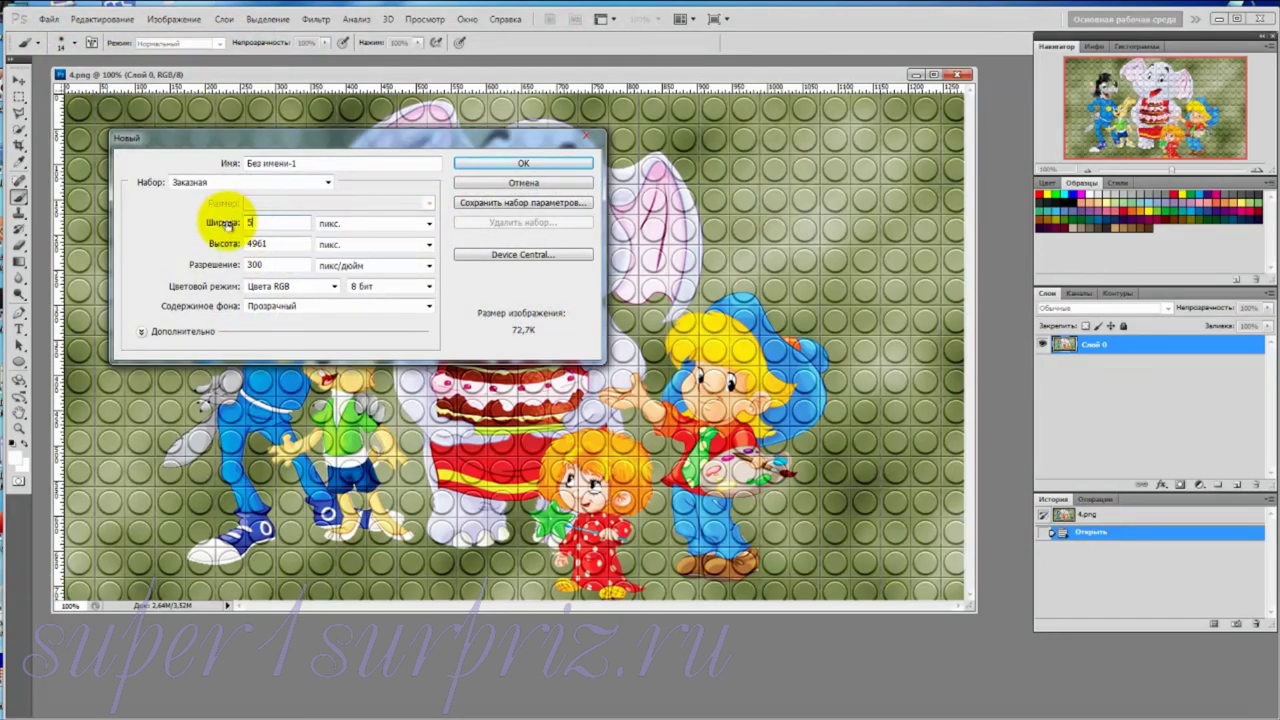
text(0)
drag(268, 243, 212, 246)
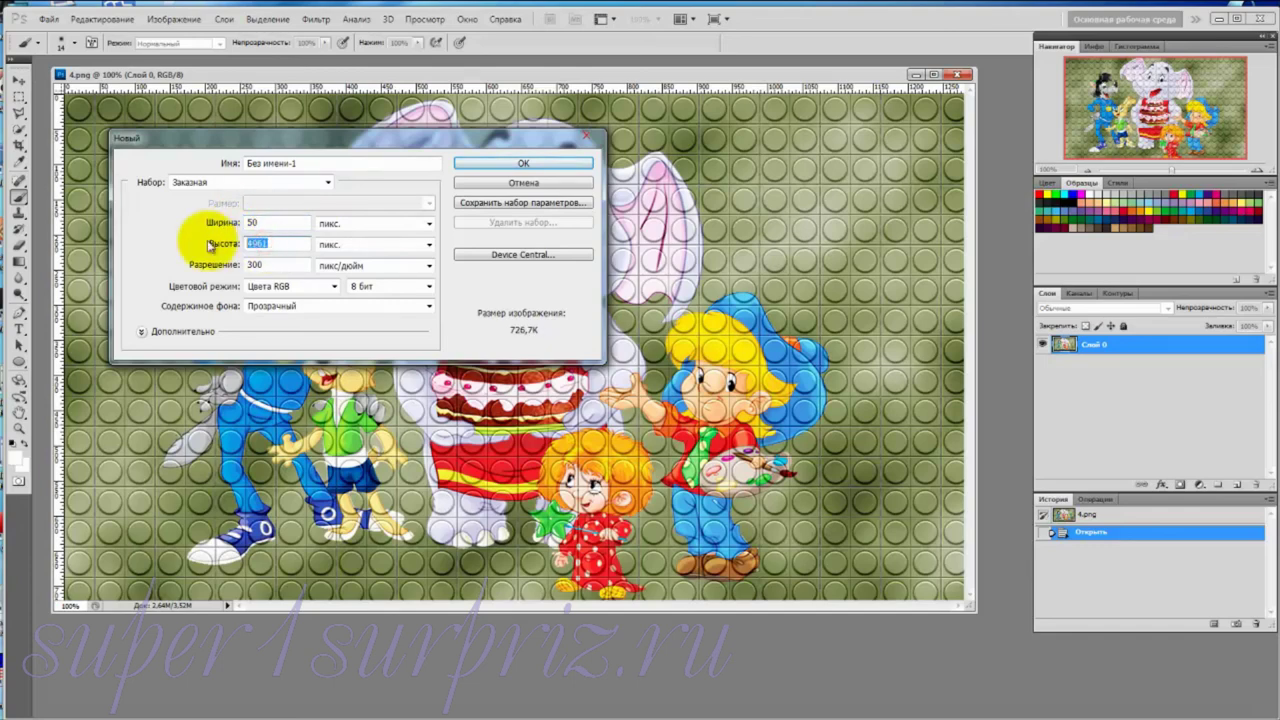
text(50)
drag(270, 264, 238, 267)
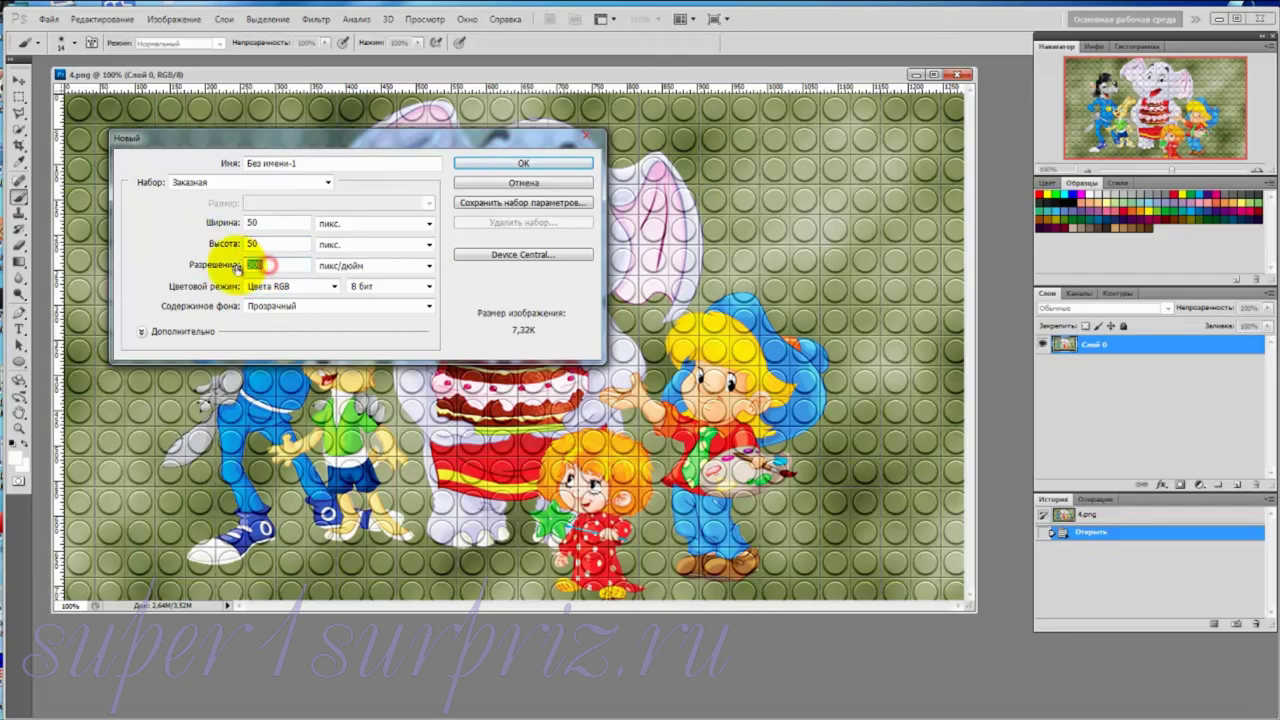
text(72)
click(563, 163)
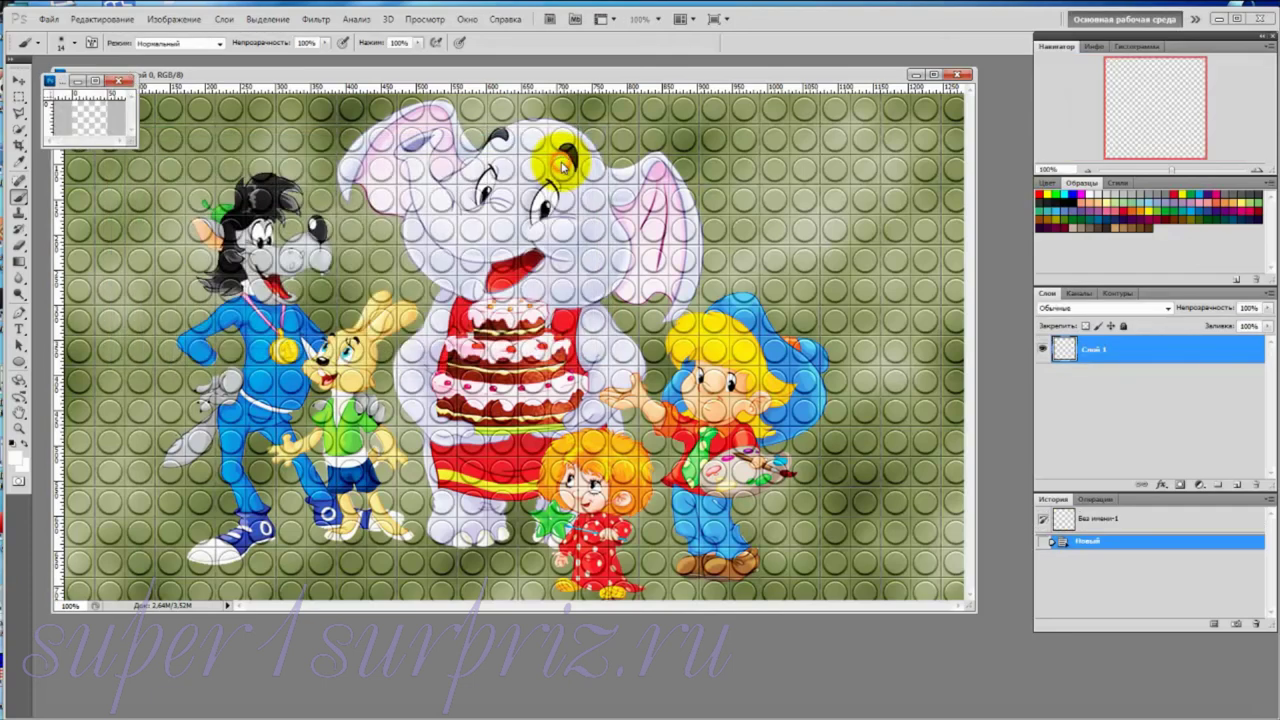
Step: Minimize the 4.png document and move the new document's window to mid-workspace, enlarged and magnified to about 551%
click(918, 78)
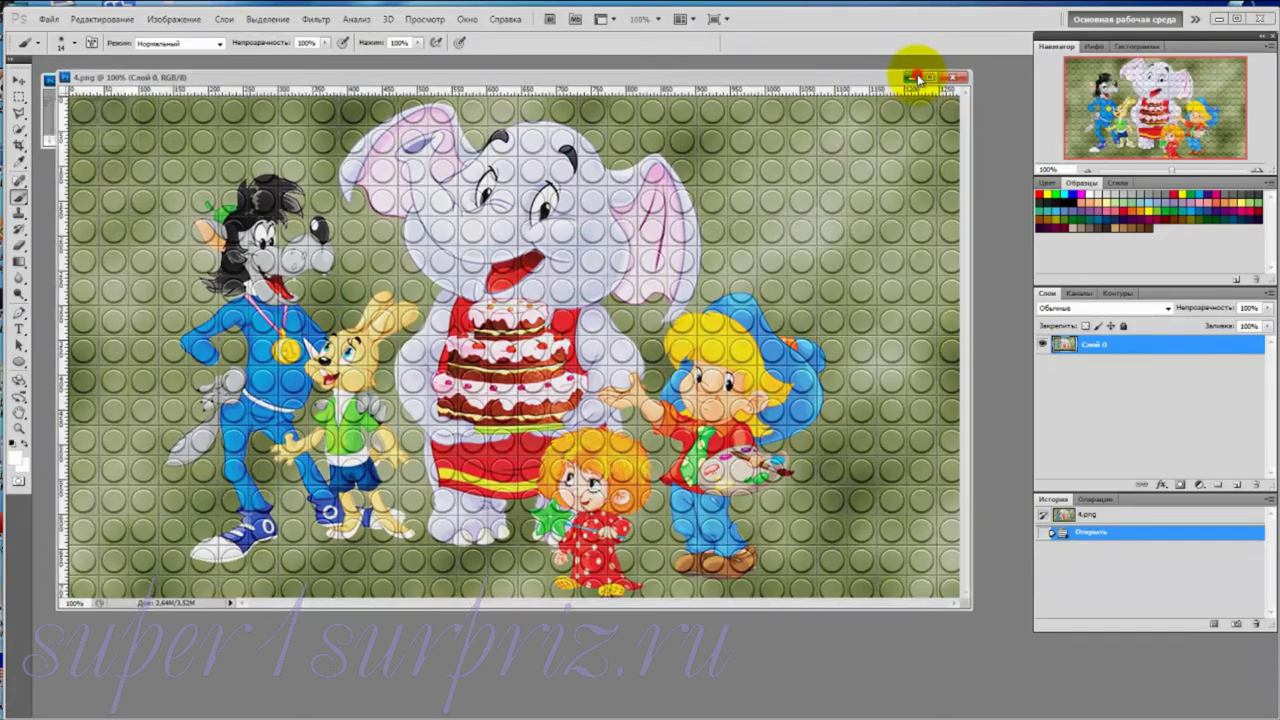
click(918, 78)
drag(59, 78, 467, 211)
drag(535, 268, 680, 514)
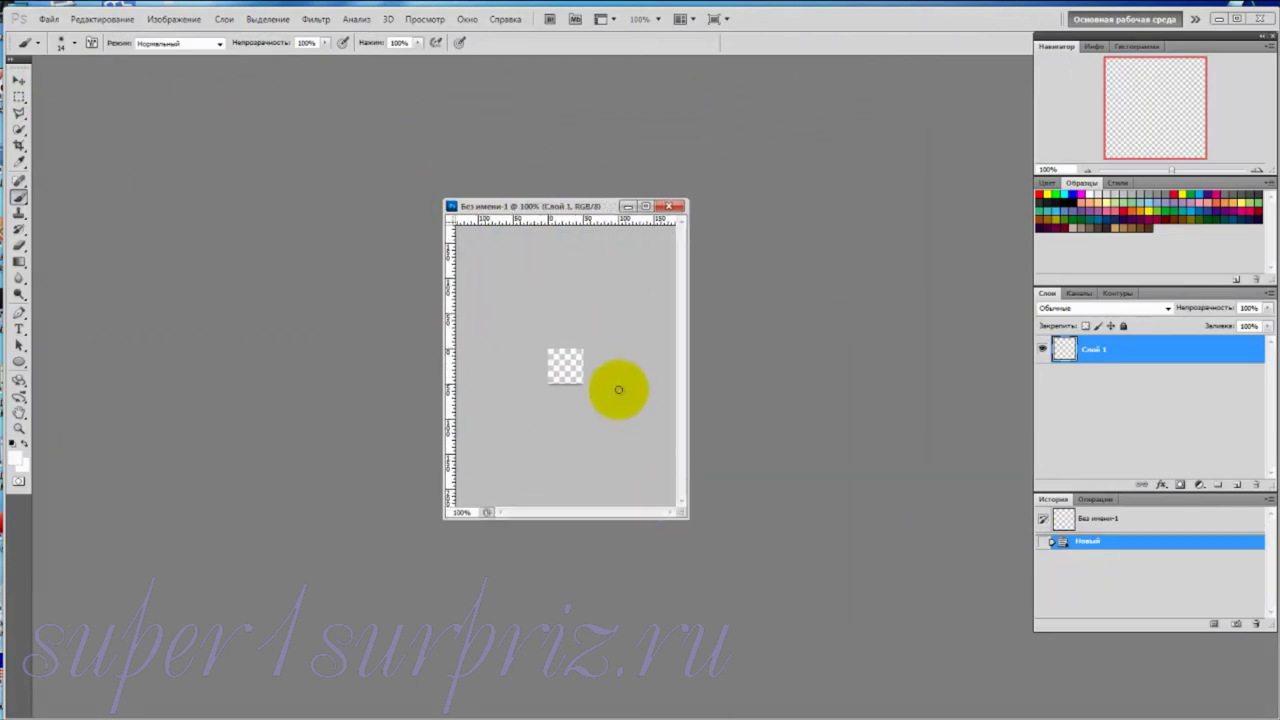
key(ctrl+plus)
key(ctrl+plus)
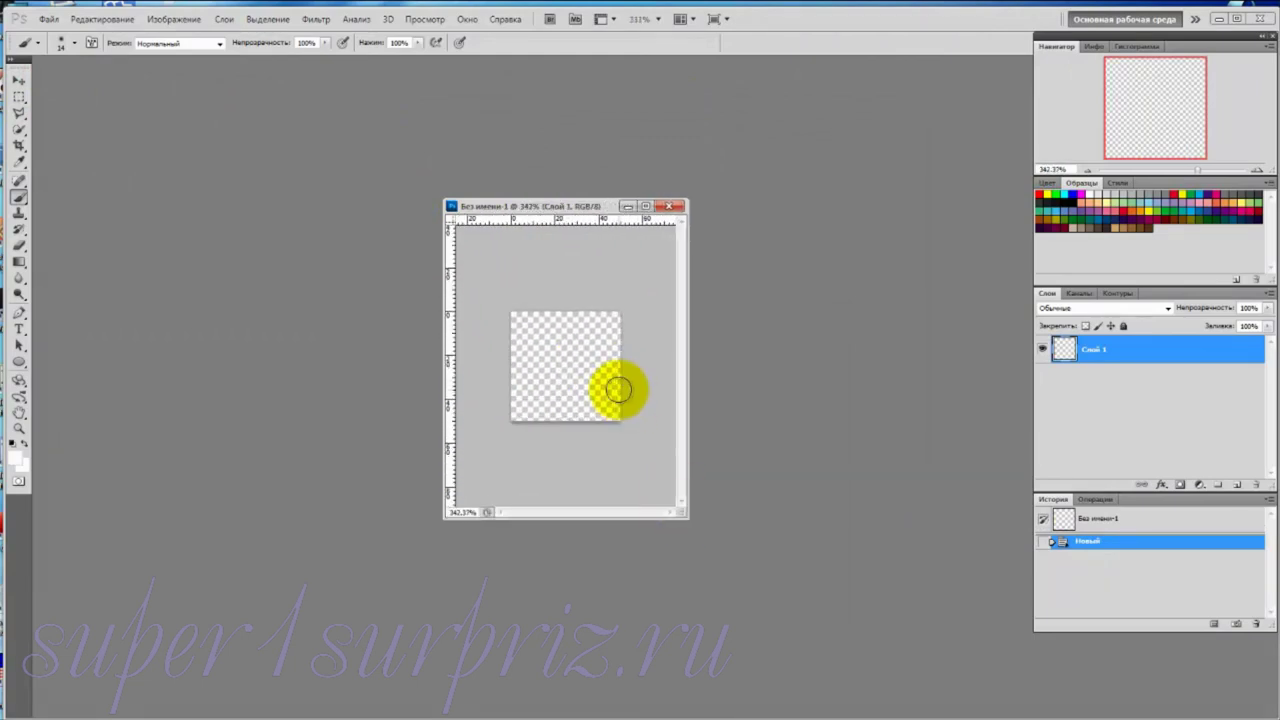
key(ctrl+plus)
key(ctrl+plus)
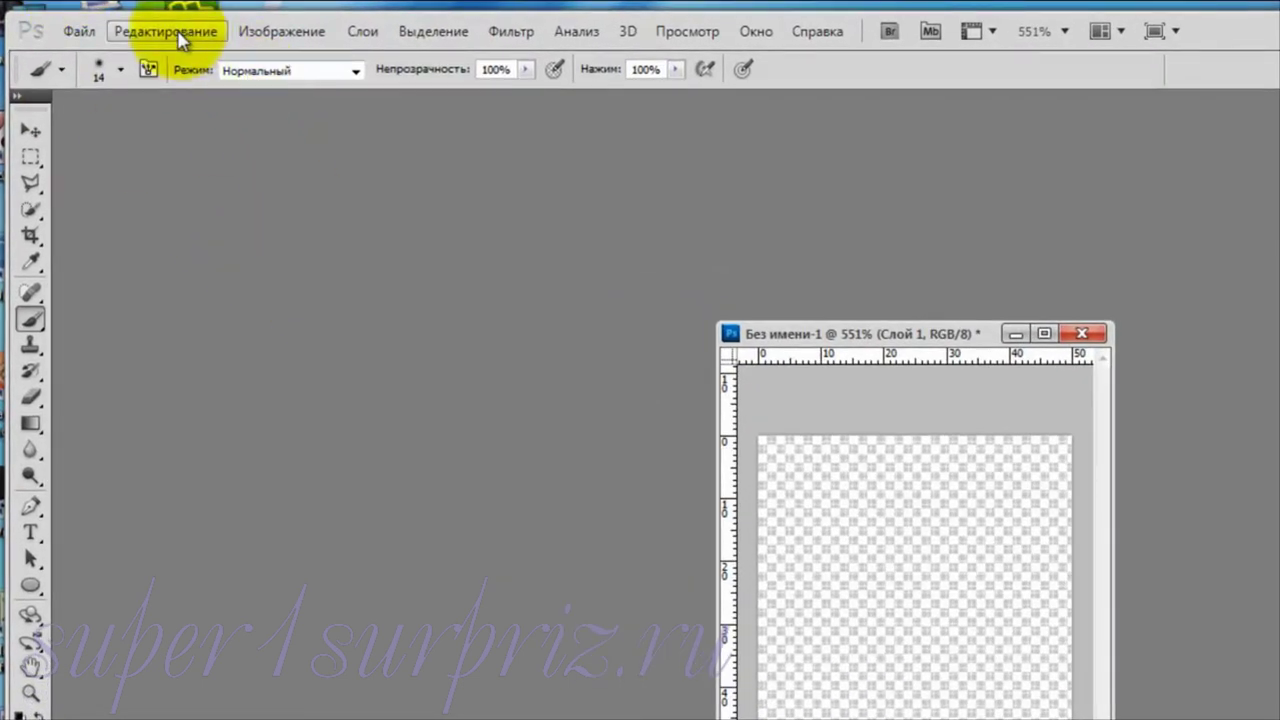
Step: Fill the blank layer with 50% gray in Normal mode at 100% opacity
click(179, 35)
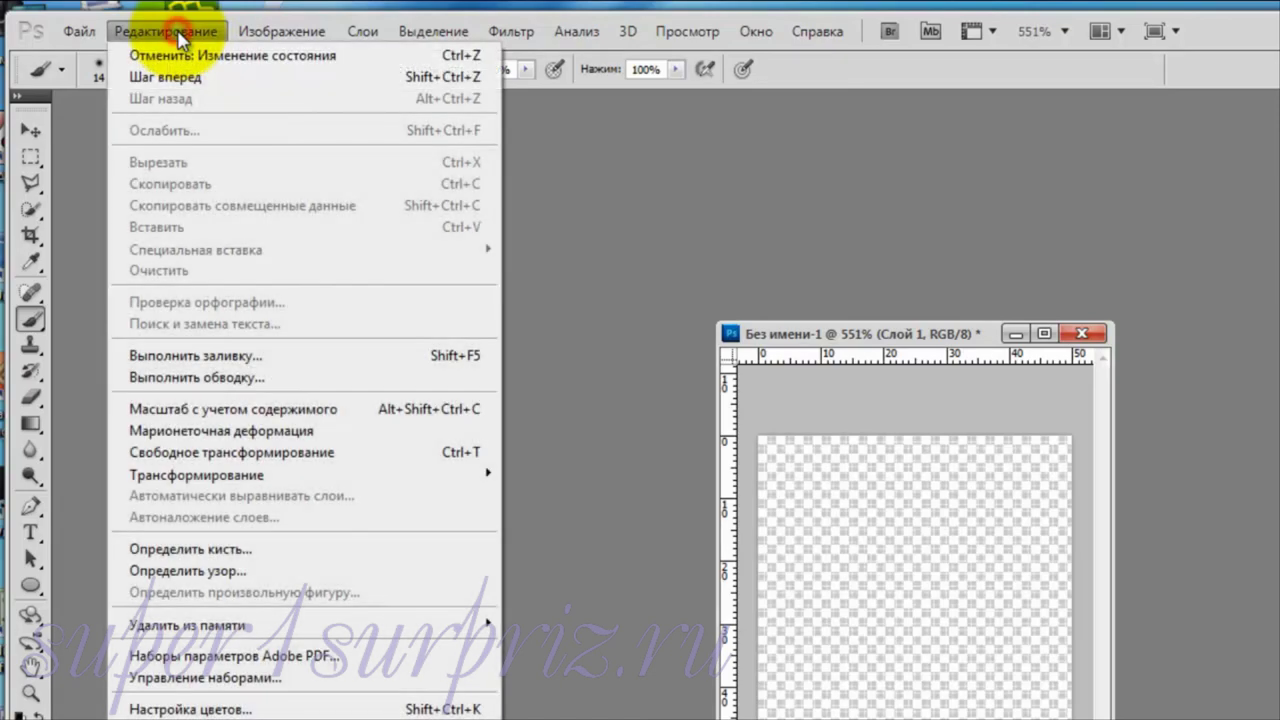
click(180, 358)
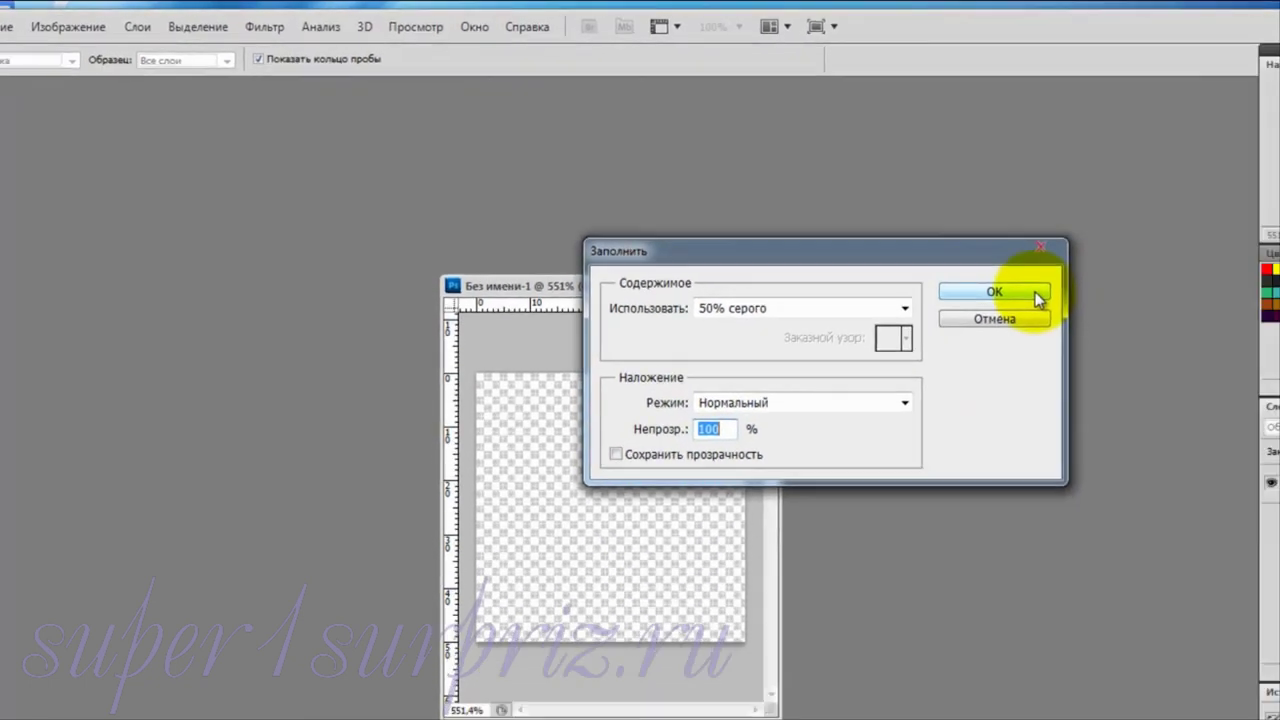
click(1132, 342)
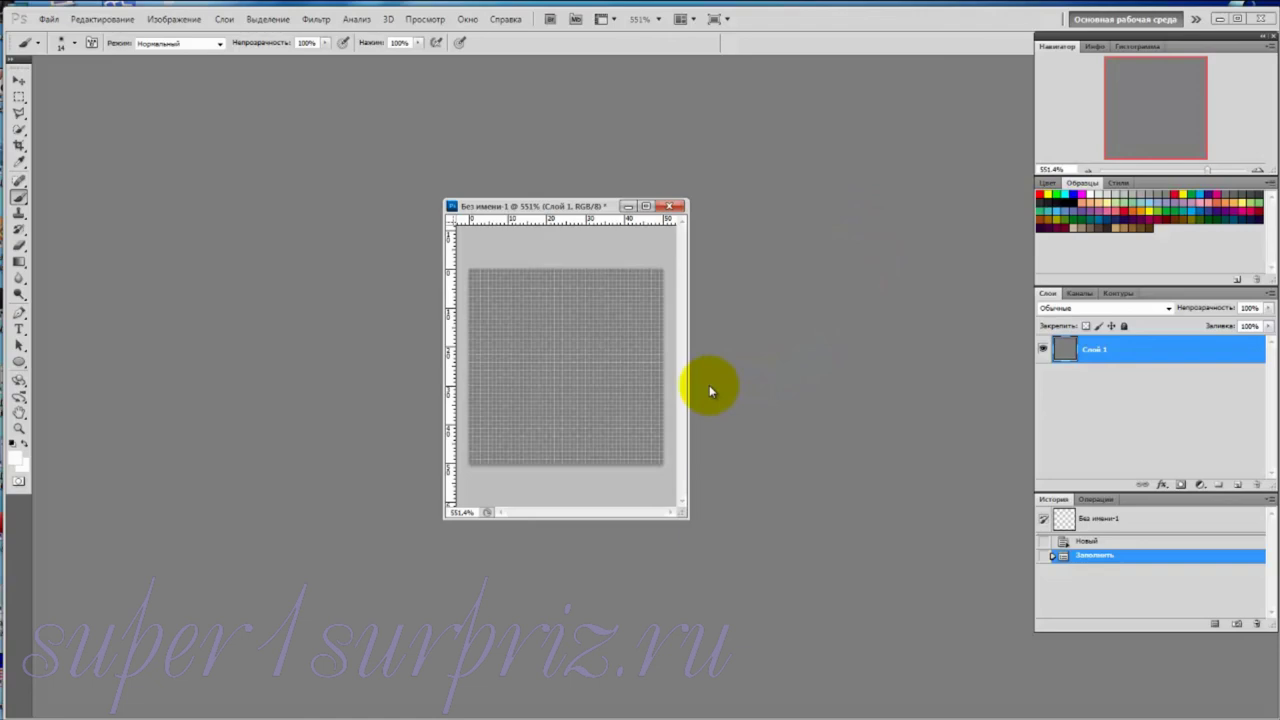
Step: Add a new layer above the gray one and draw a near-white (fdfdfd) circle about 36 pixels across on it
click(1240, 486)
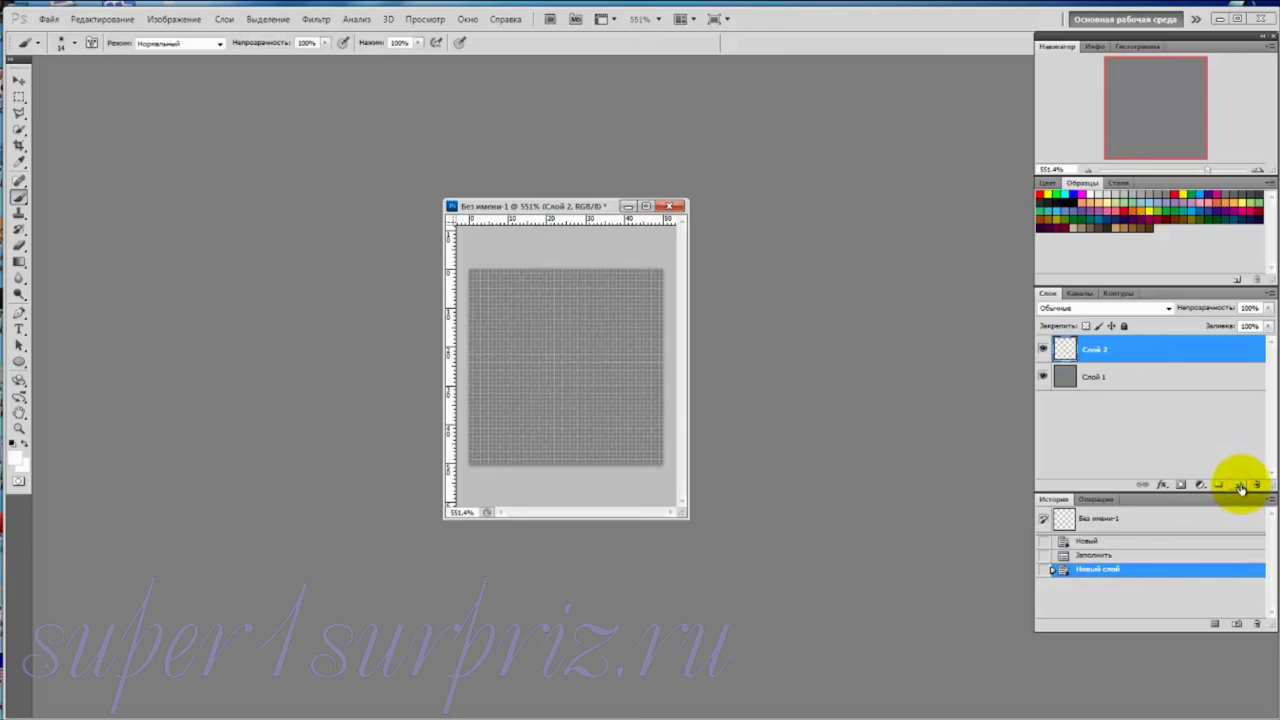
click(17, 463)
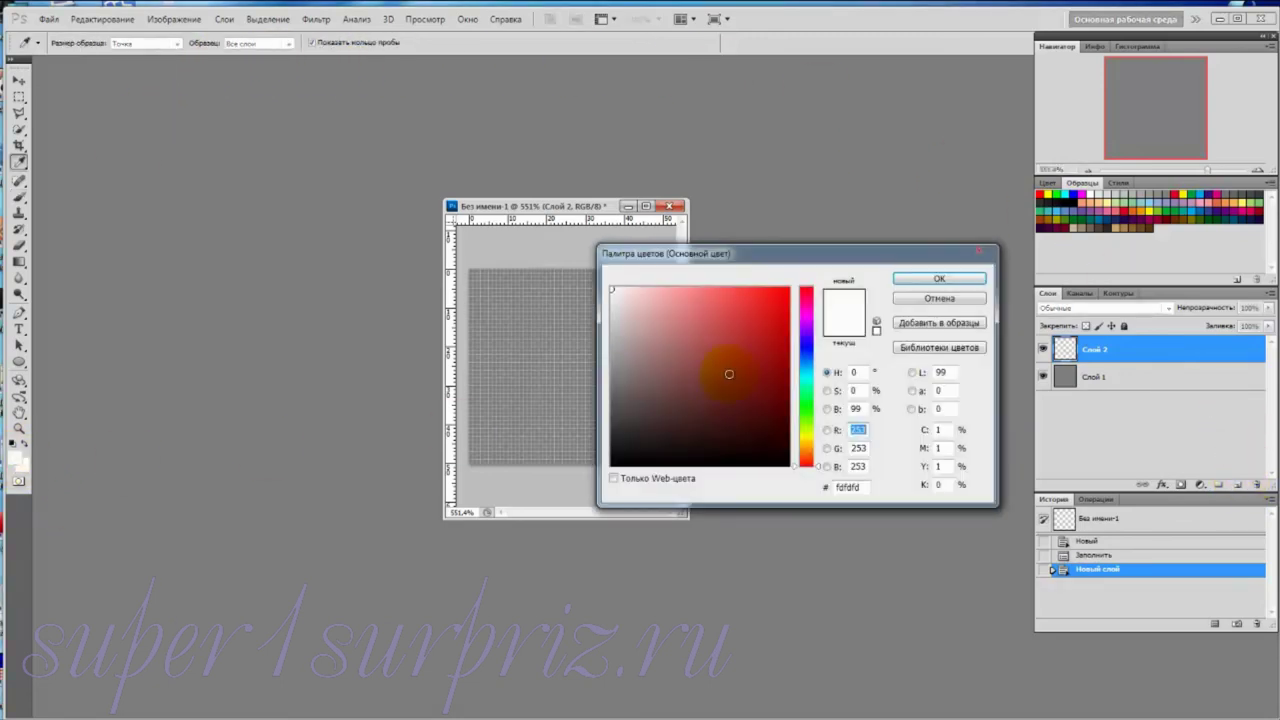
click(905, 279)
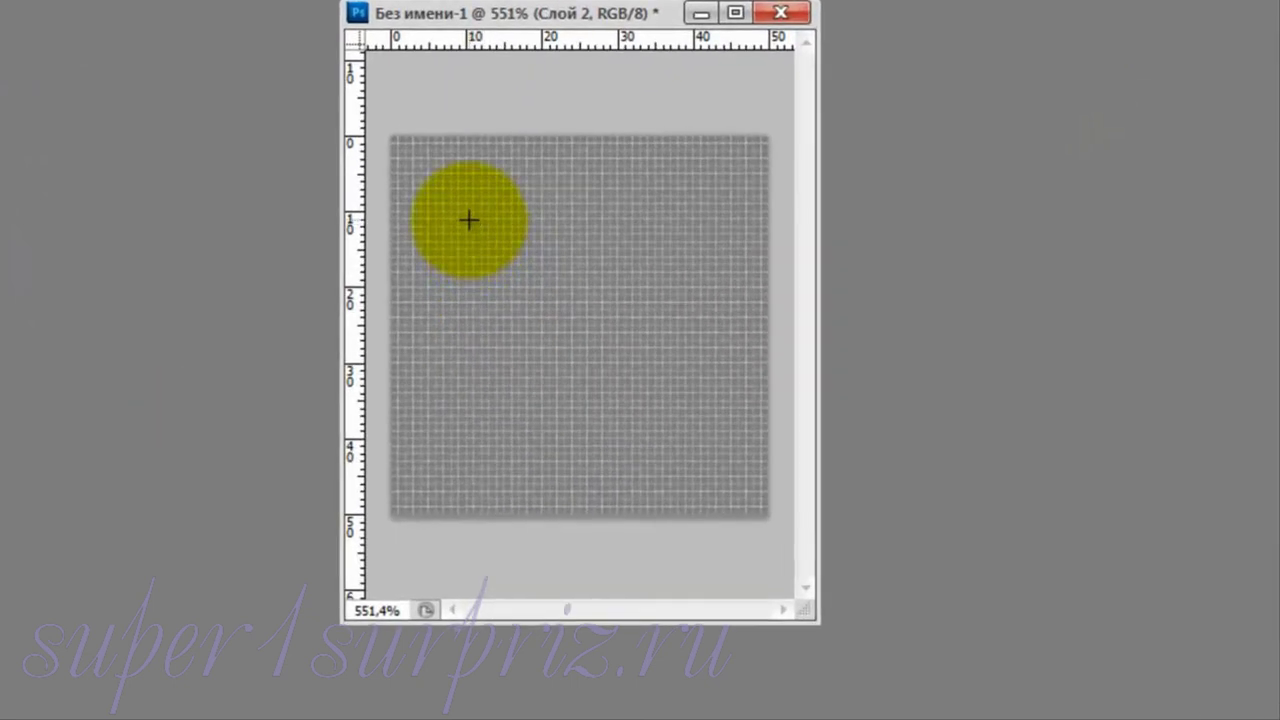
drag(469, 219, 729, 714)
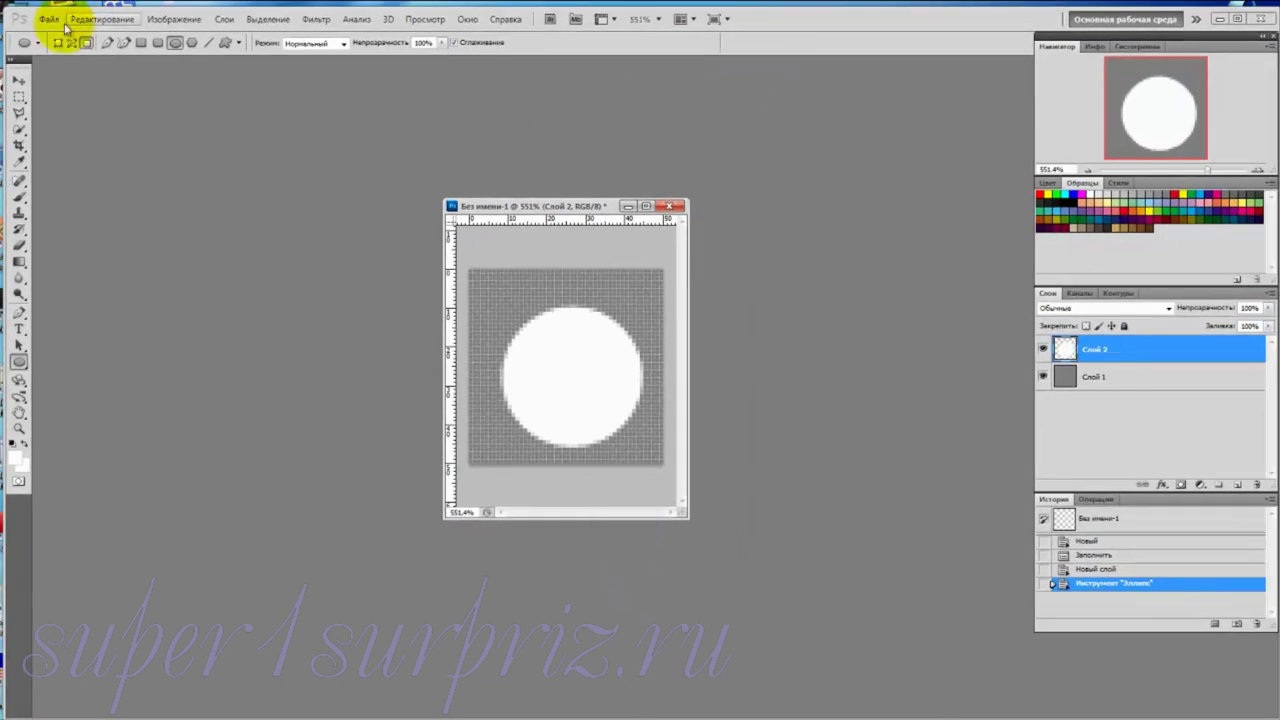
Step: Move the white circle to the centre of the gray square
click(18, 81)
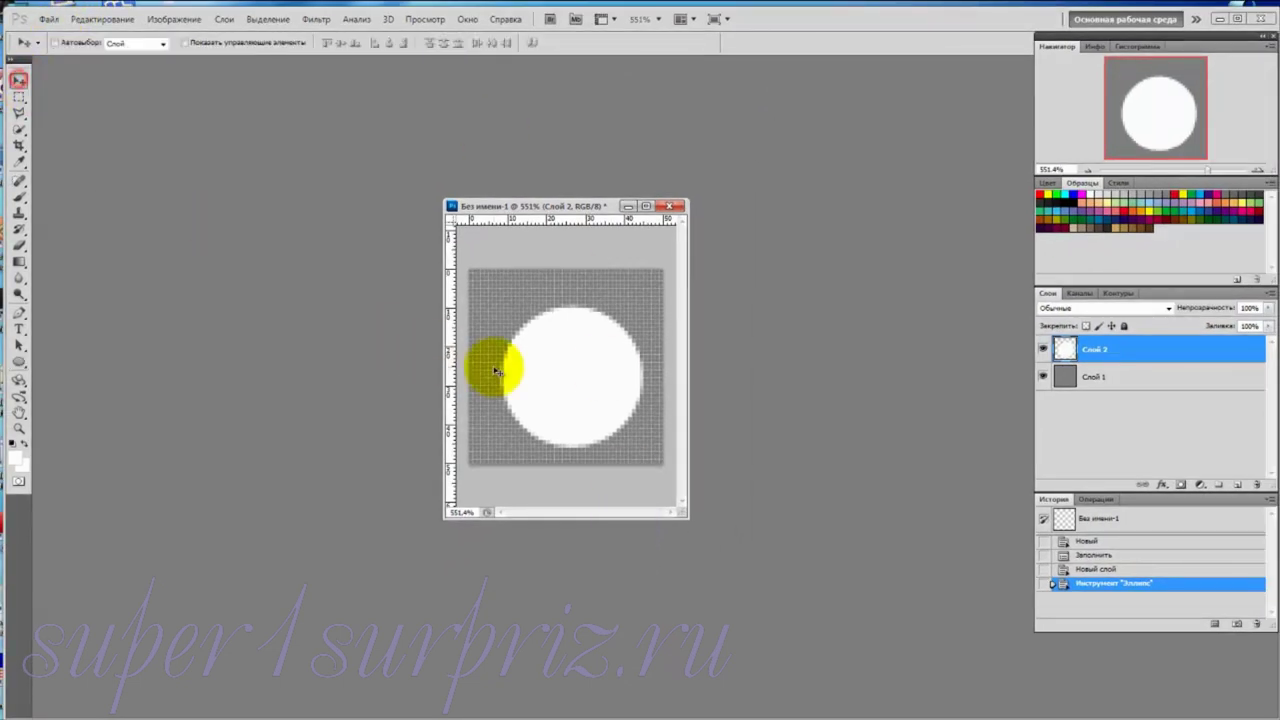
drag(571, 377, 563, 360)
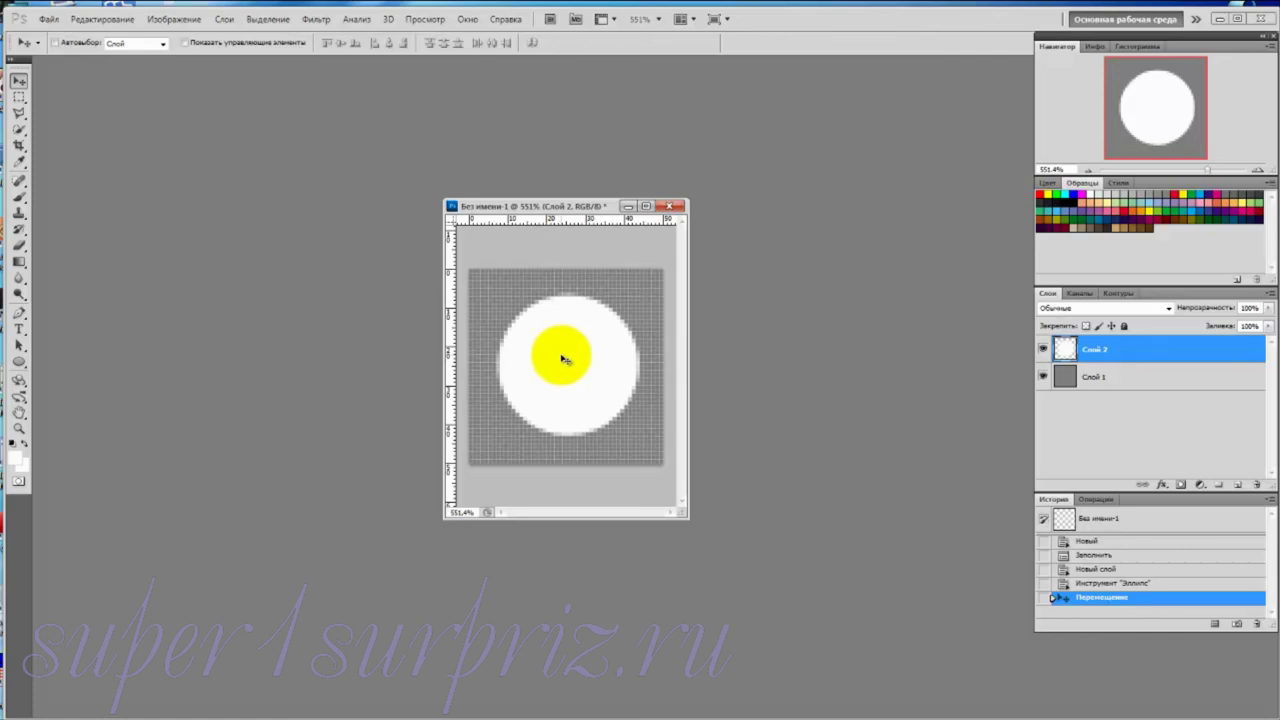
drag(562, 358, 558, 360)
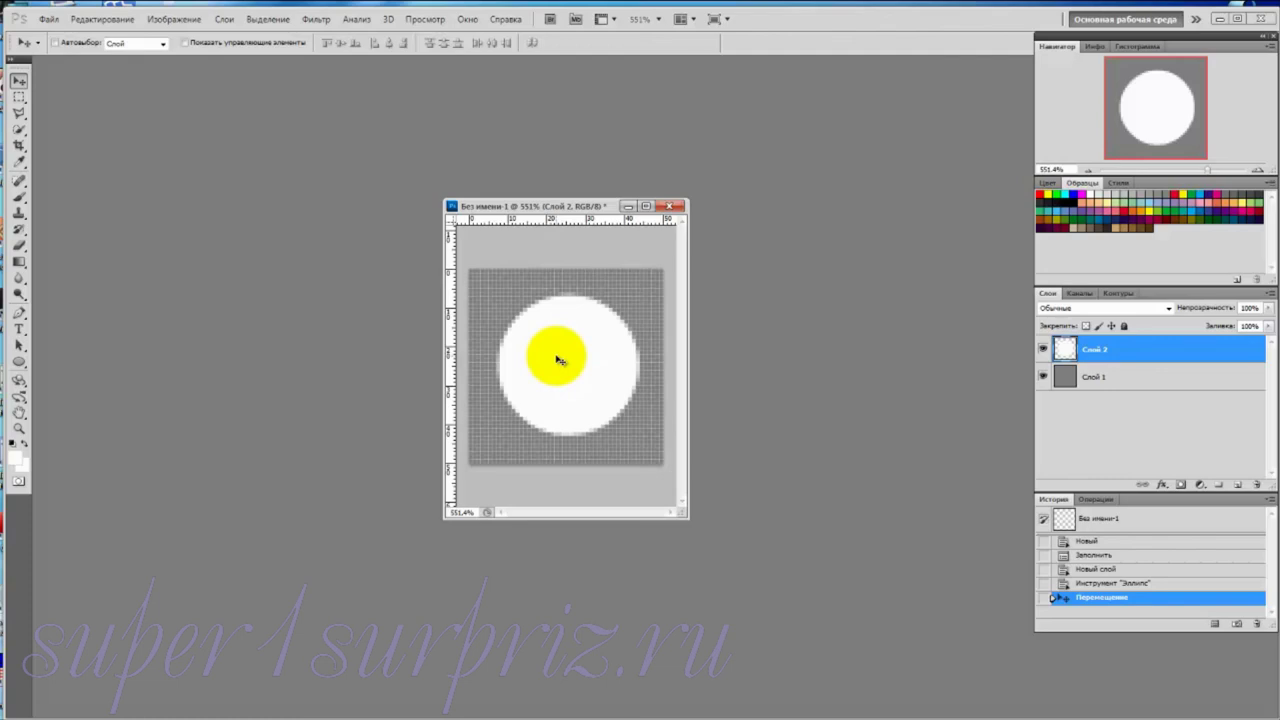
drag(556, 355, 559, 353)
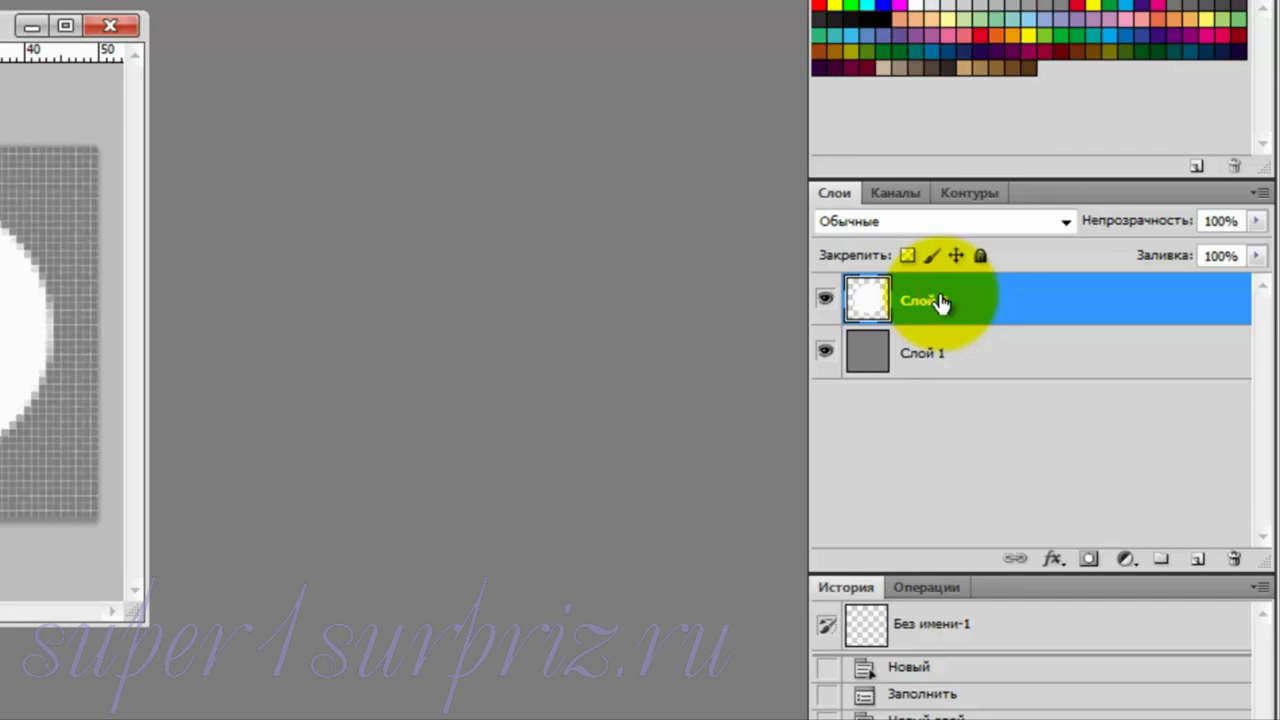
Step: Open the blending options of the circle layer and arrange the dialog and document window side by side
right_click(945, 306)
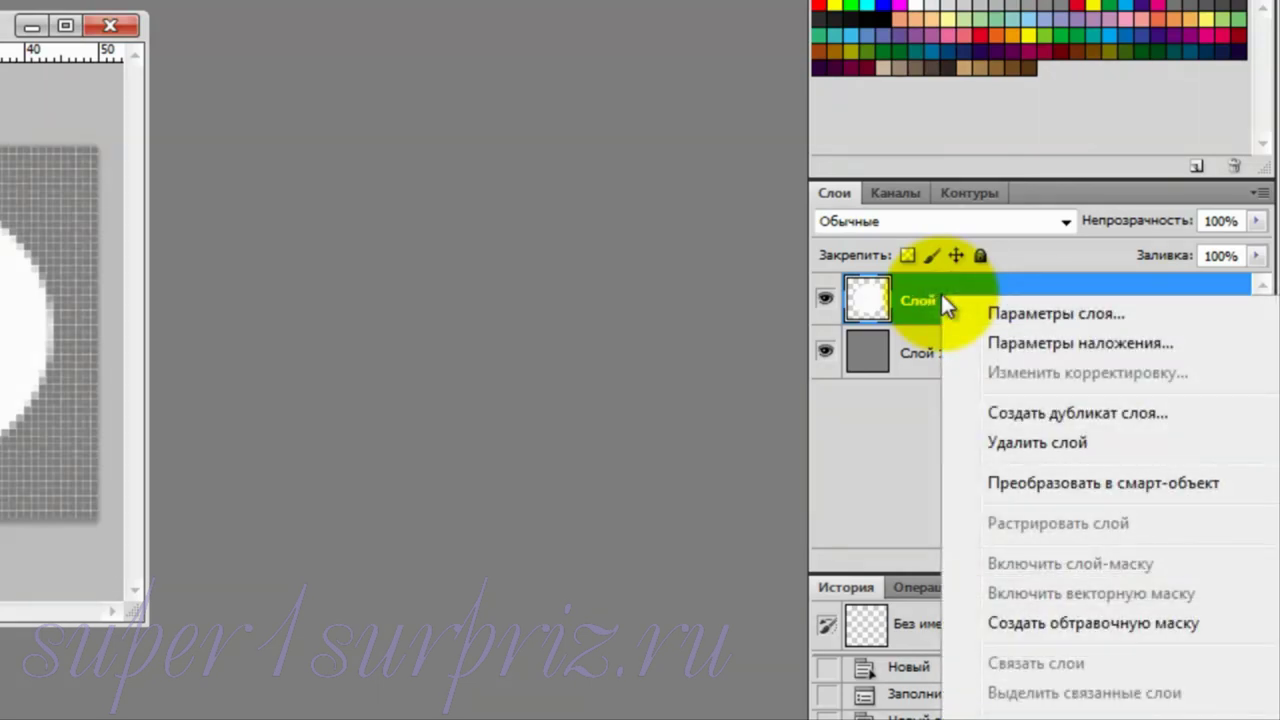
click(1031, 343)
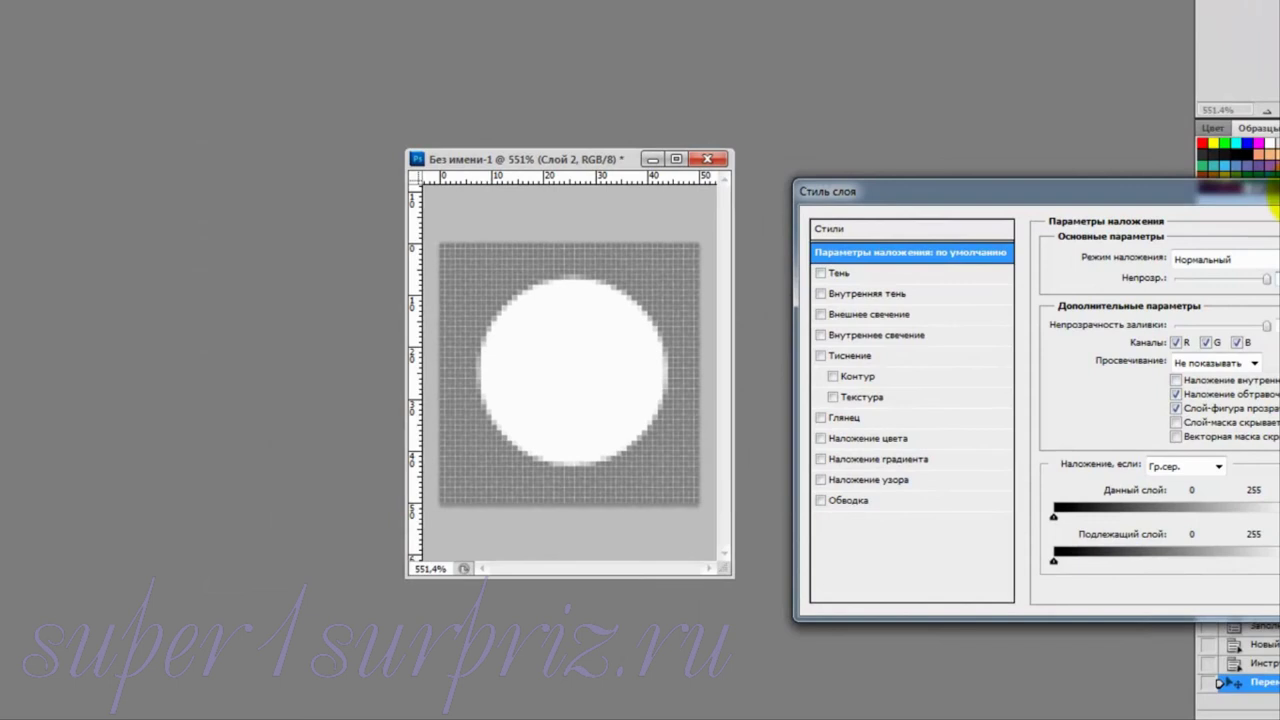
drag(1274, 196, 1160, 146)
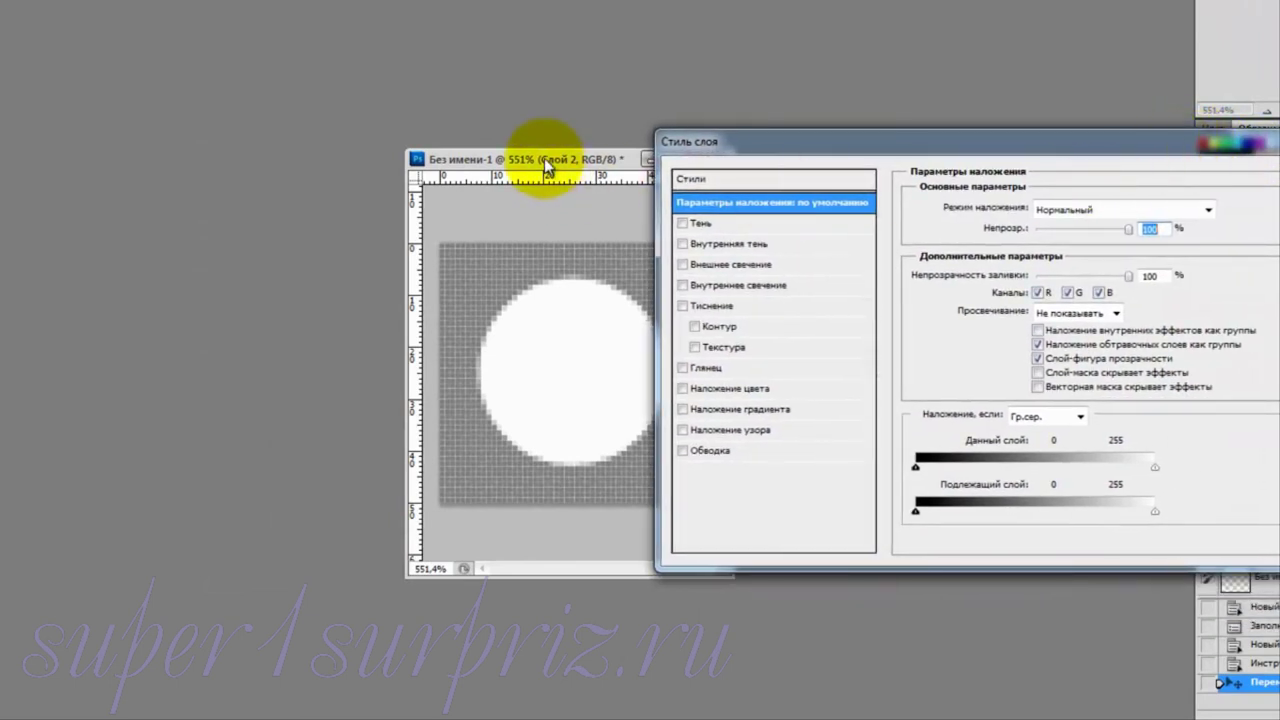
drag(544, 158, 200, 137)
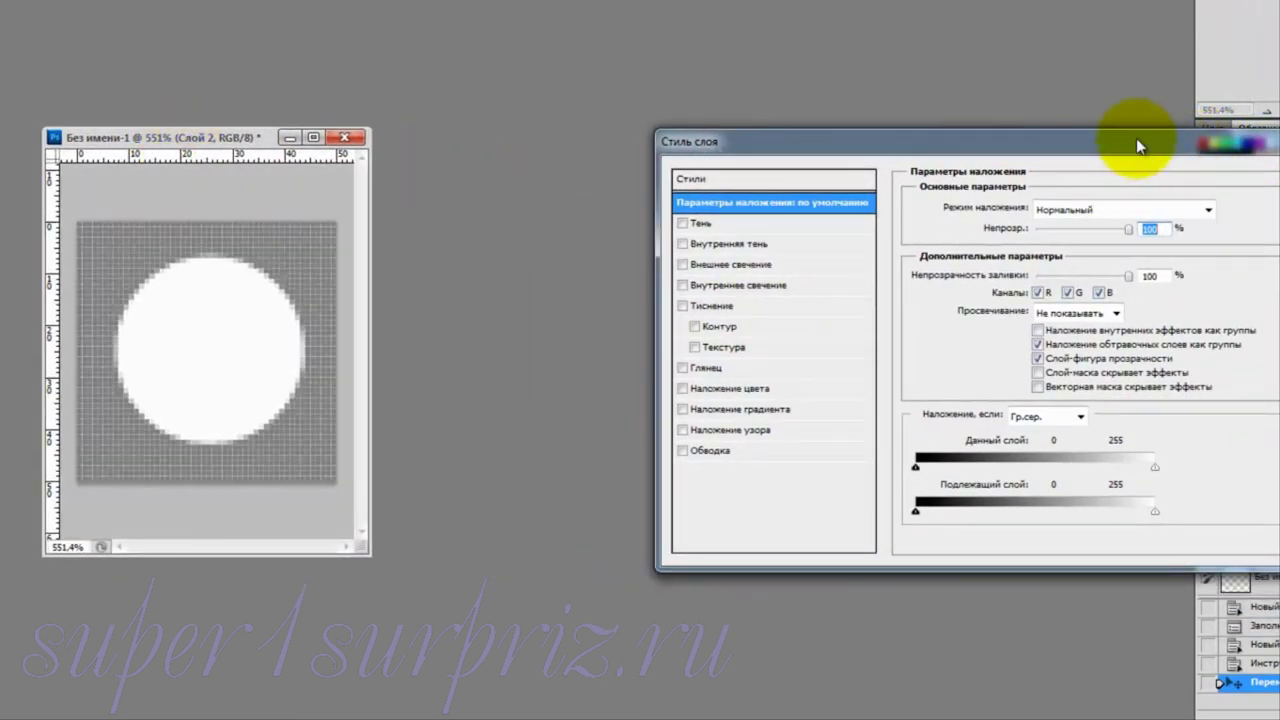
drag(1136, 138, 962, 131)
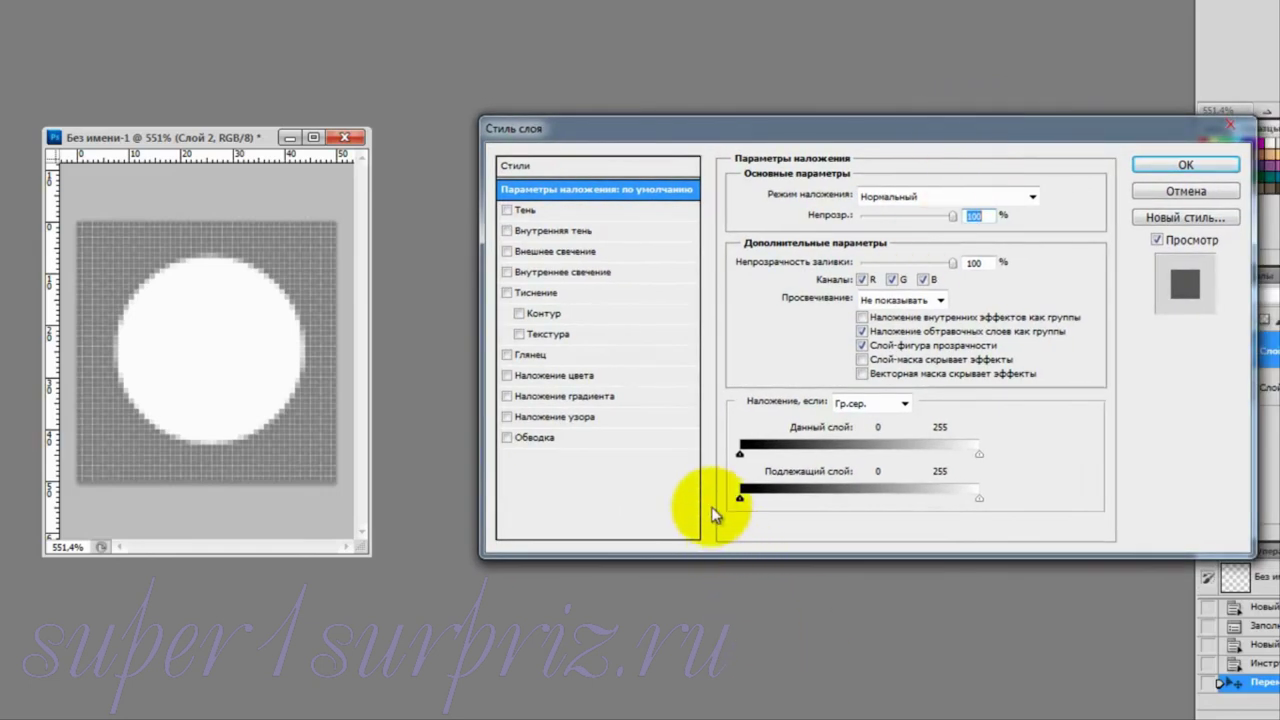
Step: Enable Bevel and Emboss (Тиснение) on the circle layer with the hard chisel method (Жесткая огранка)
click(507, 294)
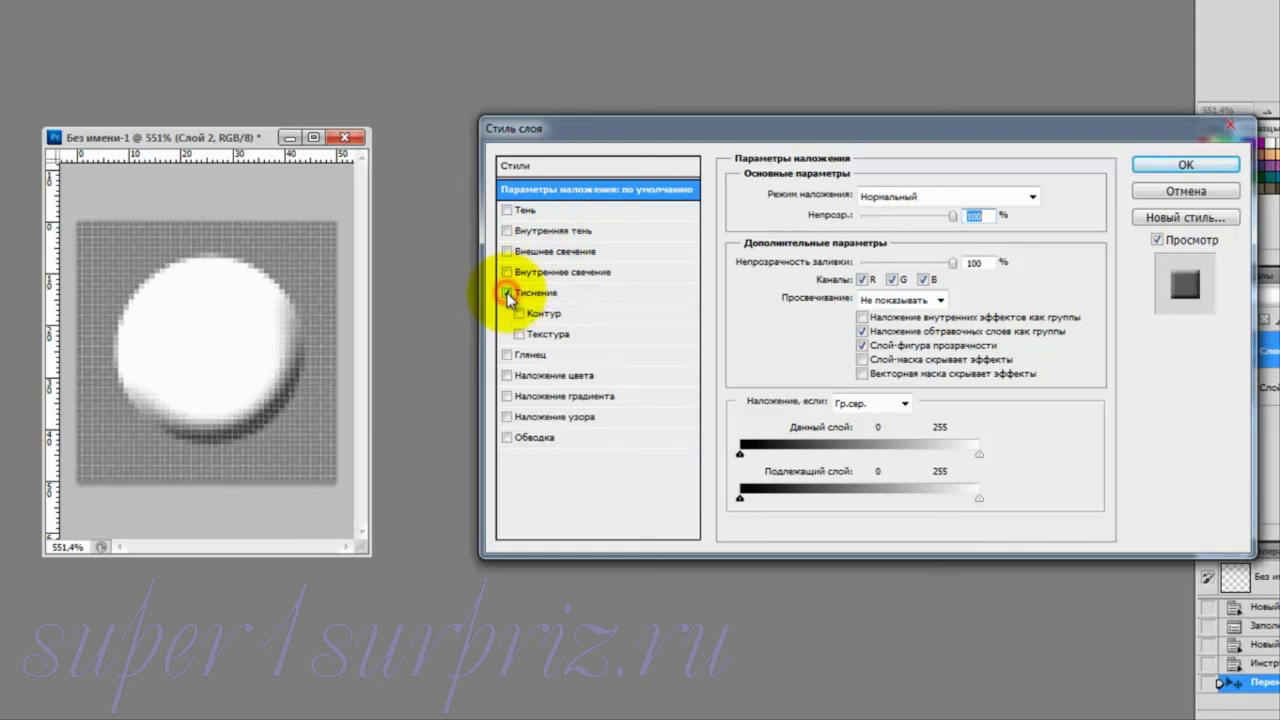
click(580, 300)
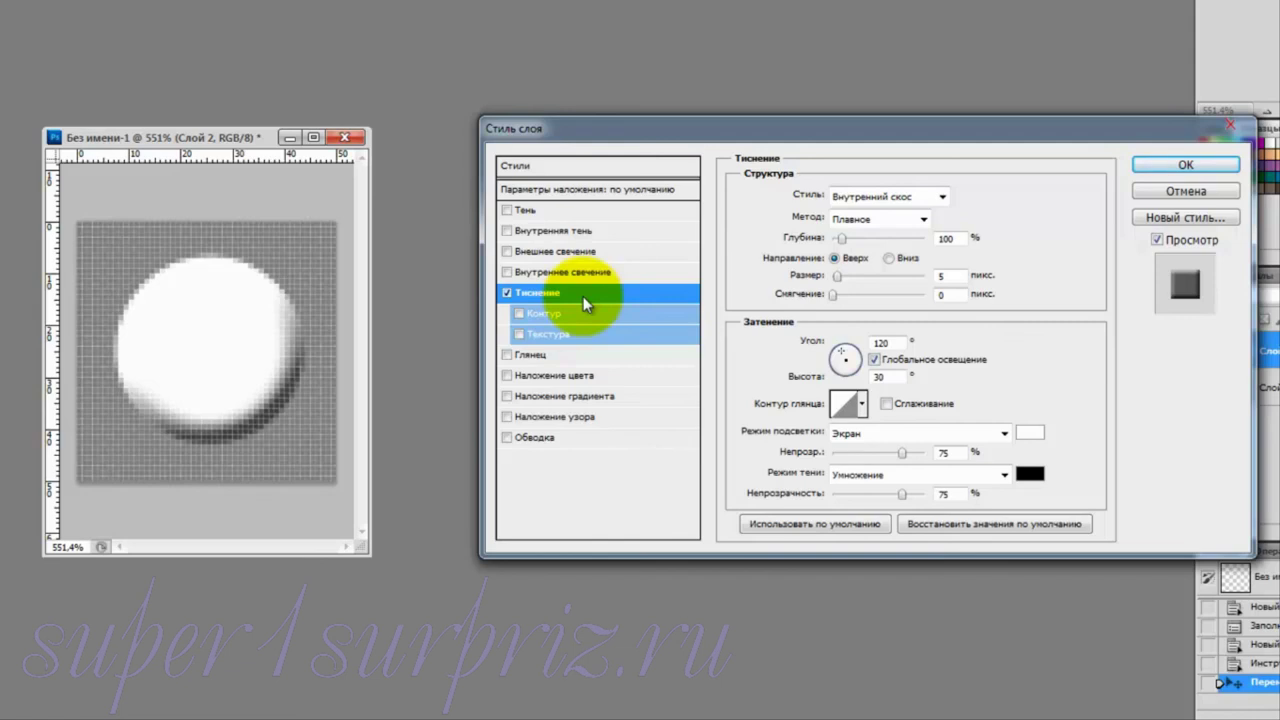
click(926, 221)
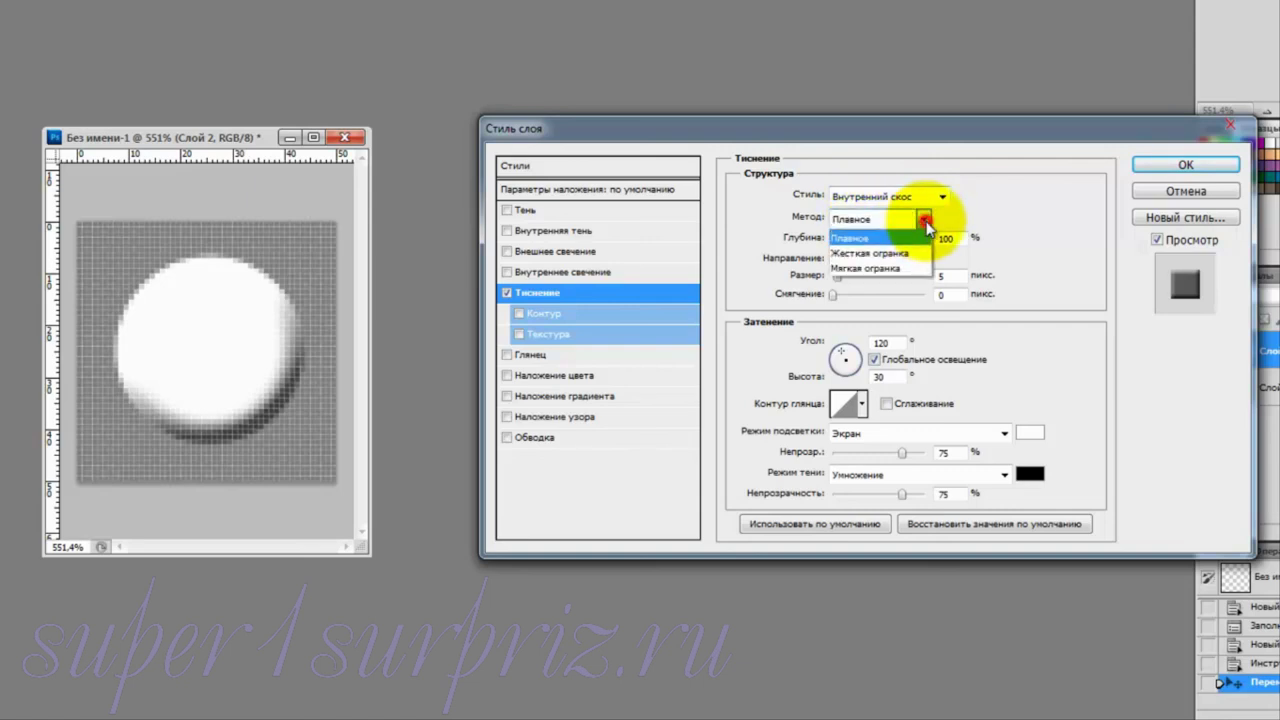
click(907, 253)
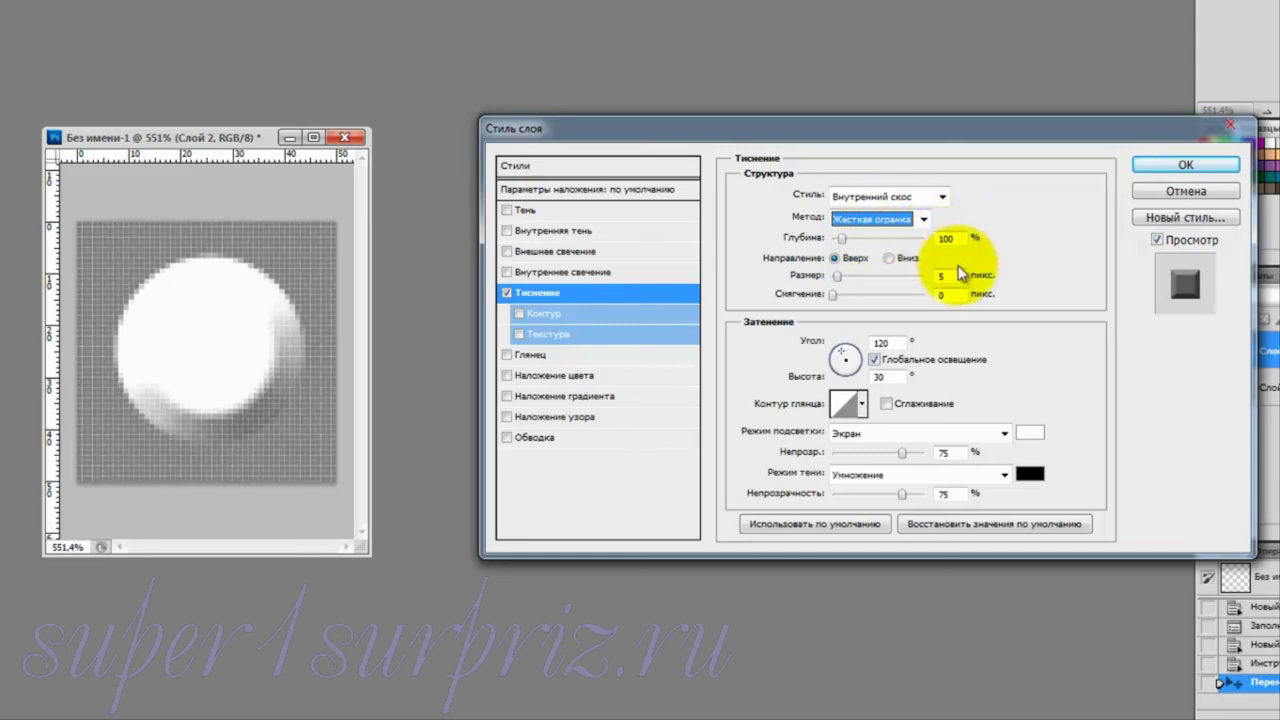
Step: Set the bevel size to 2 pixels and the lighting angle to 90°
double_click(940, 276)
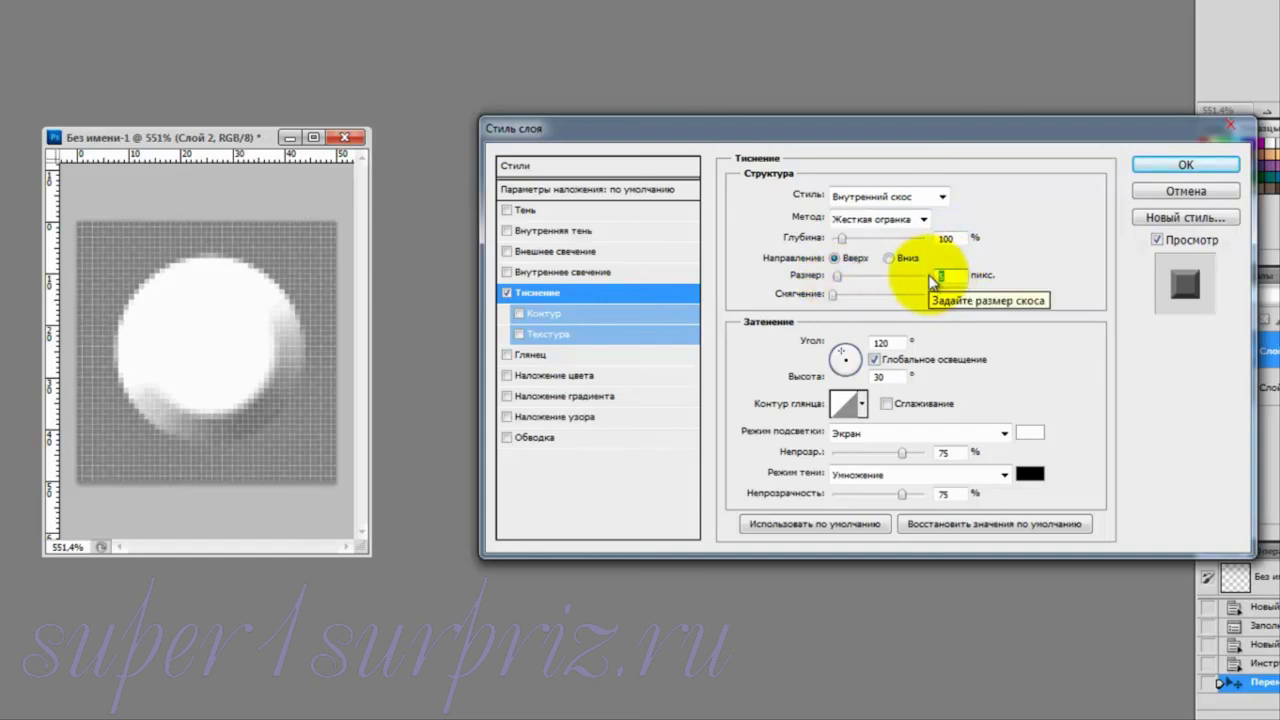
text(2)
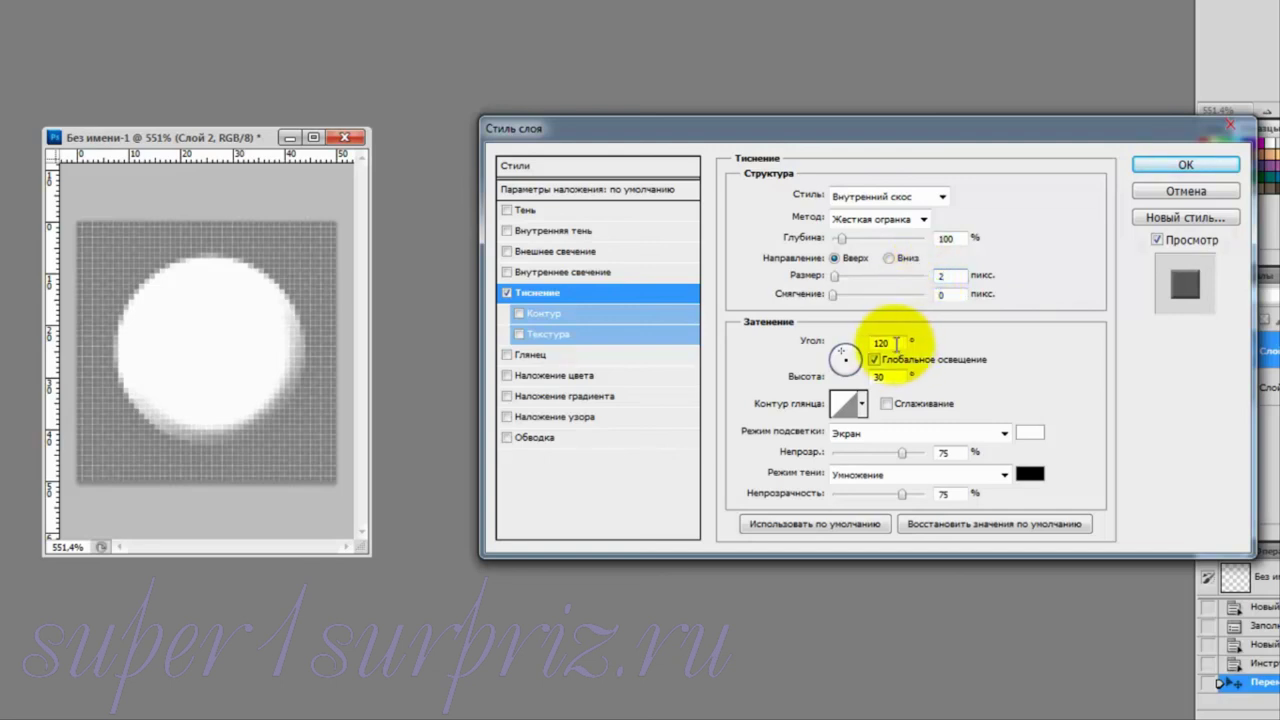
click(887, 342)
text(90)
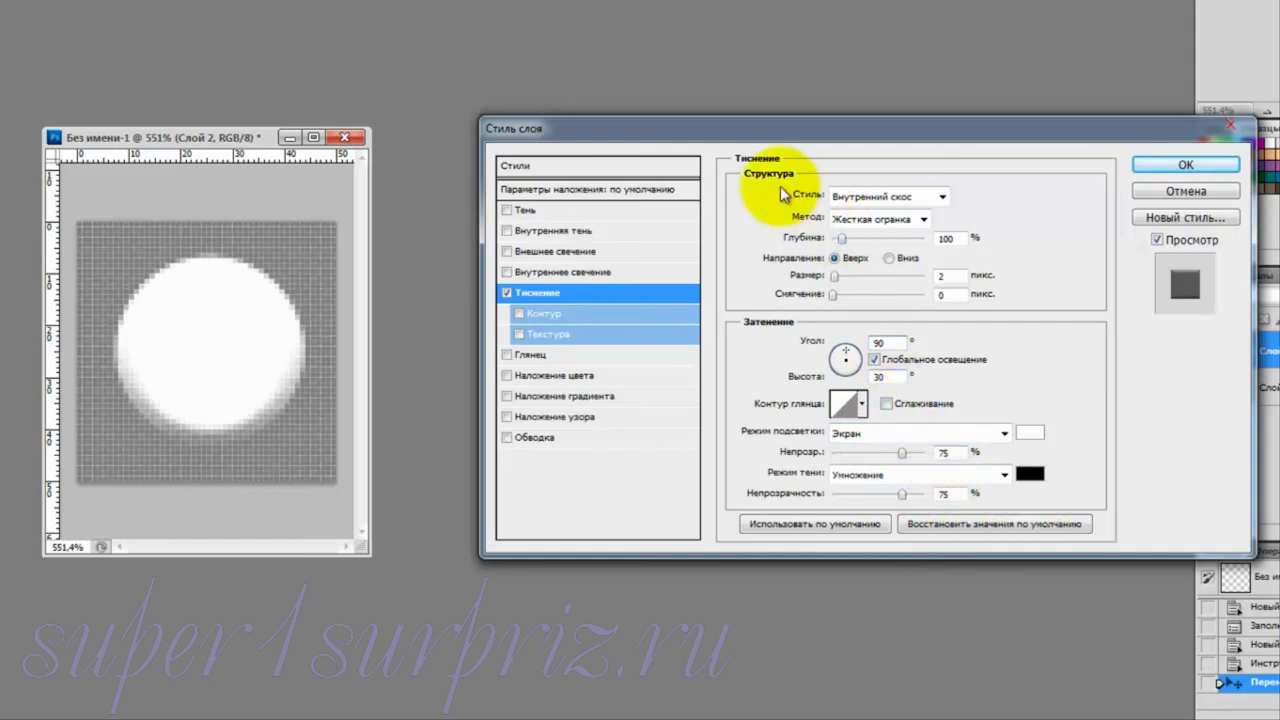
Step: Set the fill opacity of the circle layer to 0% so that only its layer effects show
click(585, 193)
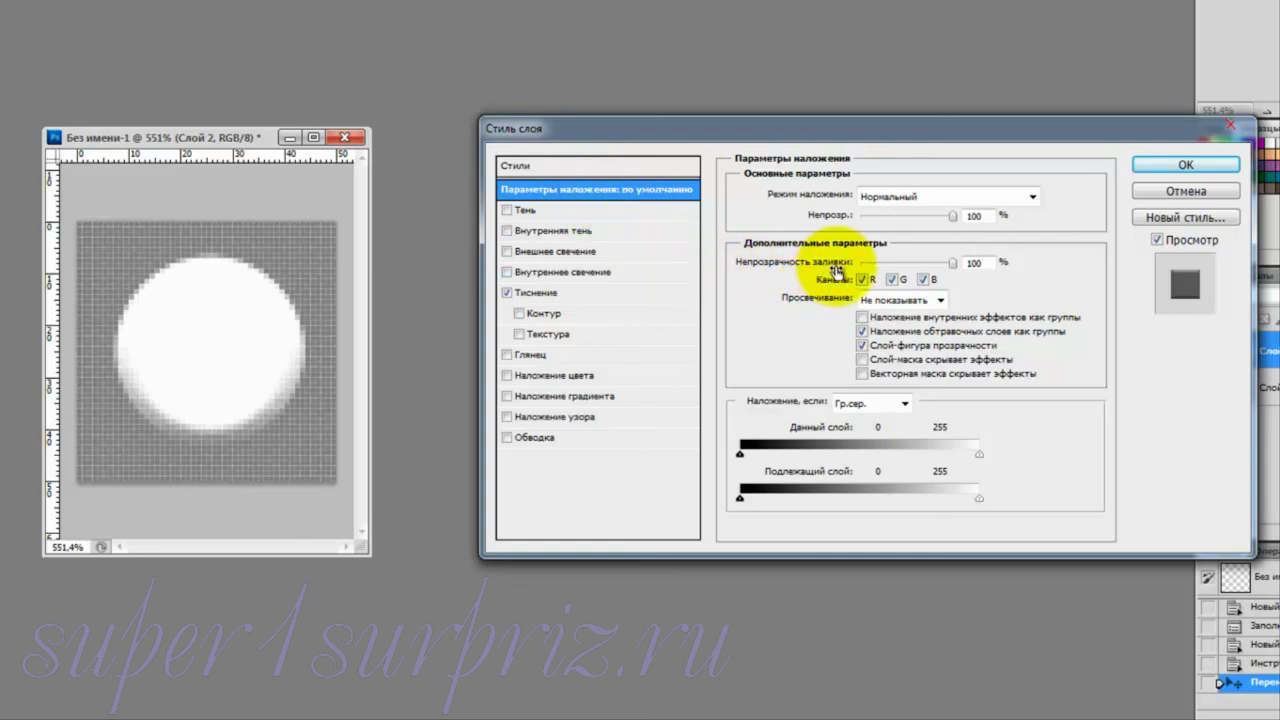
click(950, 265)
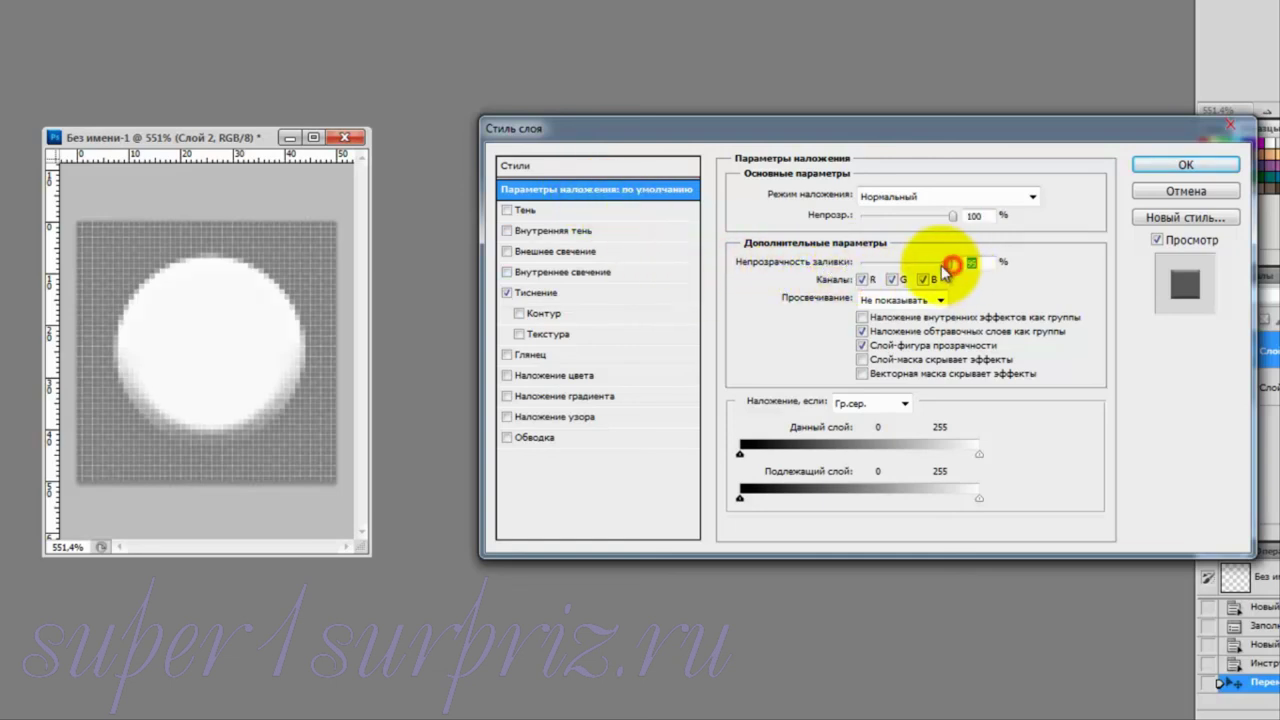
drag(946, 268, 855, 265)
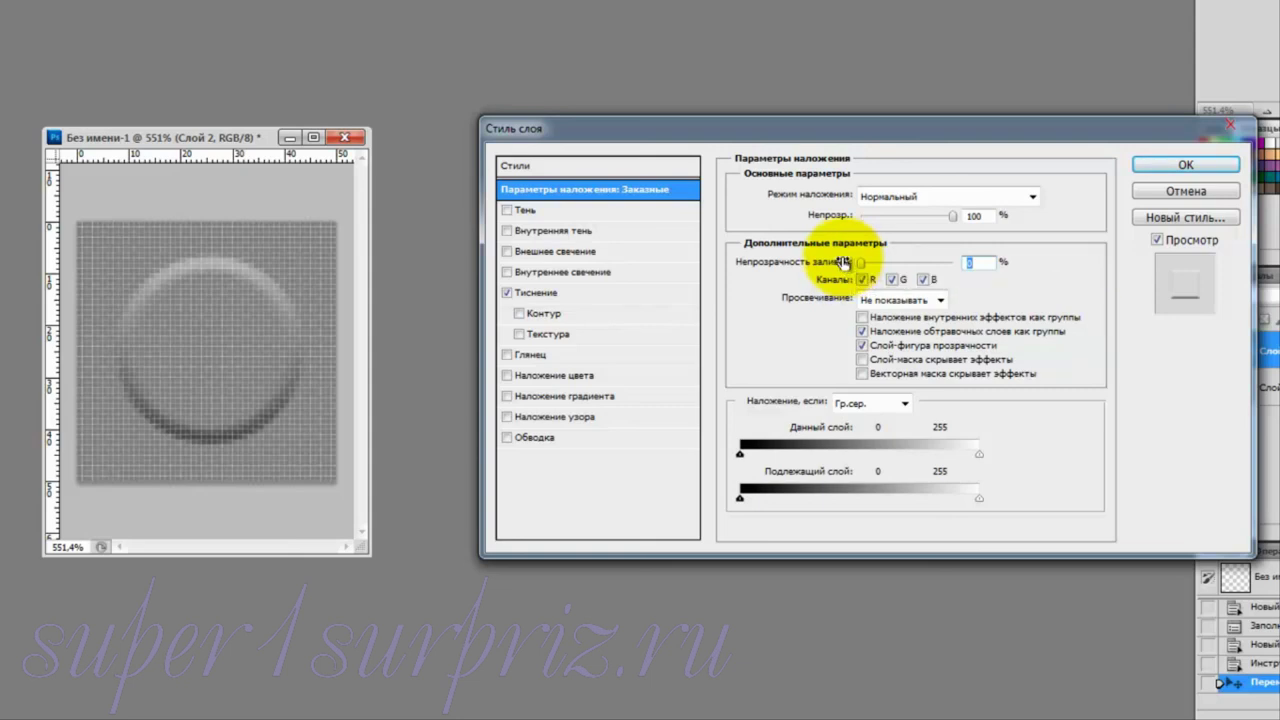
Step: Enable a drop shadow (Тень) on the circle layer and set its opacity to 100%
click(507, 211)
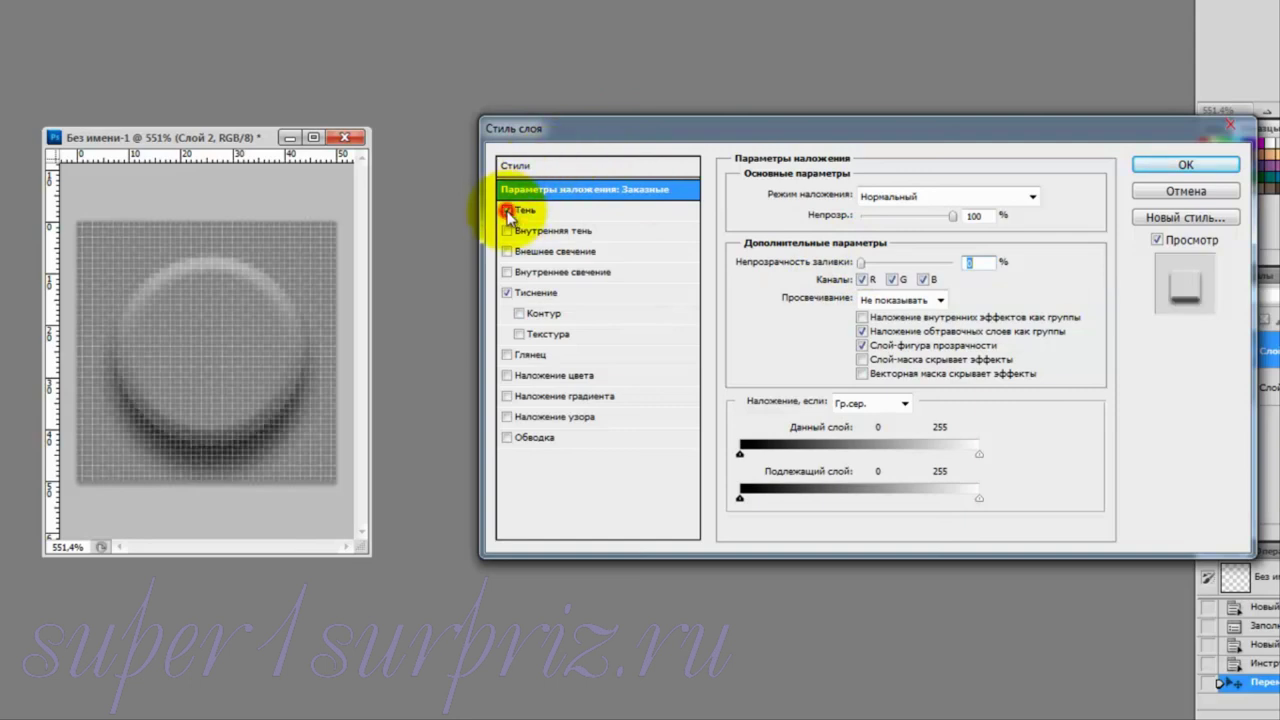
click(572, 219)
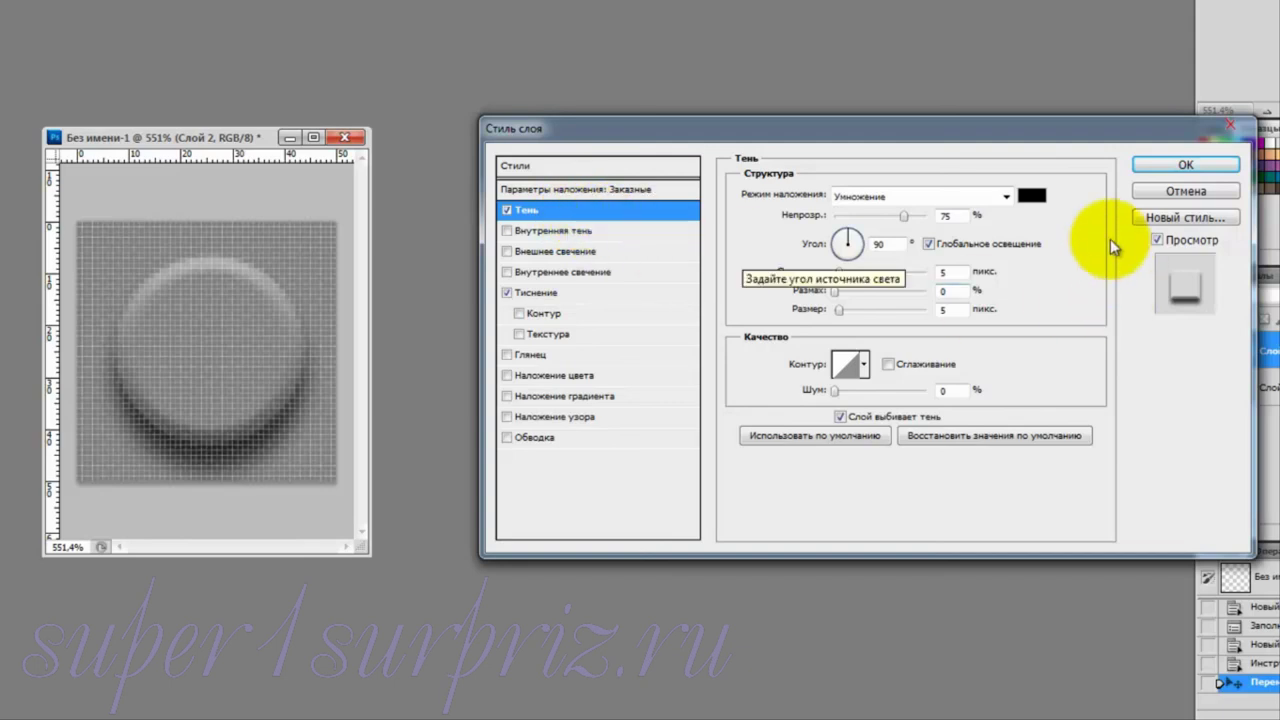
click(904, 217)
drag(919, 217, 940, 220)
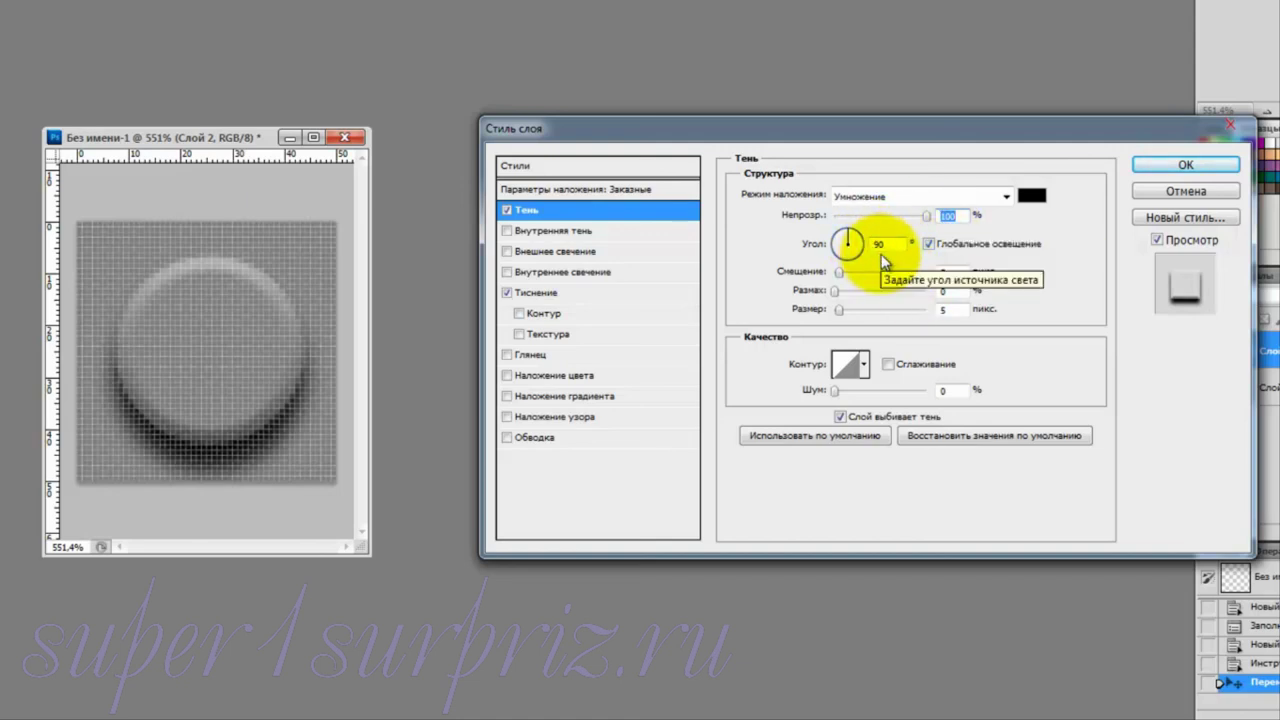
Step: Set the circle's shadow offset to 0 pixels and its size to 2 pixels, and apply the layer style
drag(840, 273, 834, 273)
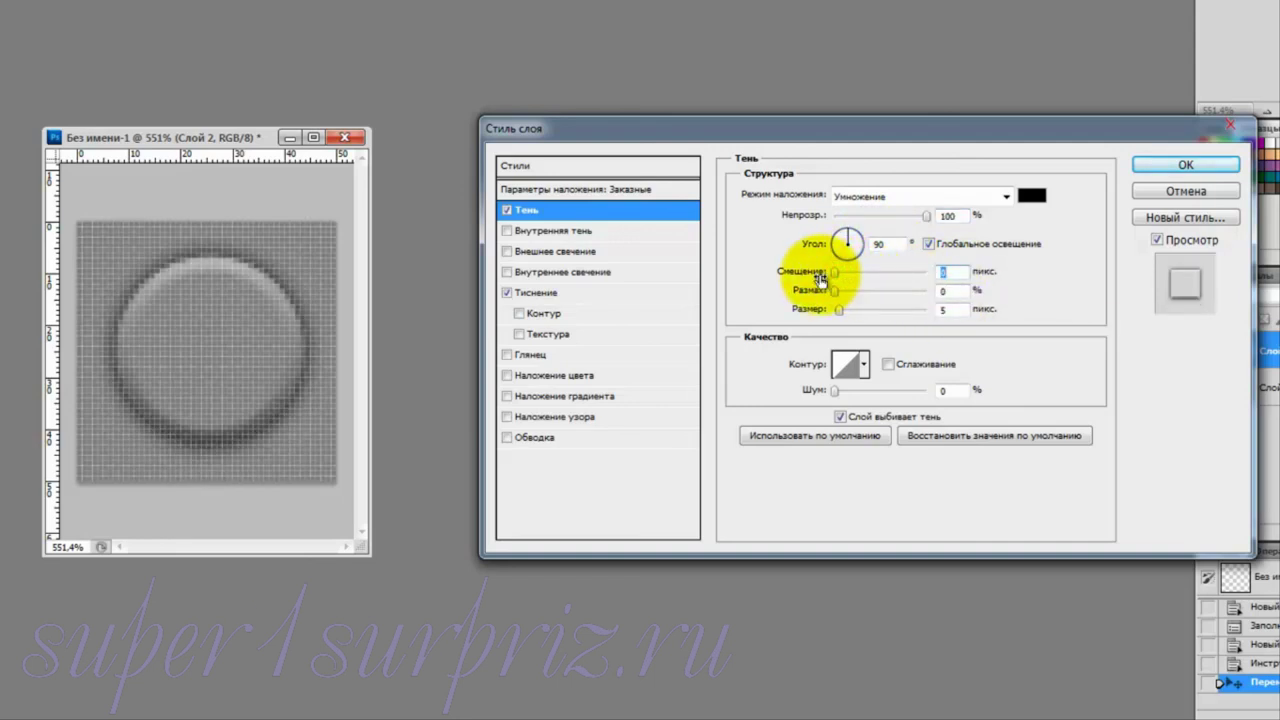
double_click(941, 310)
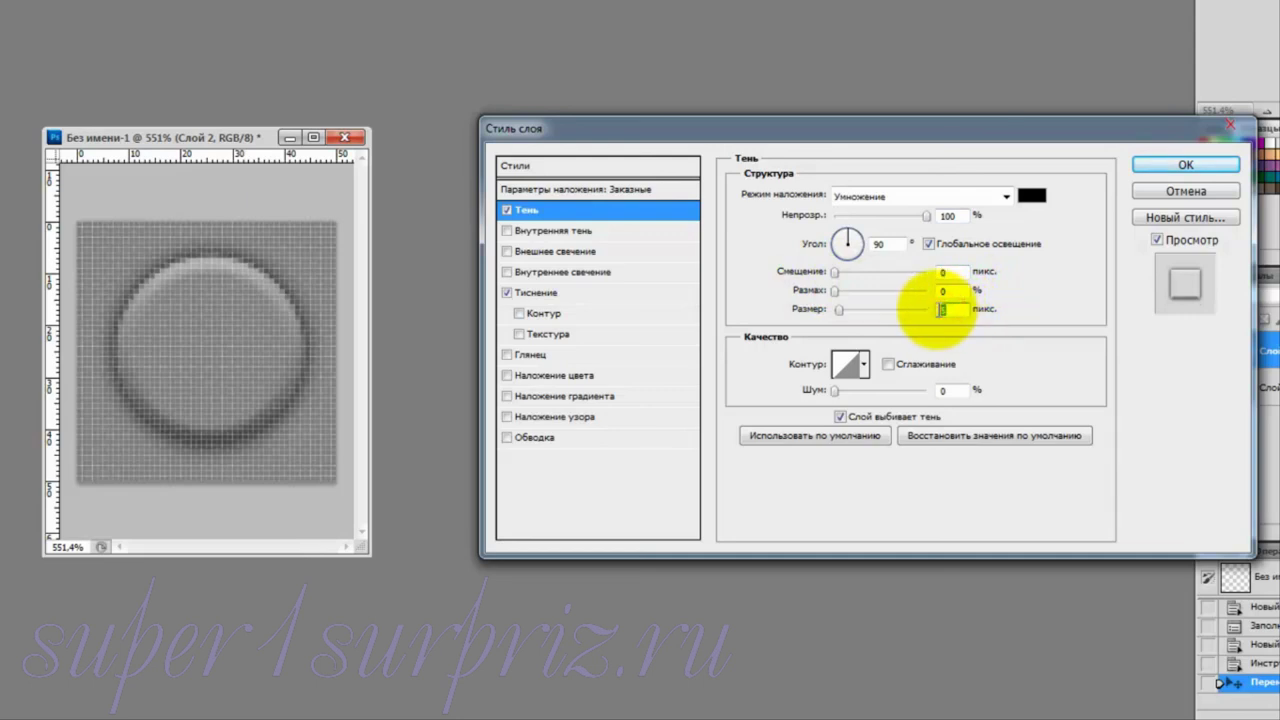
text(2)
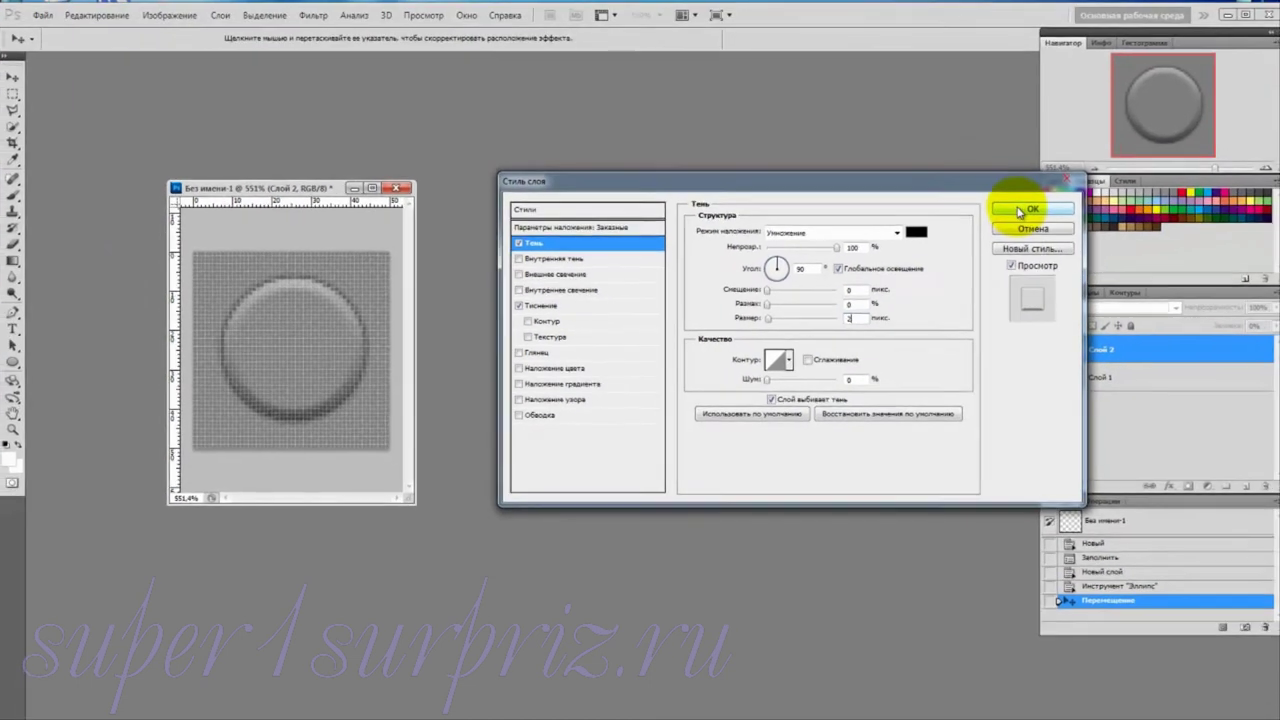
click(1130, 179)
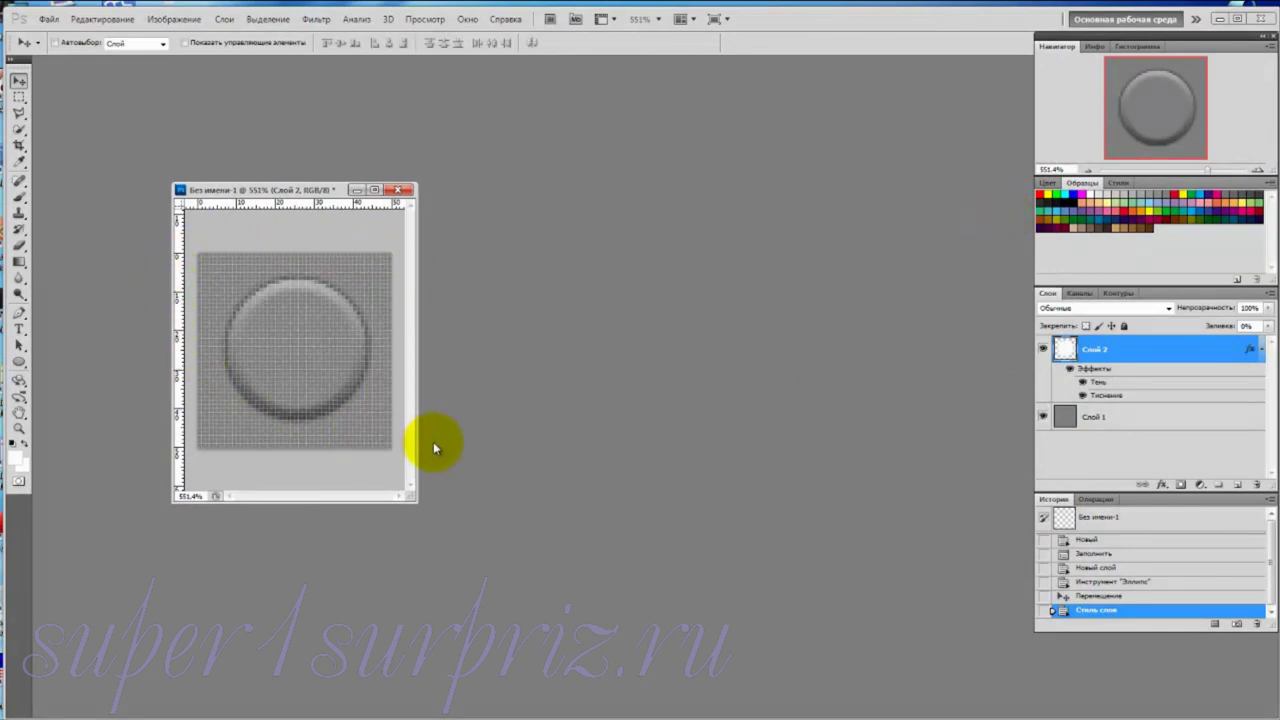
Step: Open the blending options of the gray square layer (Слой 1) and enable Bevel and Emboss (Тиснение)
click(1123, 418)
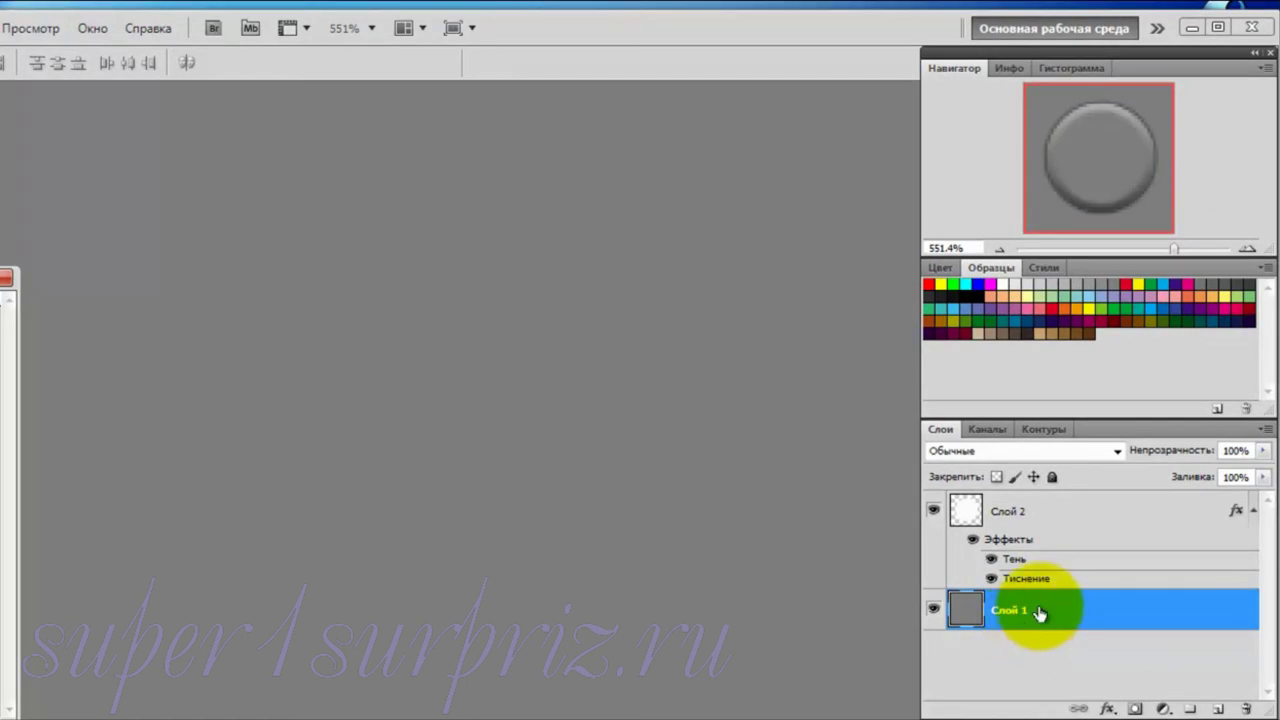
right_click(1042, 613)
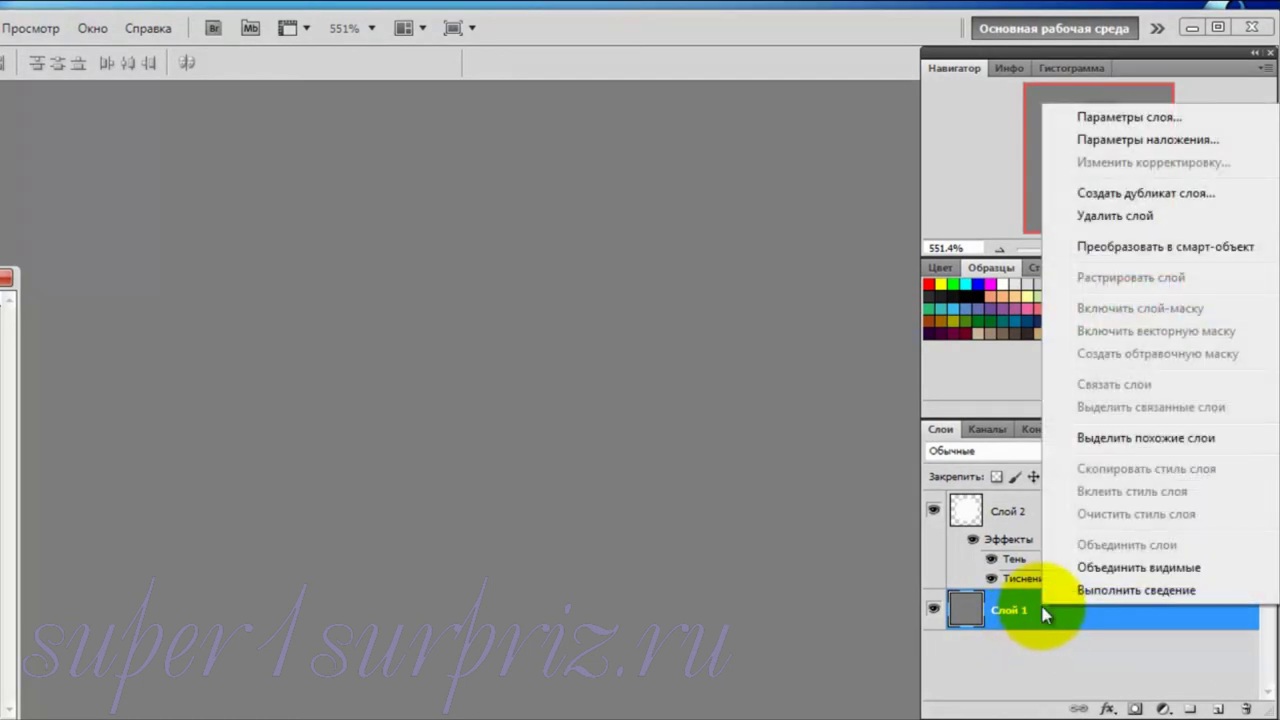
click(1097, 140)
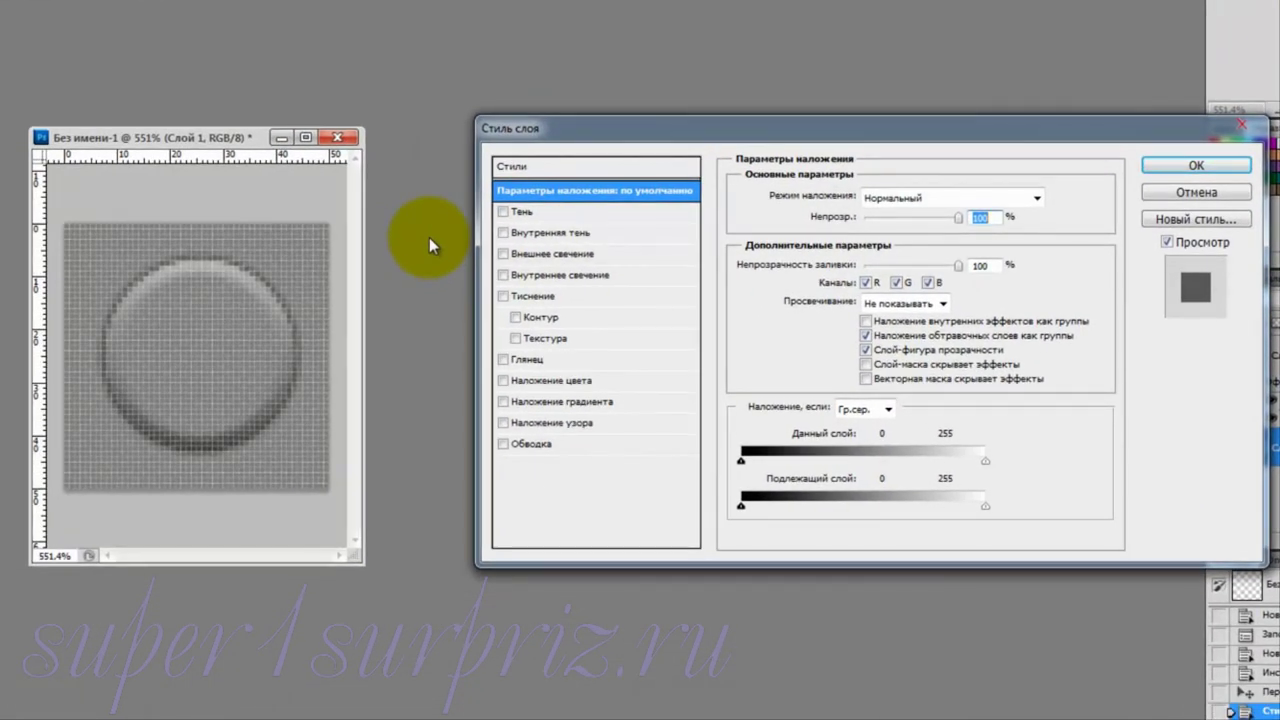
click(503, 296)
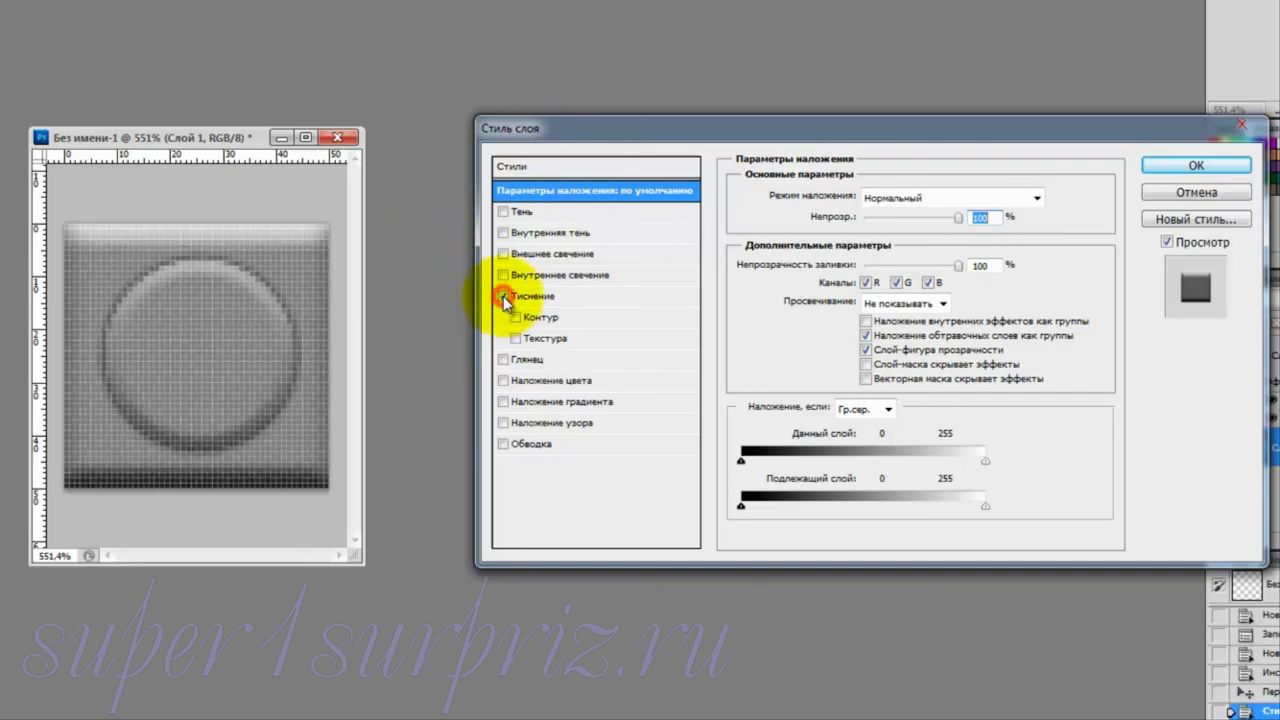
click(568, 296)
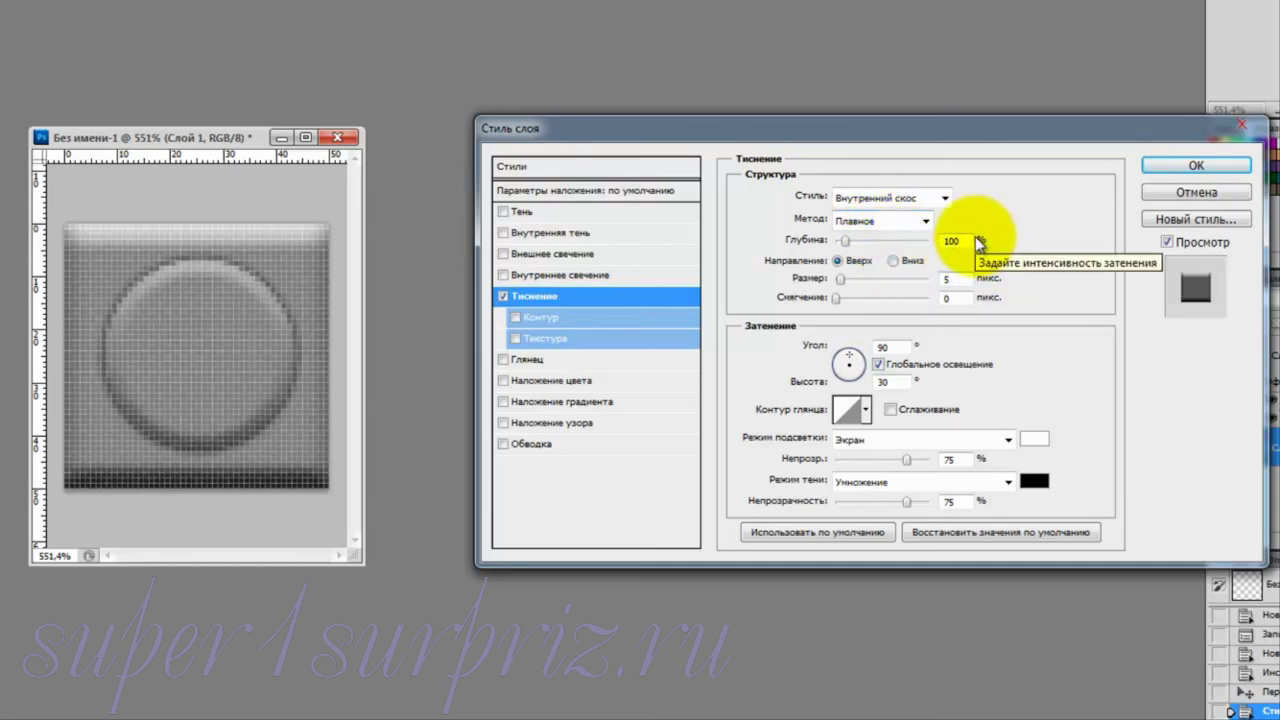
Step: Set the square's bevel depth to 103%, its size to 1 pixel and the highlight opacity to 25%
click(958, 241)
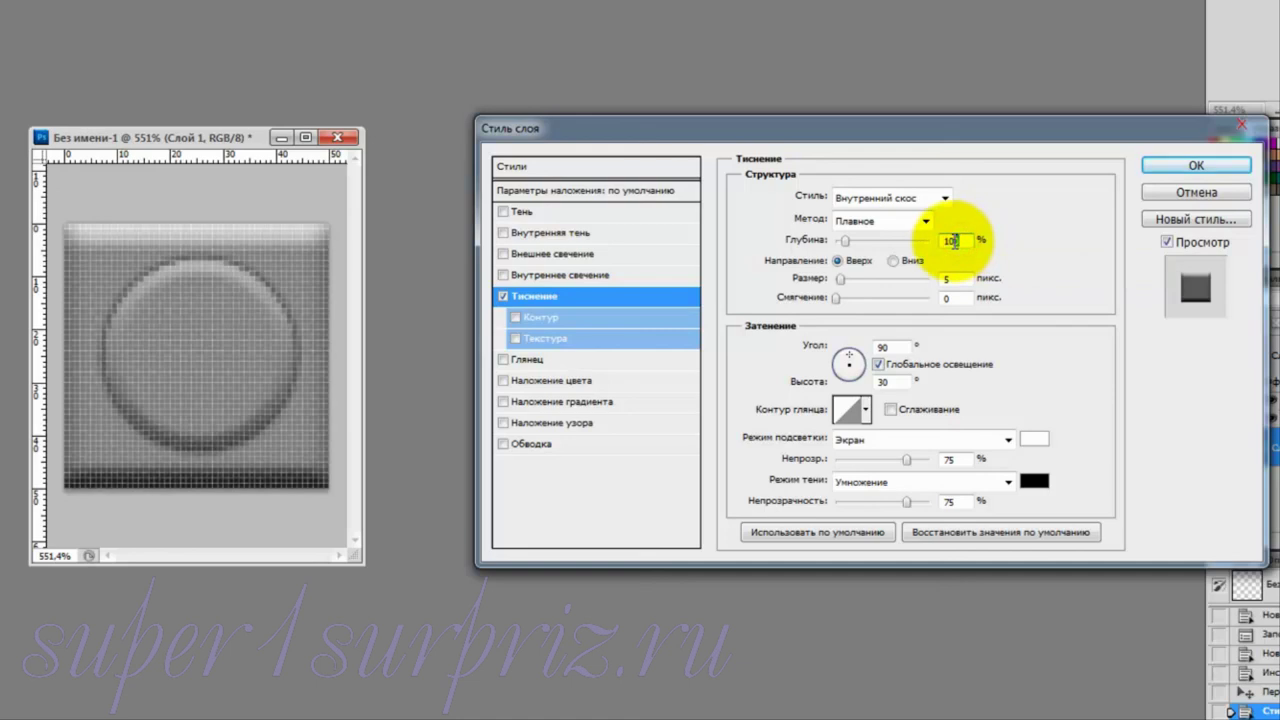
text(3)
click(950, 279)
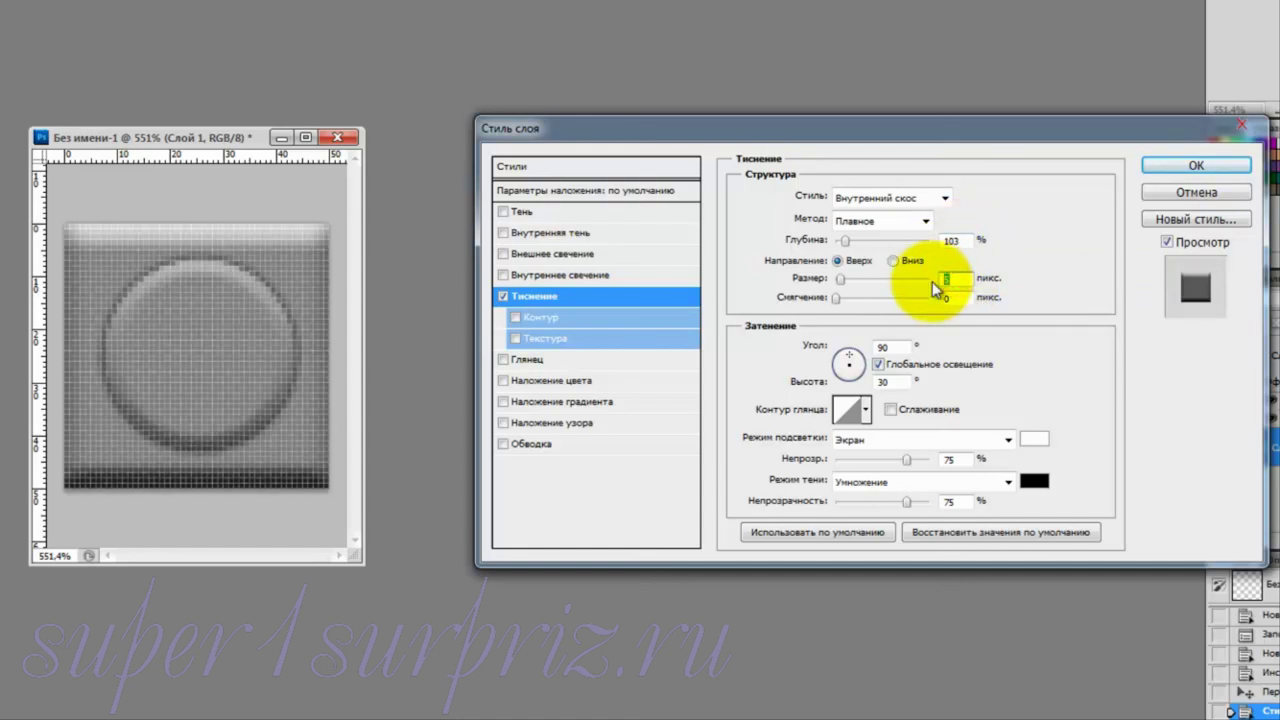
text(1)
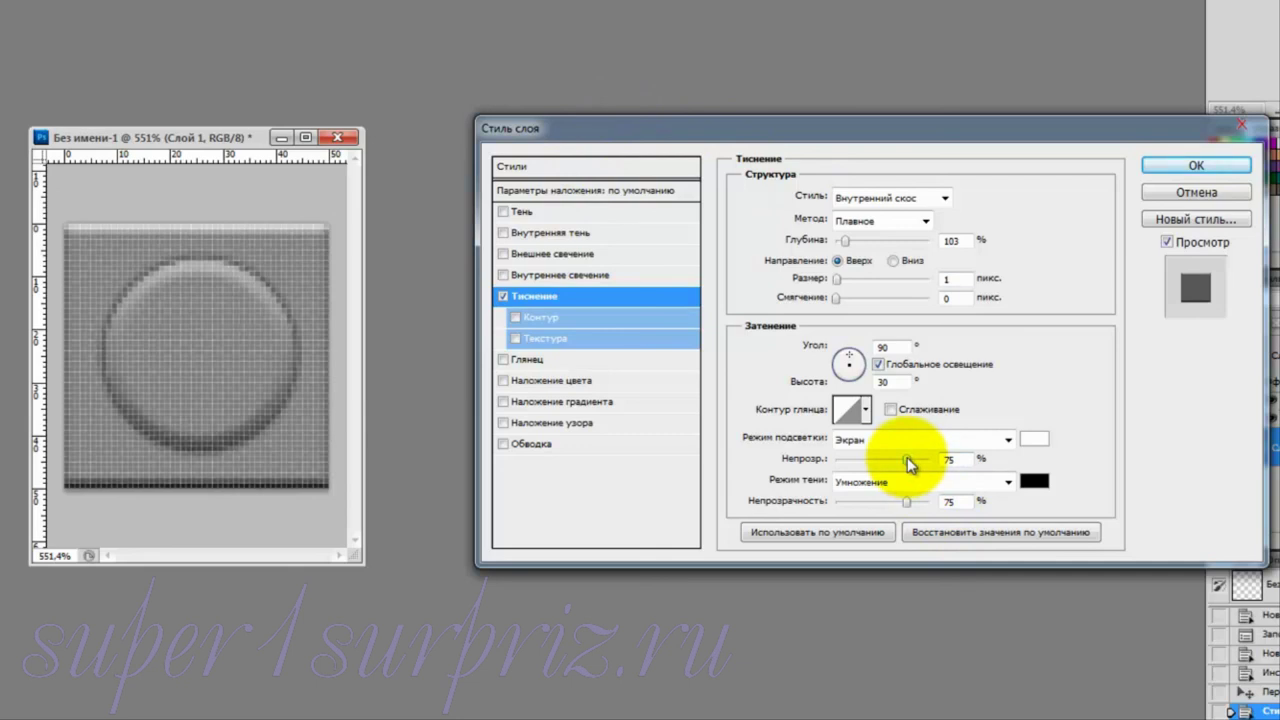
double_click(948, 460)
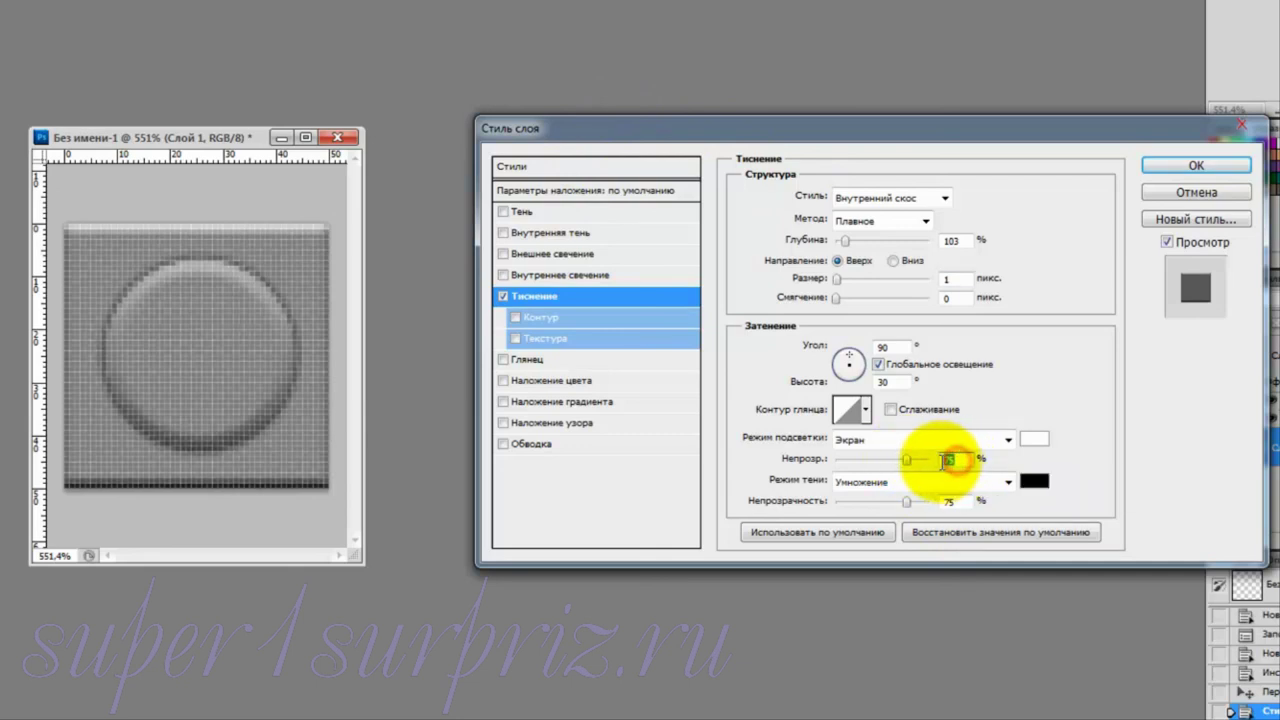
text(25)
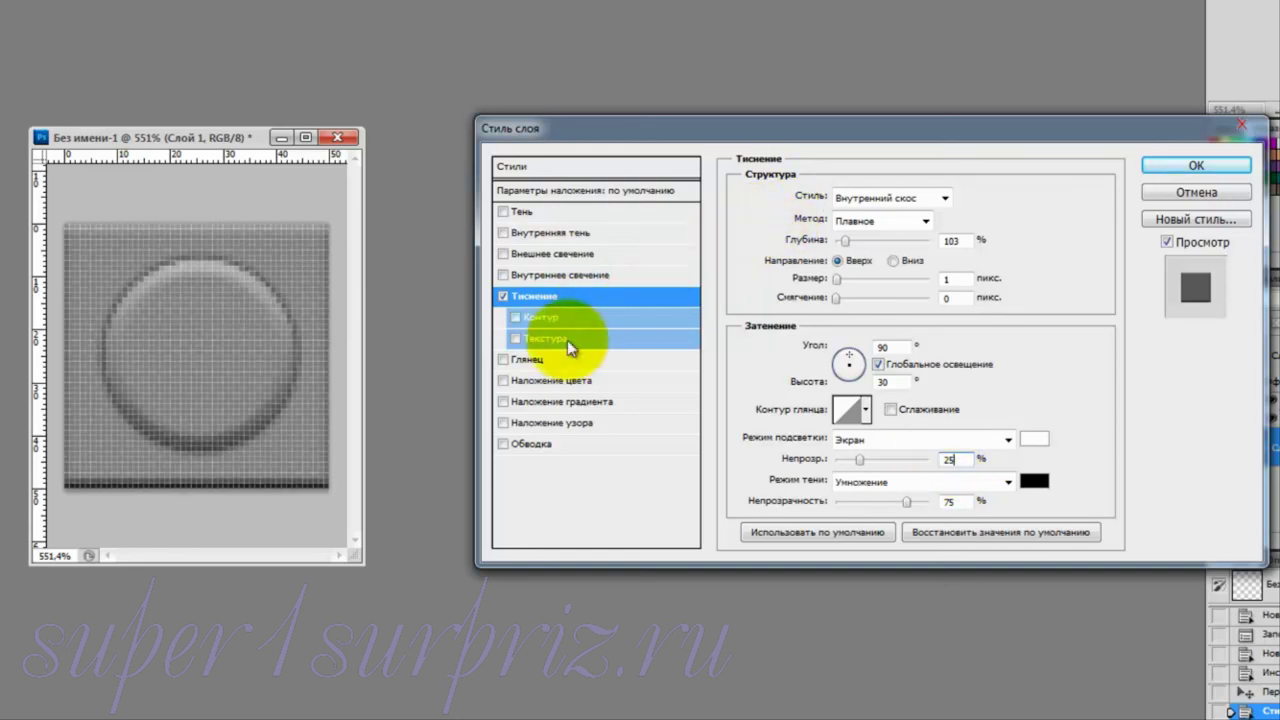
Step: Add a stroke (Обводка) of 1 pixel to the gray square layer, positioned inside (Внутри)
click(502, 444)
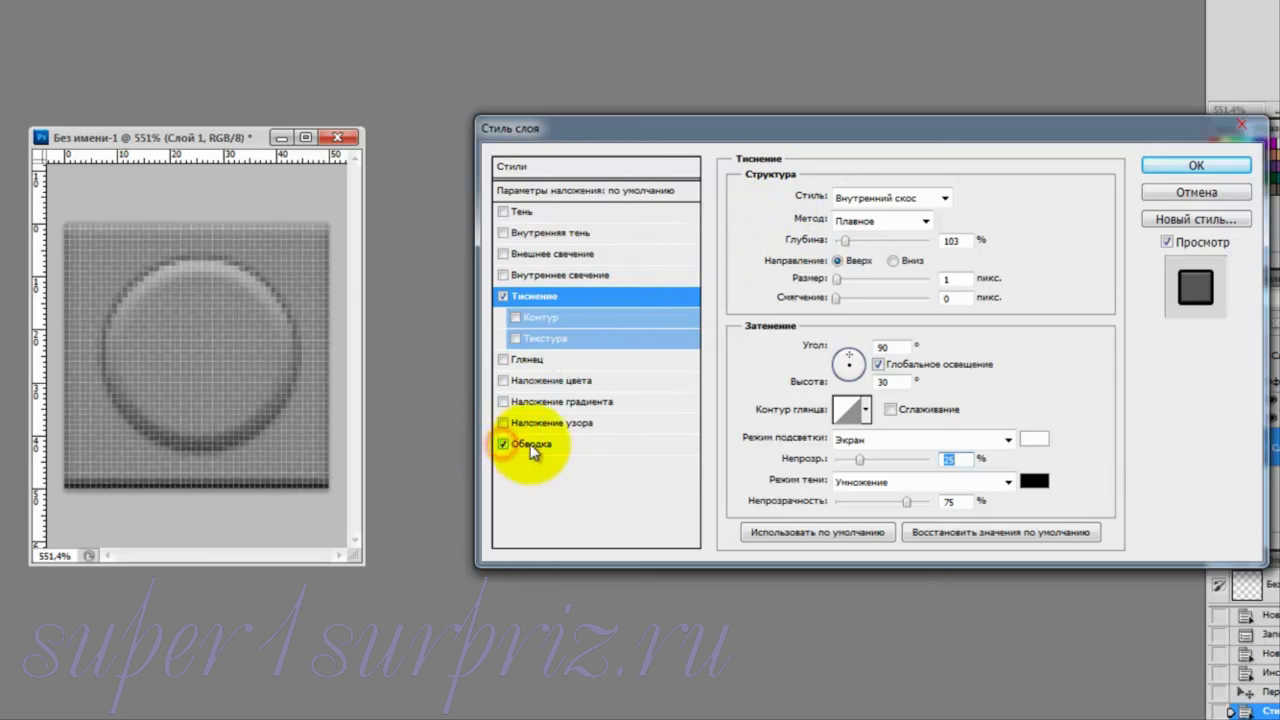
click(586, 448)
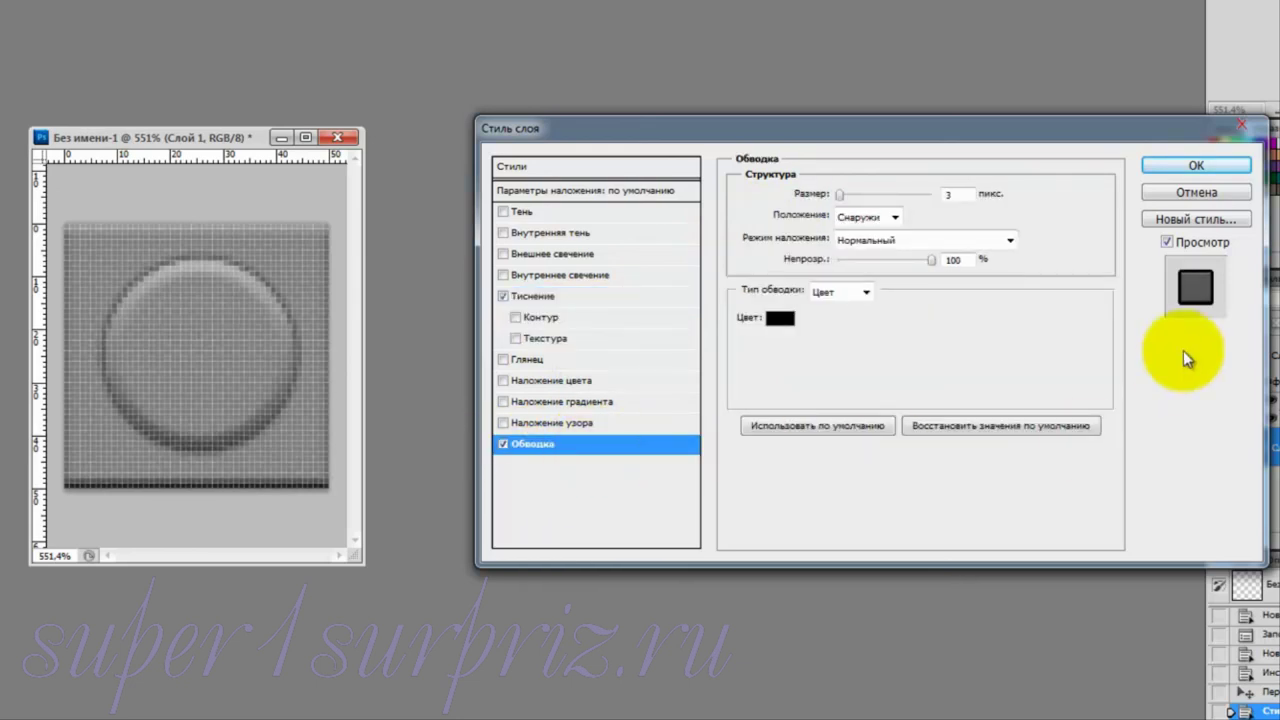
double_click(952, 193)
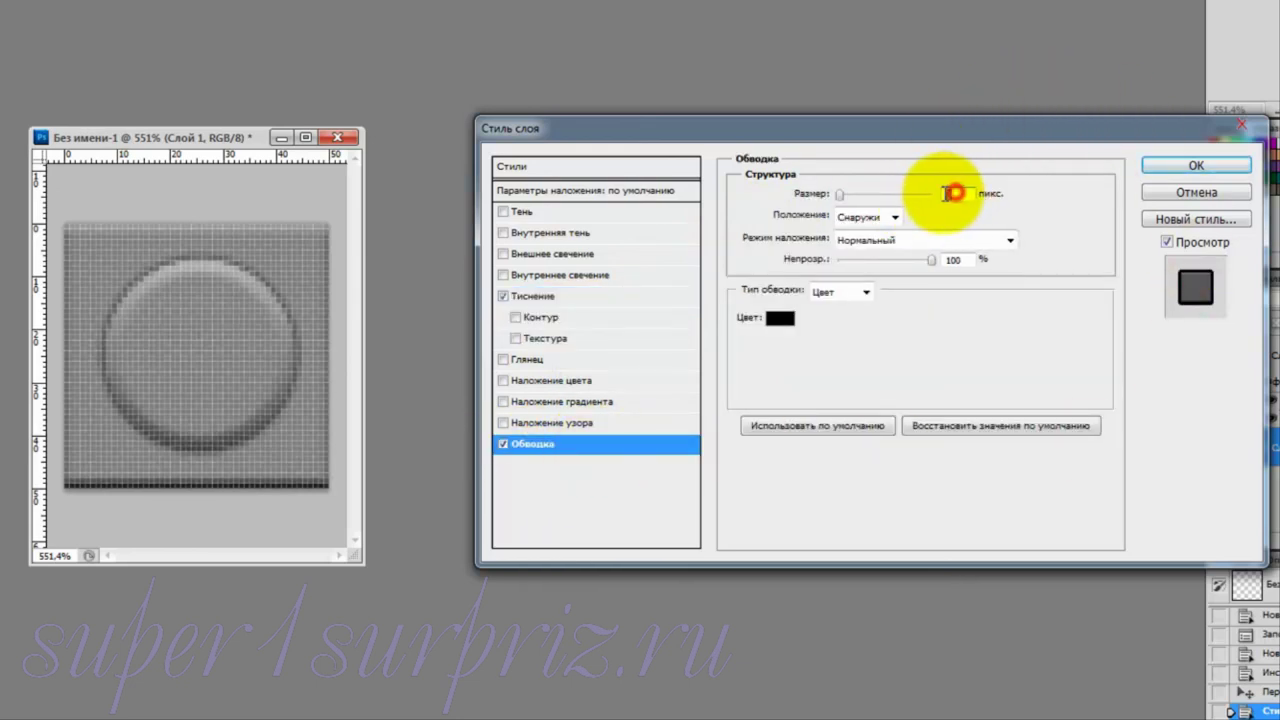
text(1)
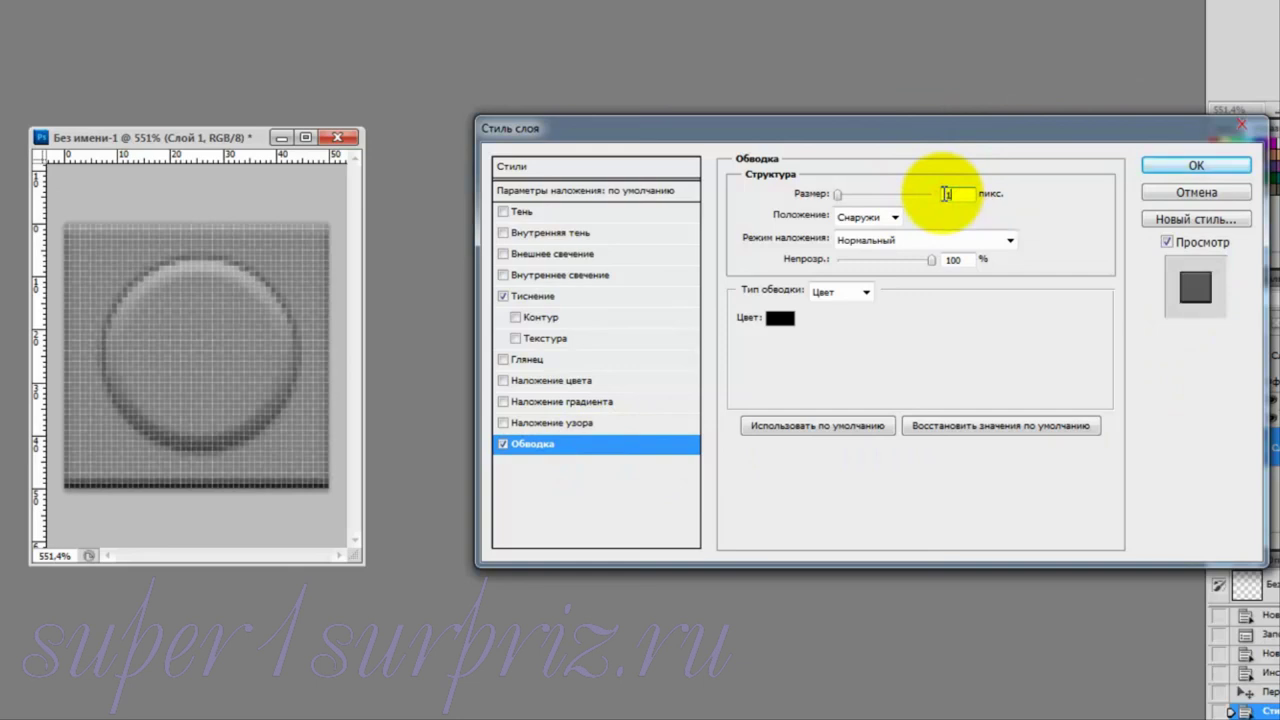
click(895, 219)
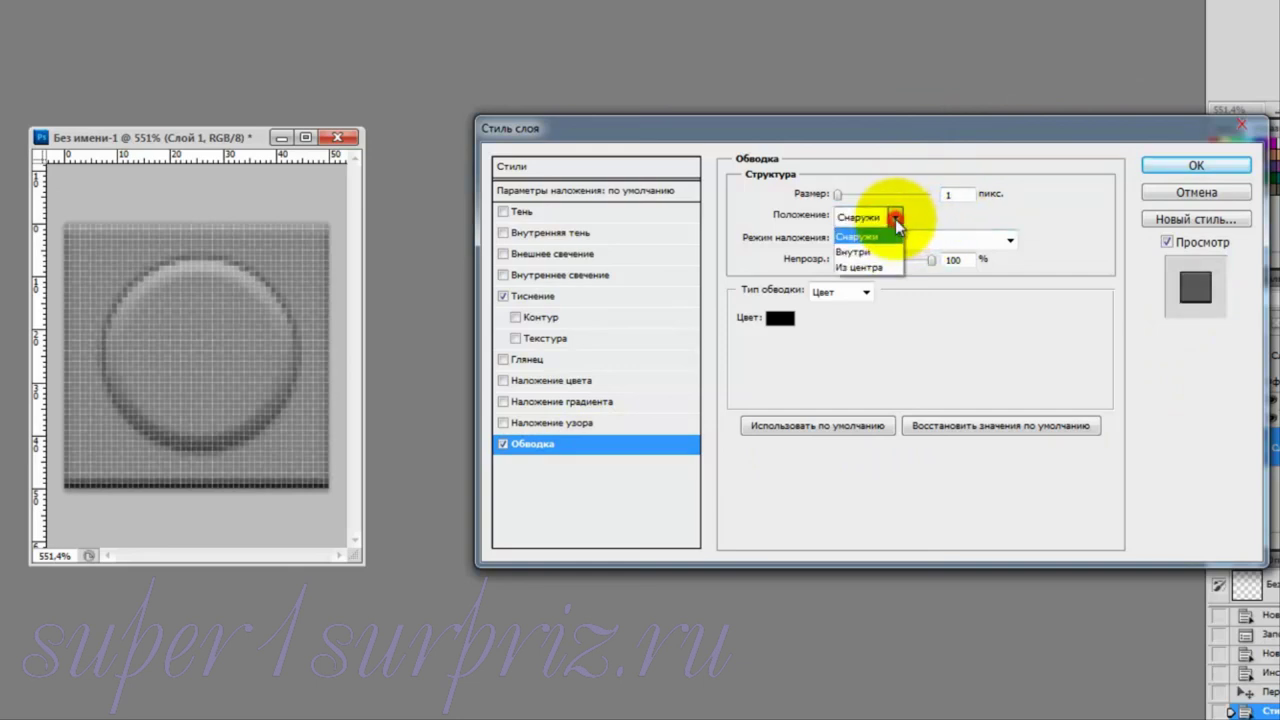
click(880, 252)
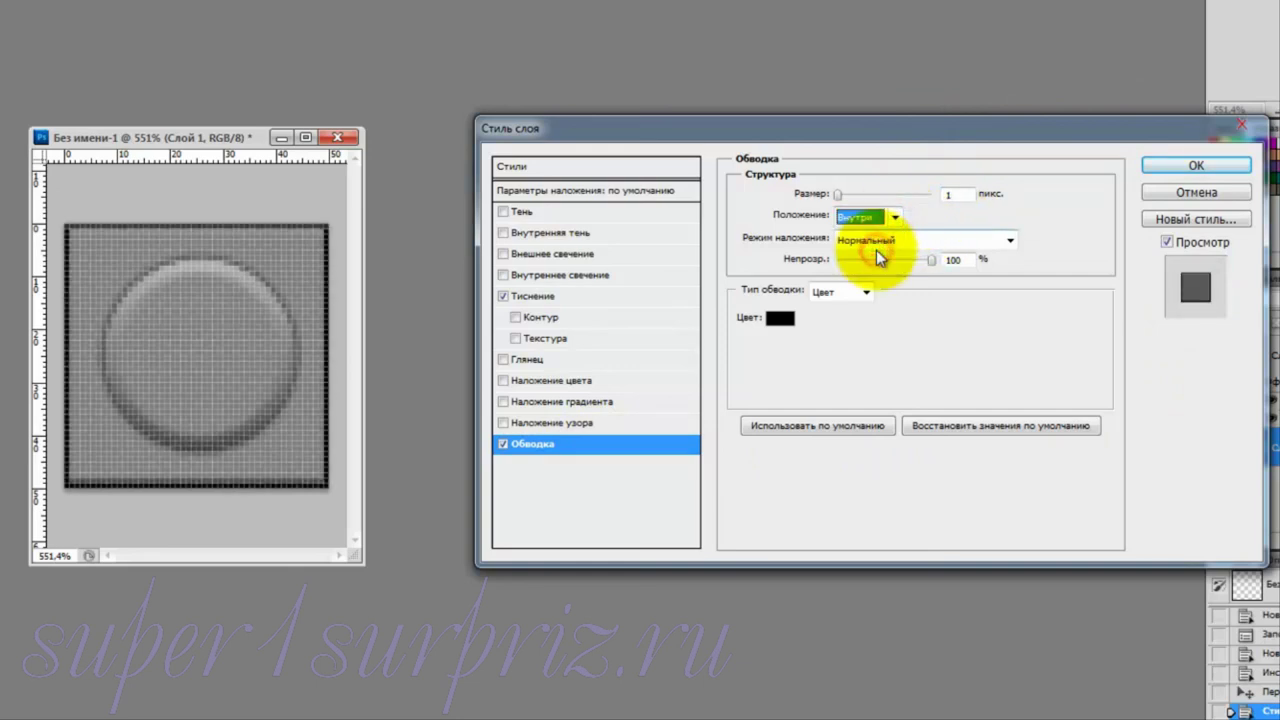
Step: Set the stroke's opacity to 10% and apply the layer style to the gray square
double_click(953, 260)
text(1)
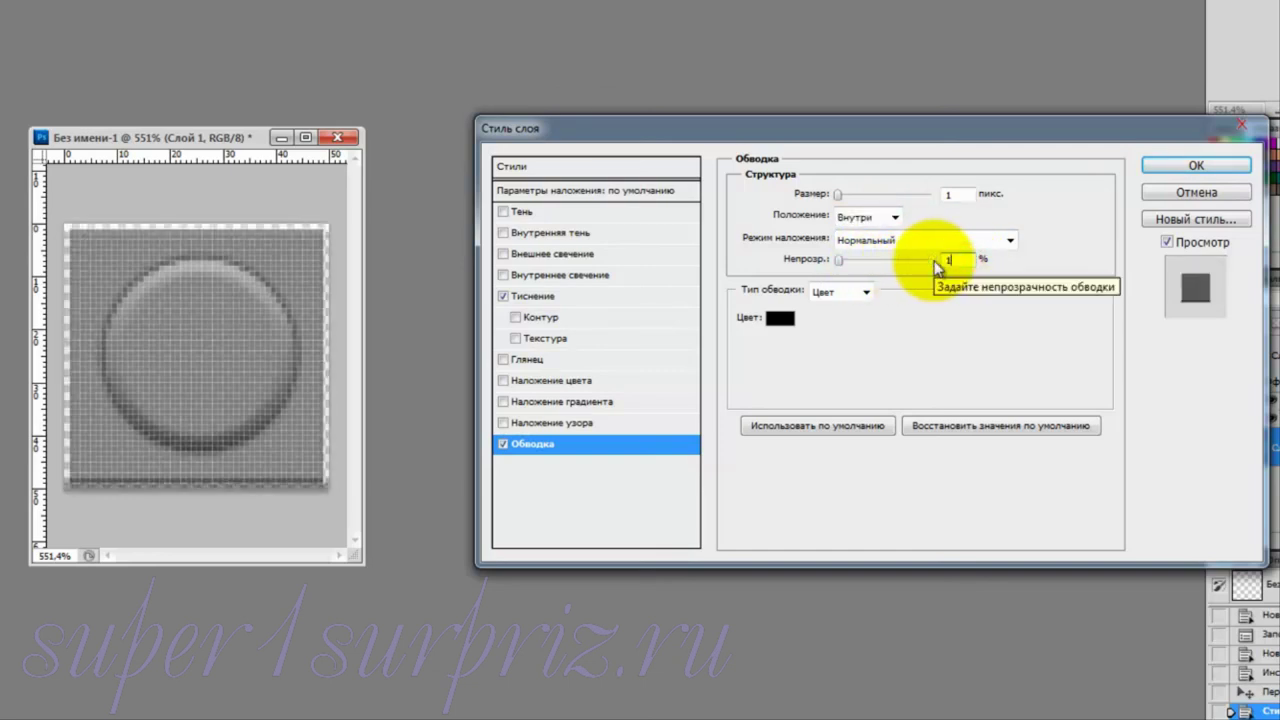
text(0)
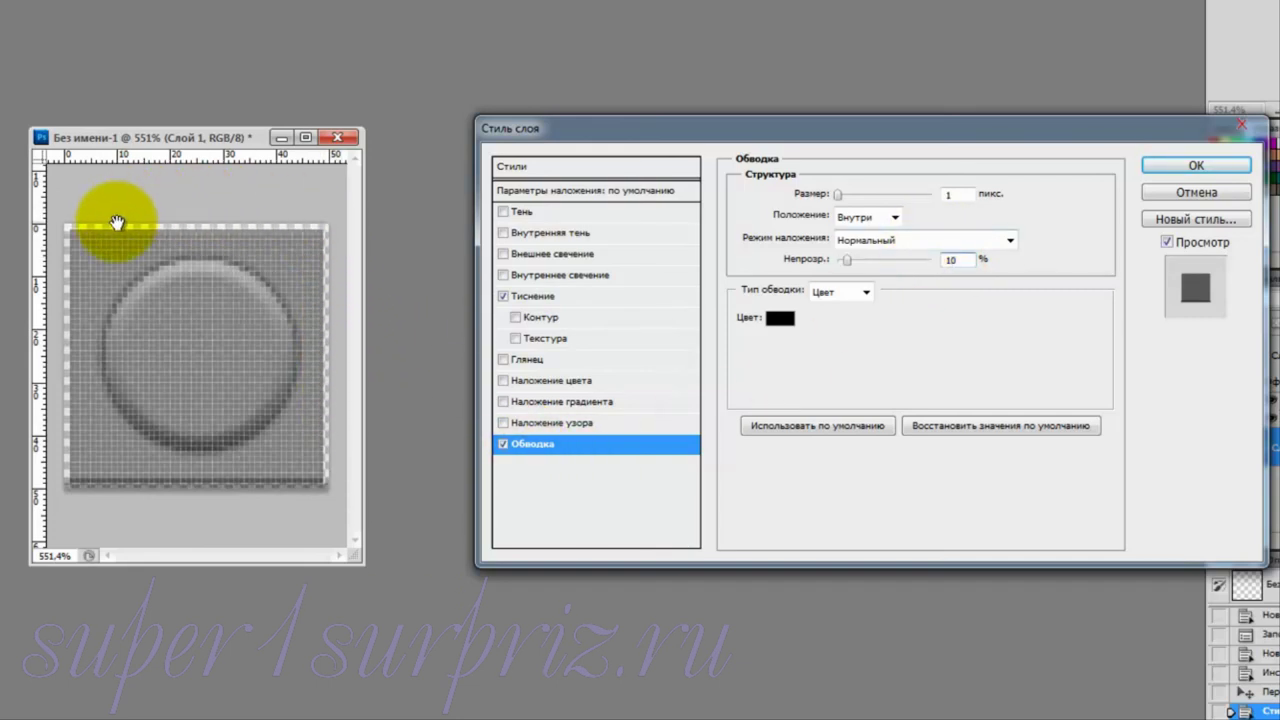
click(1214, 167)
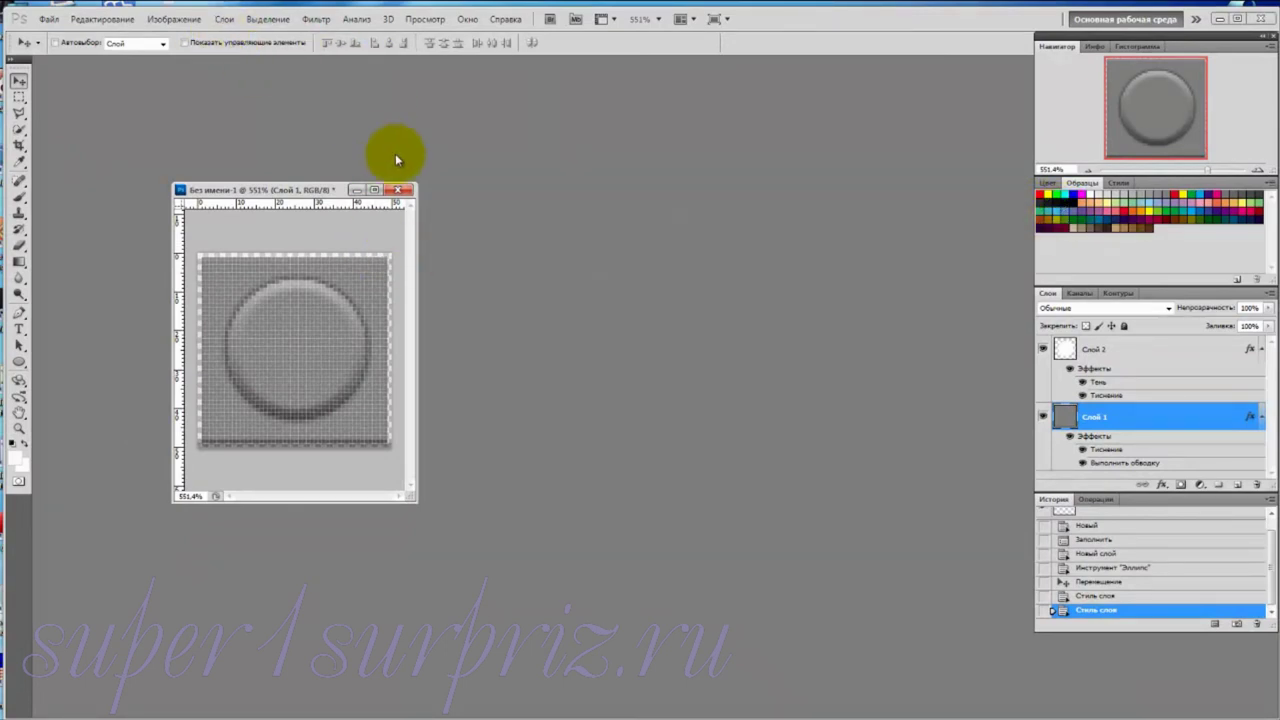
key(ctrl+minus)
key(ctrl+minus)
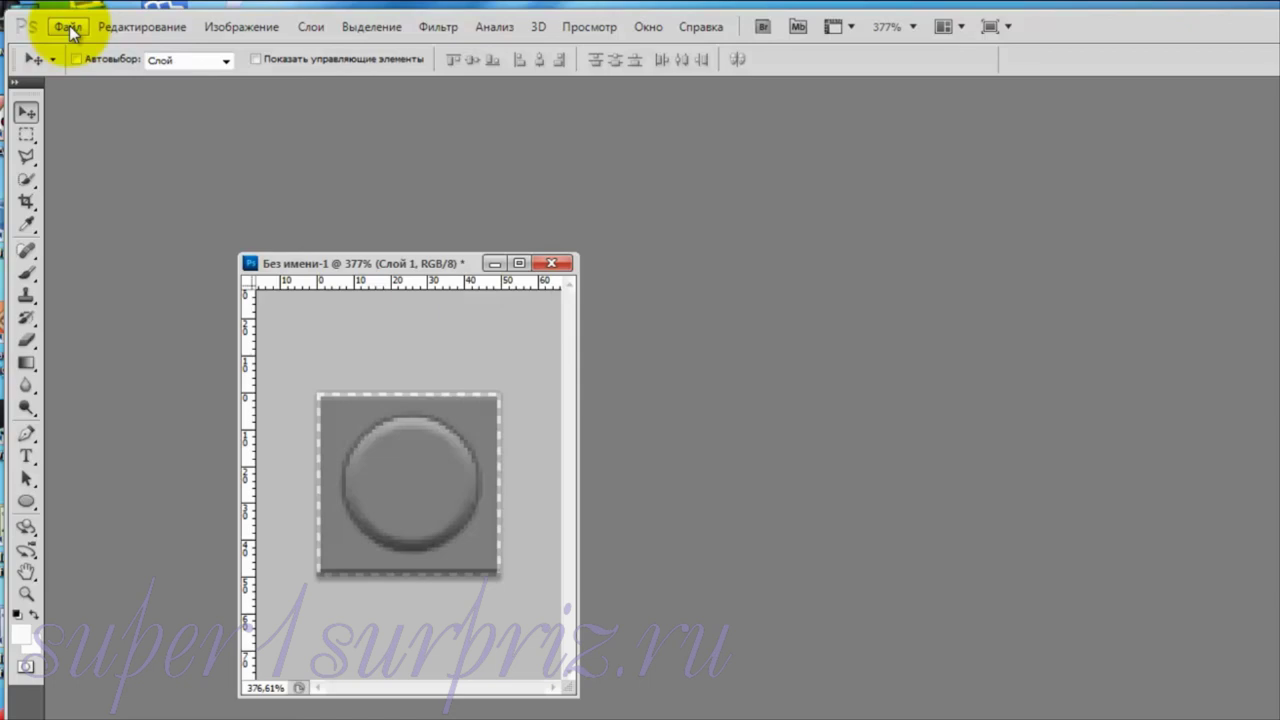
click(68, 27)
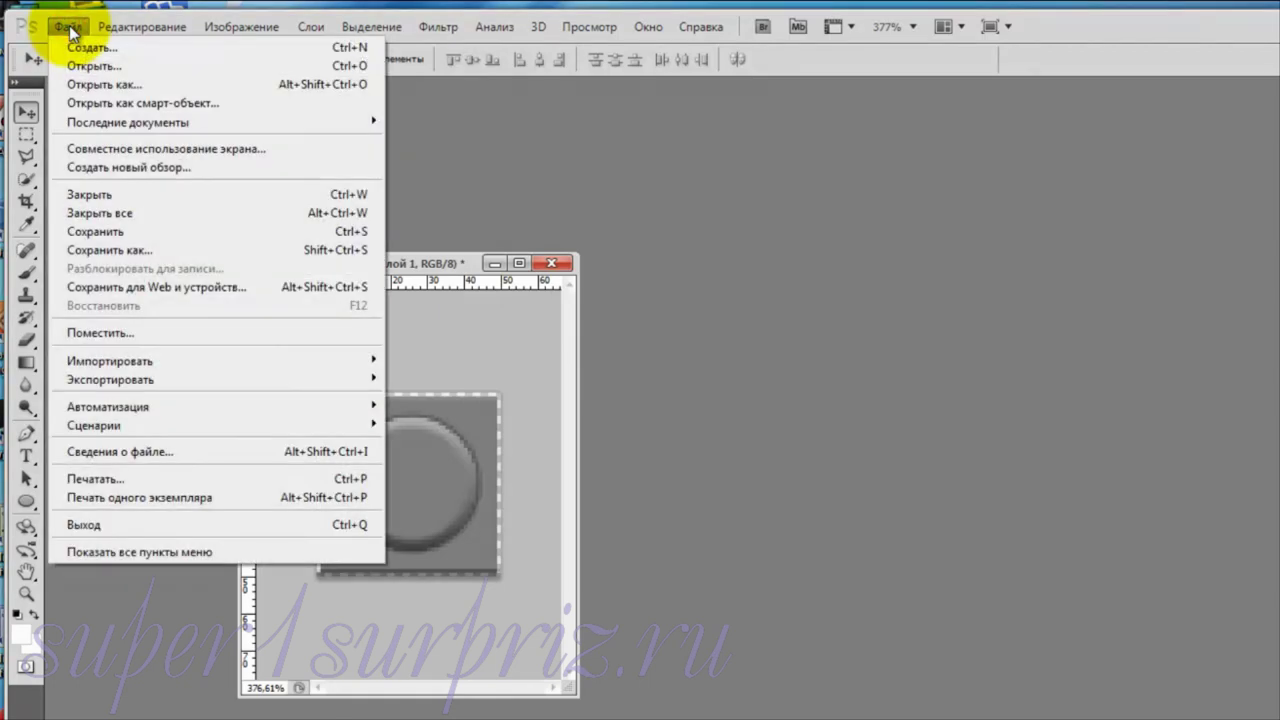
click(94, 251)
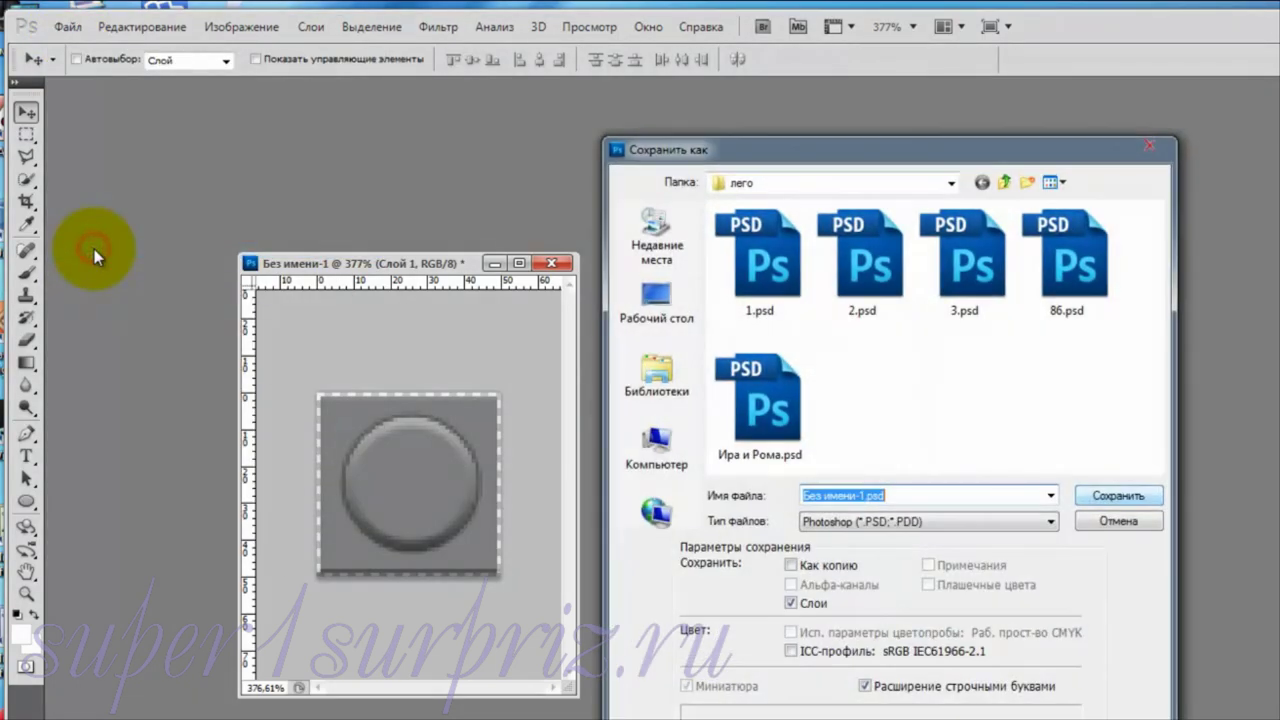
click(1150, 147)
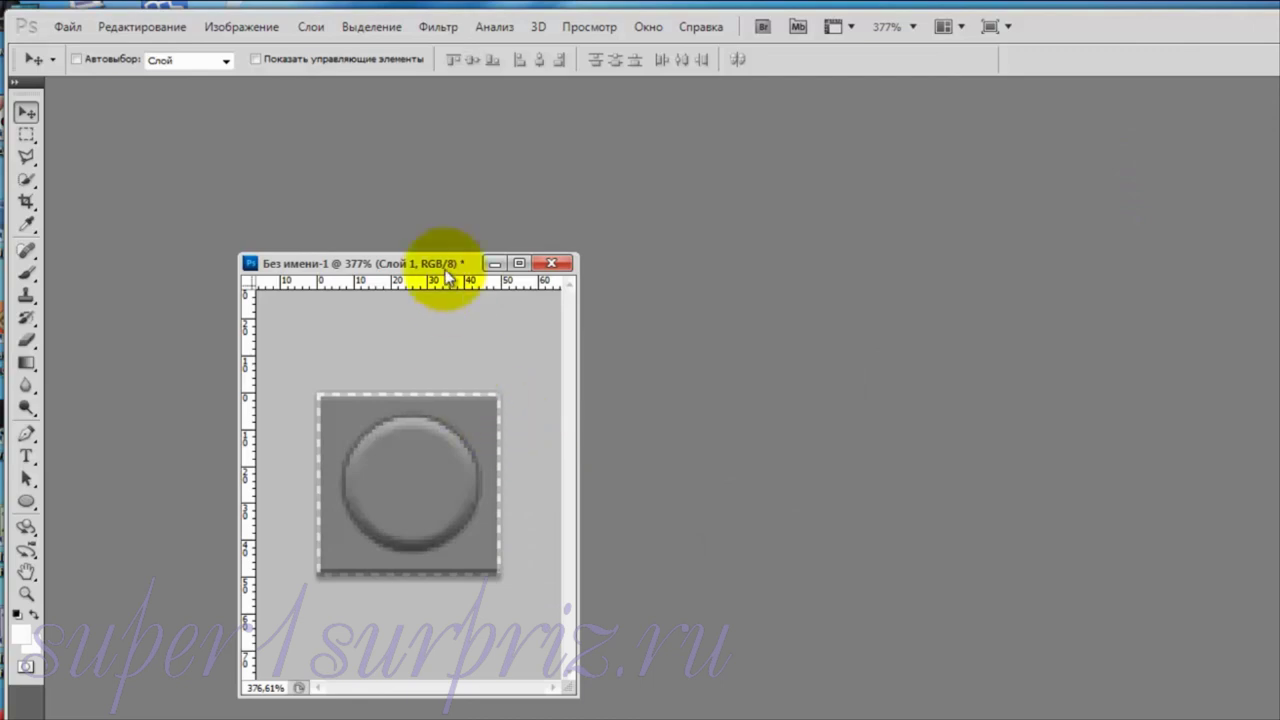
Step: Resize the stud tile image to 25 pixels wide and 25 pixels high
drag(470, 259, 807, 164)
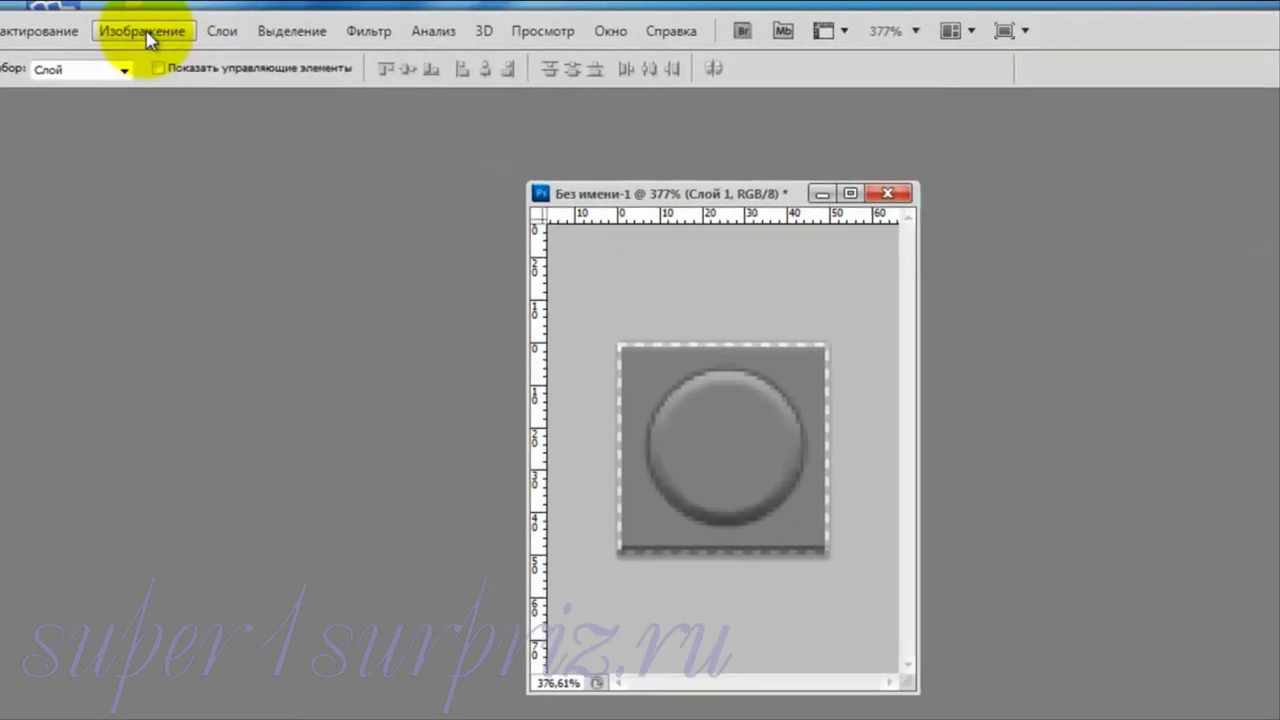
click(177, 20)
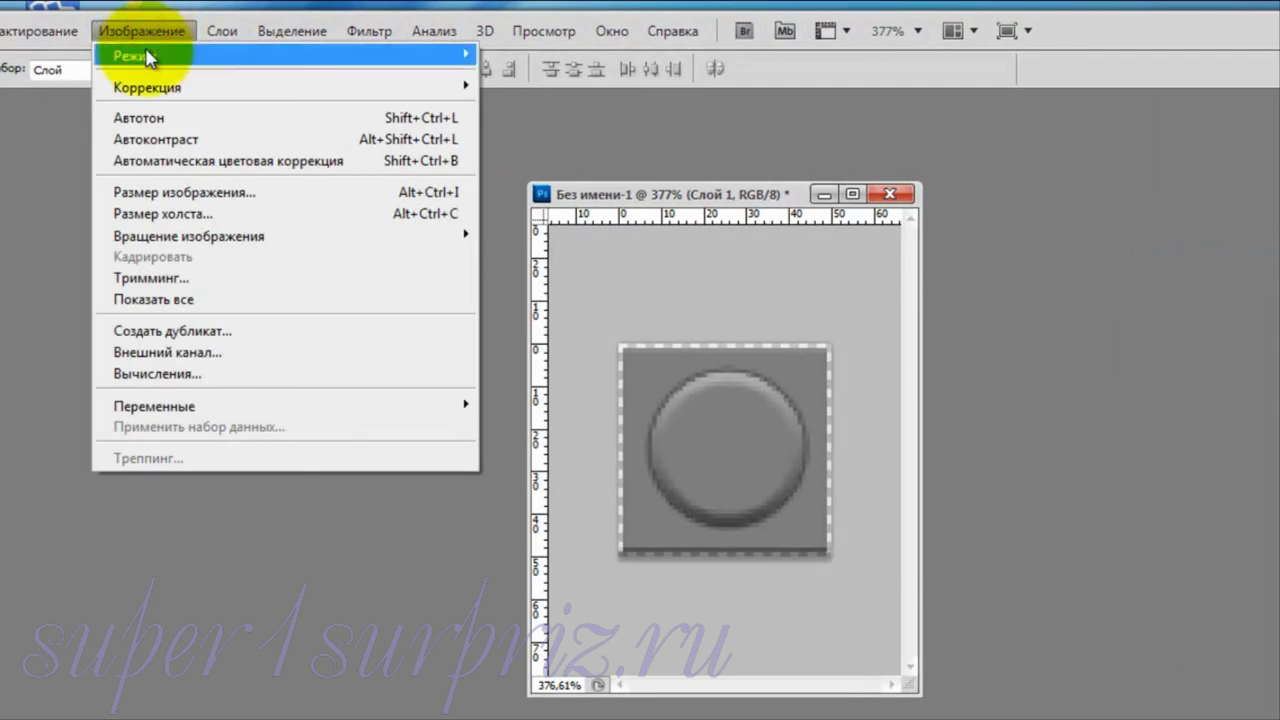
click(157, 192)
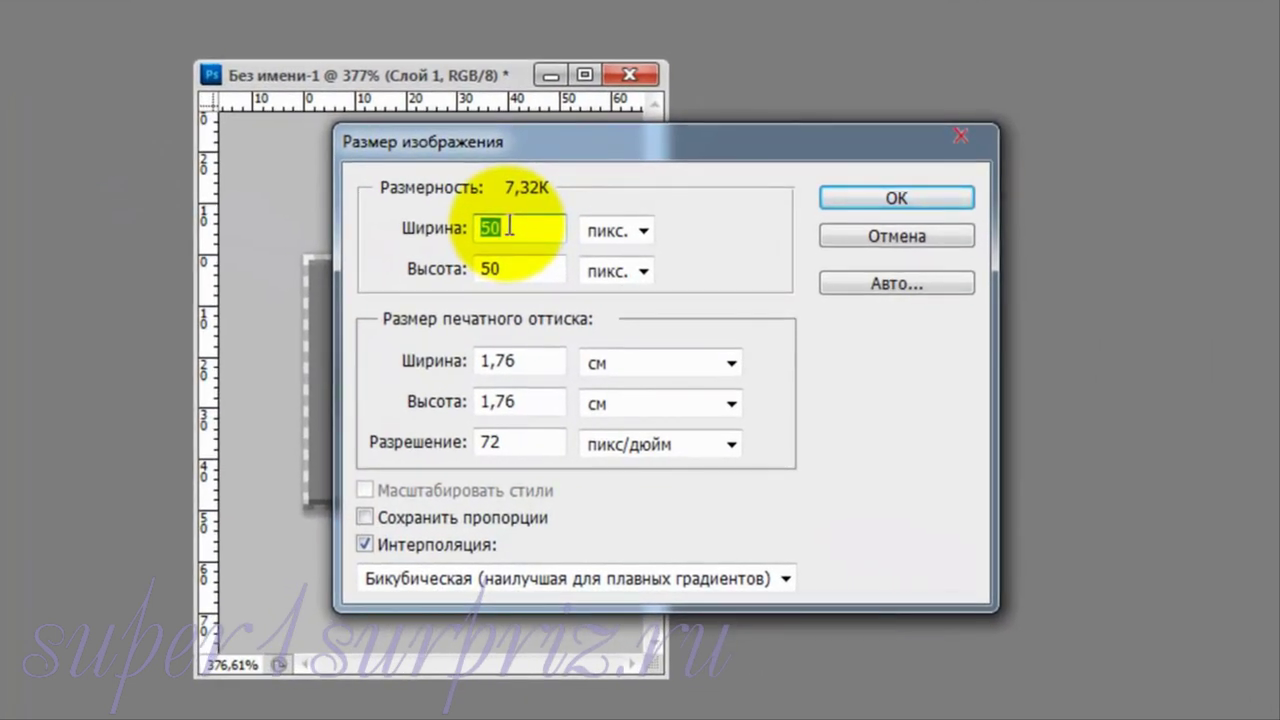
text(25)
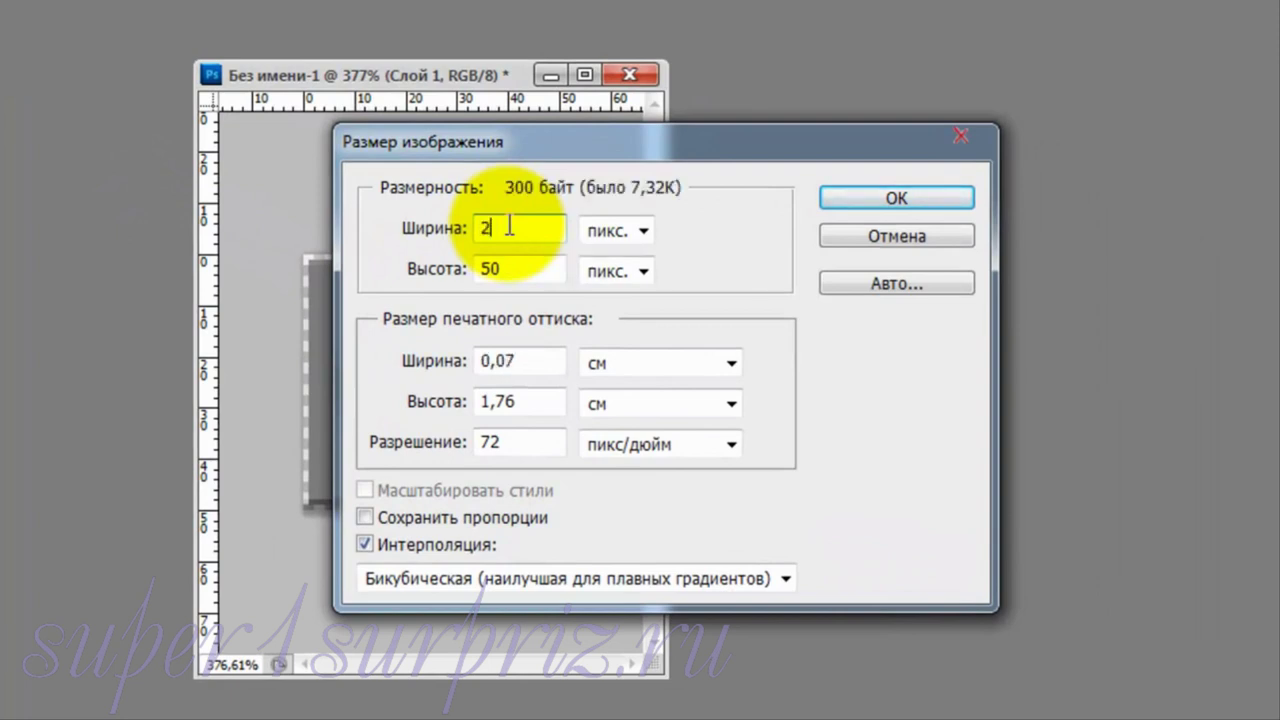
double_click(512, 268)
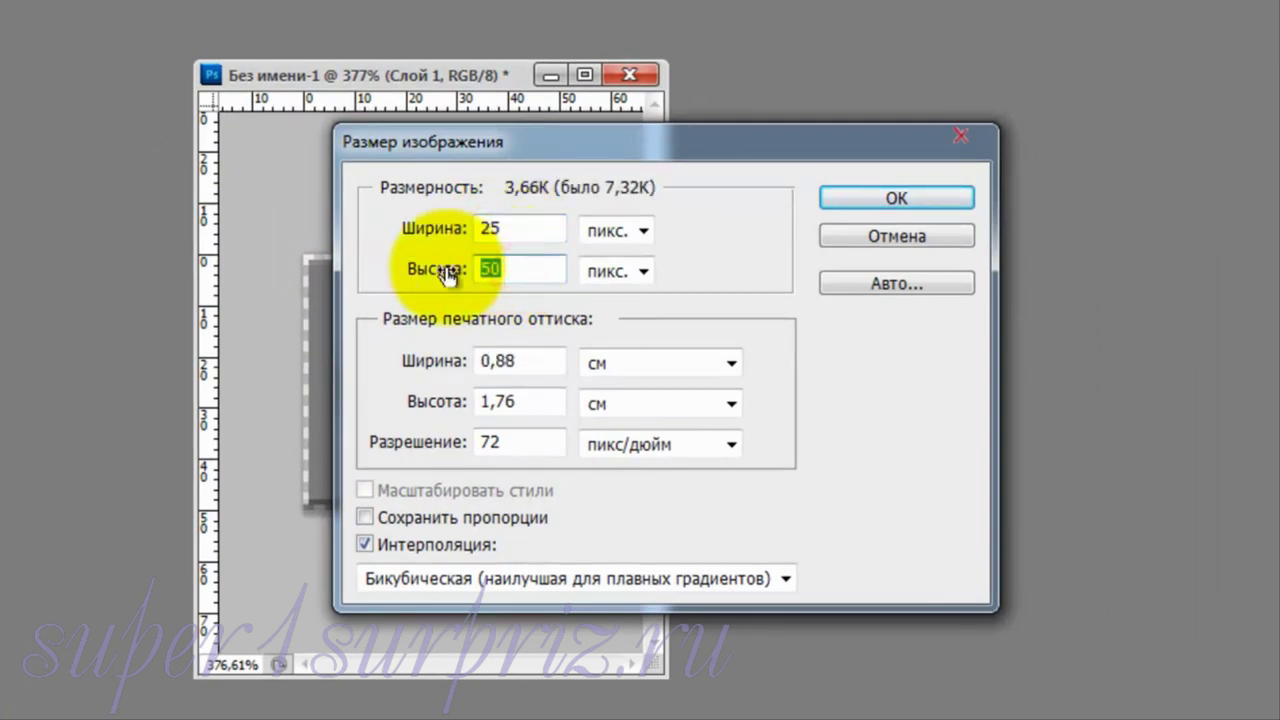
text(25)
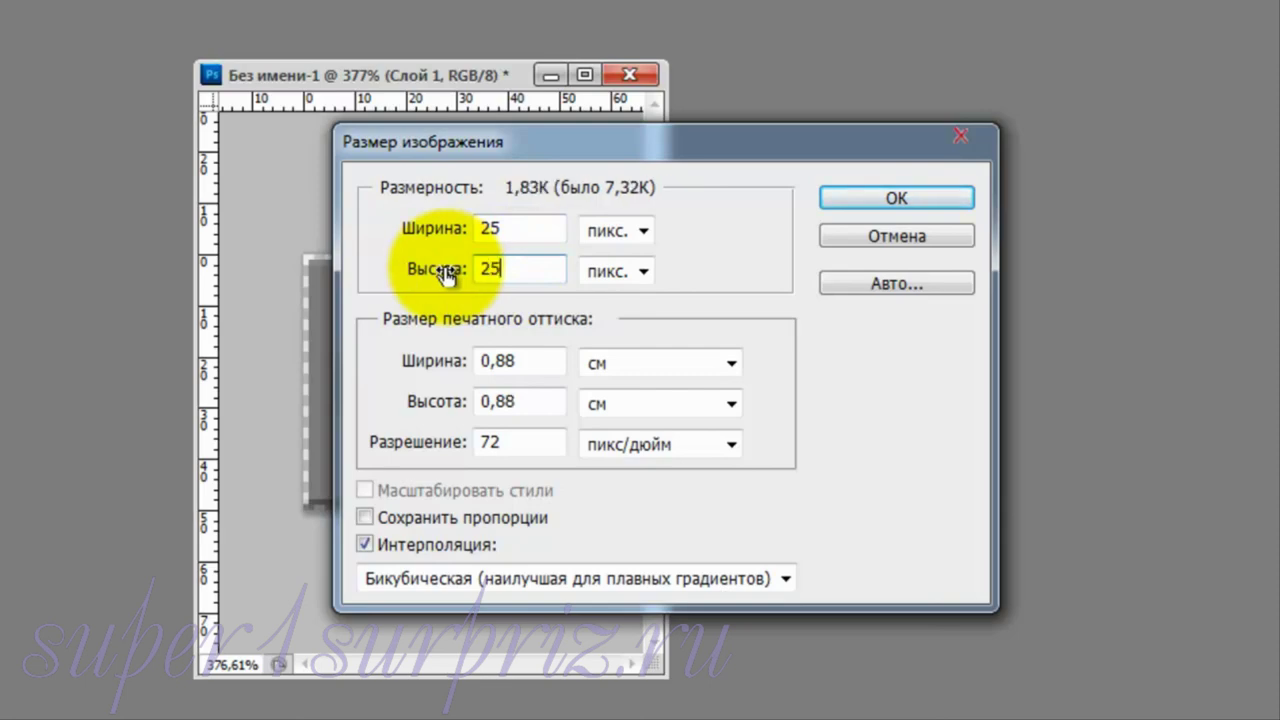
click(955, 196)
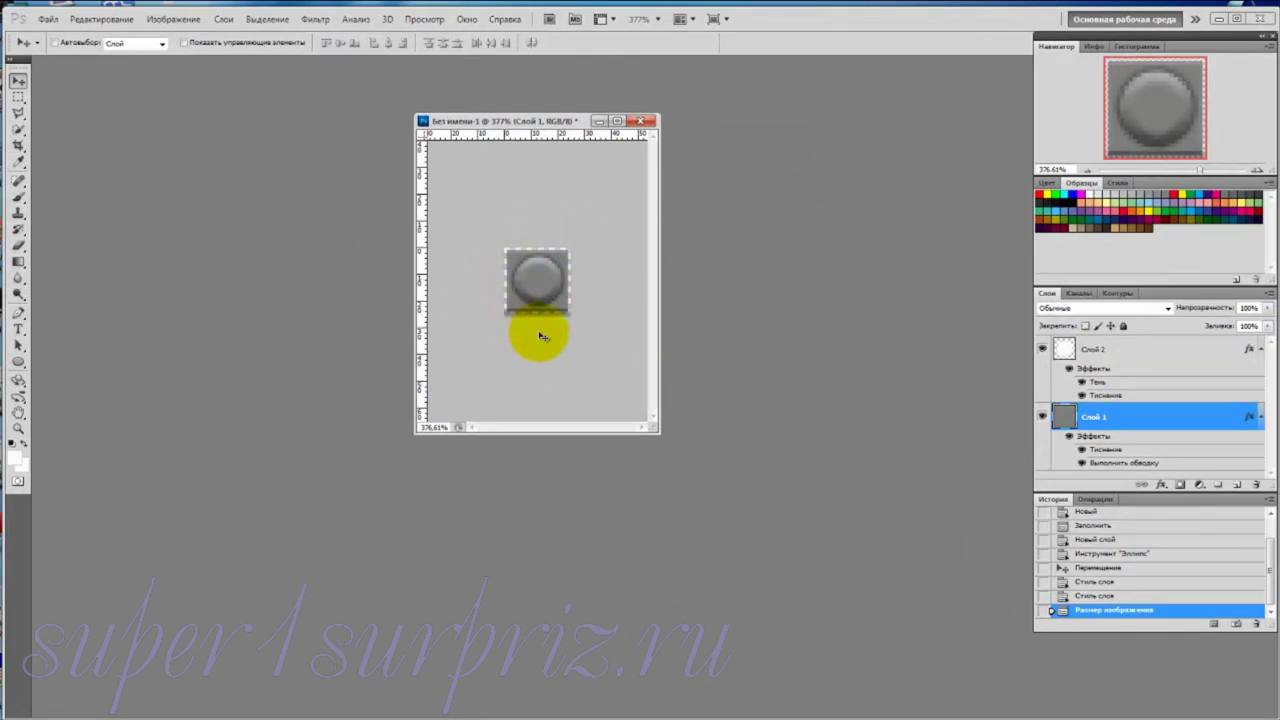
Step: Define the reduced stud tile as a pattern named "лего 25"
scroll(538, 336, up, 1)
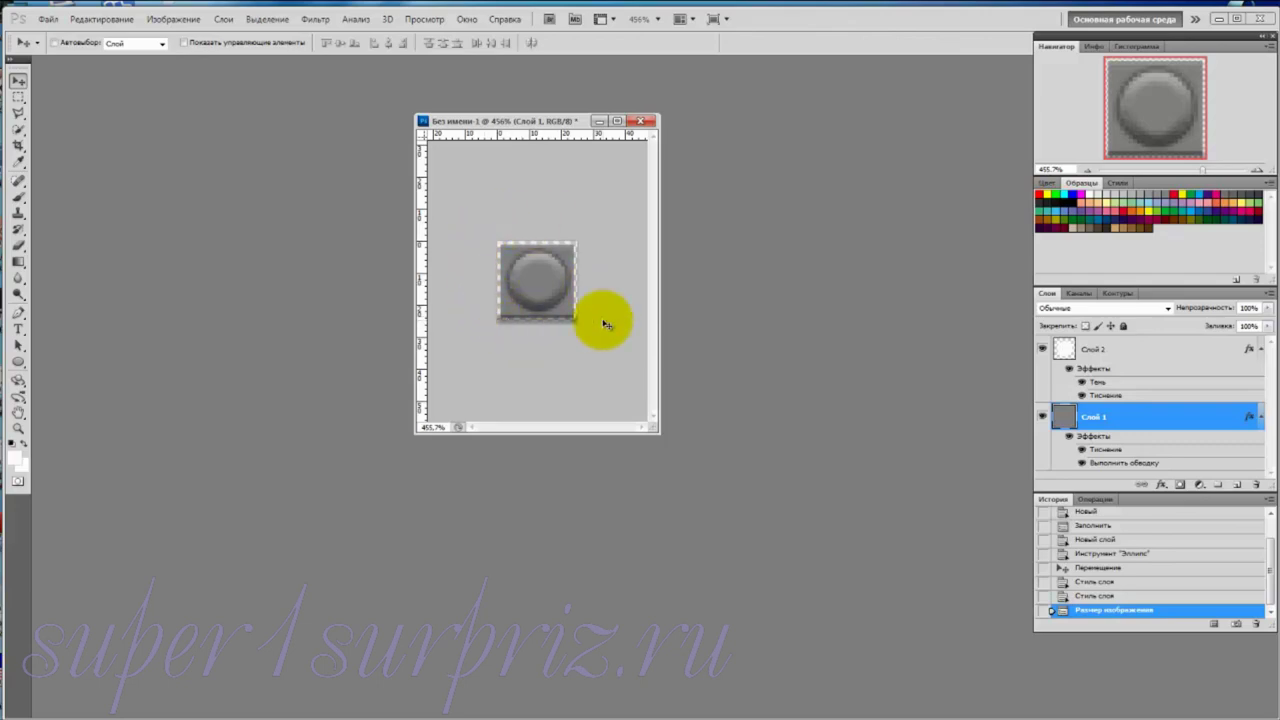
click(96, 20)
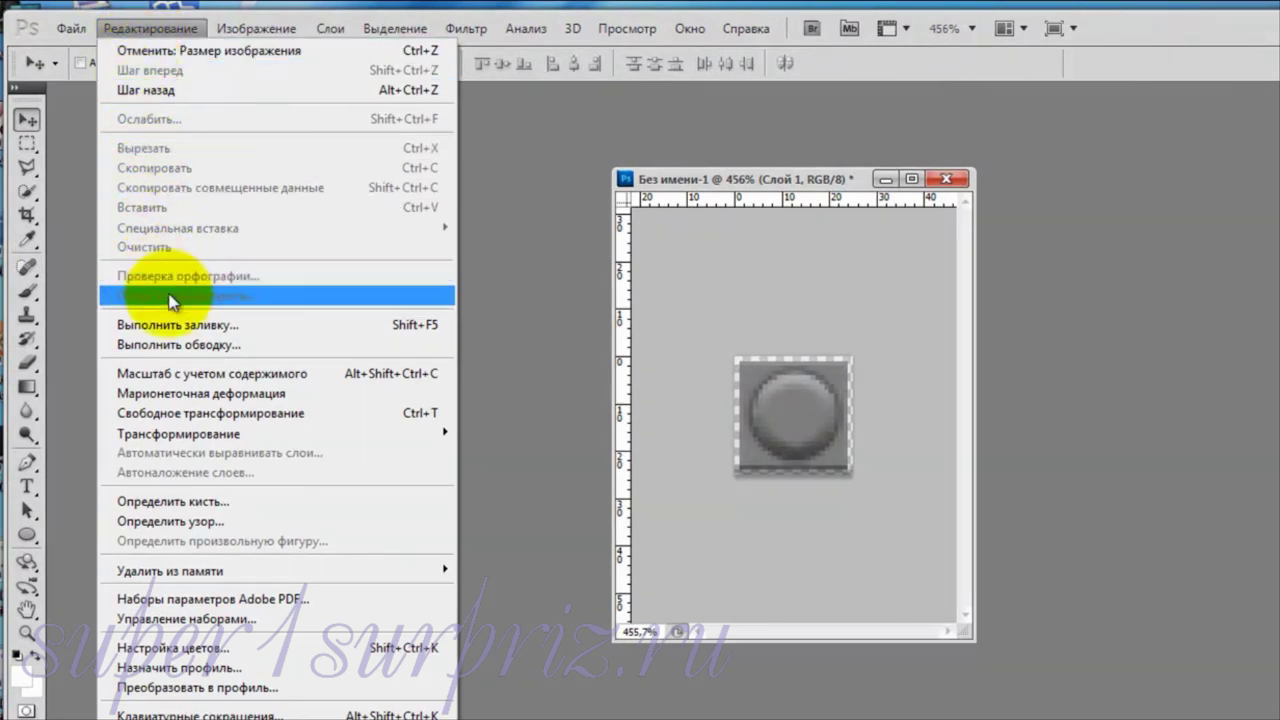
click(171, 522)
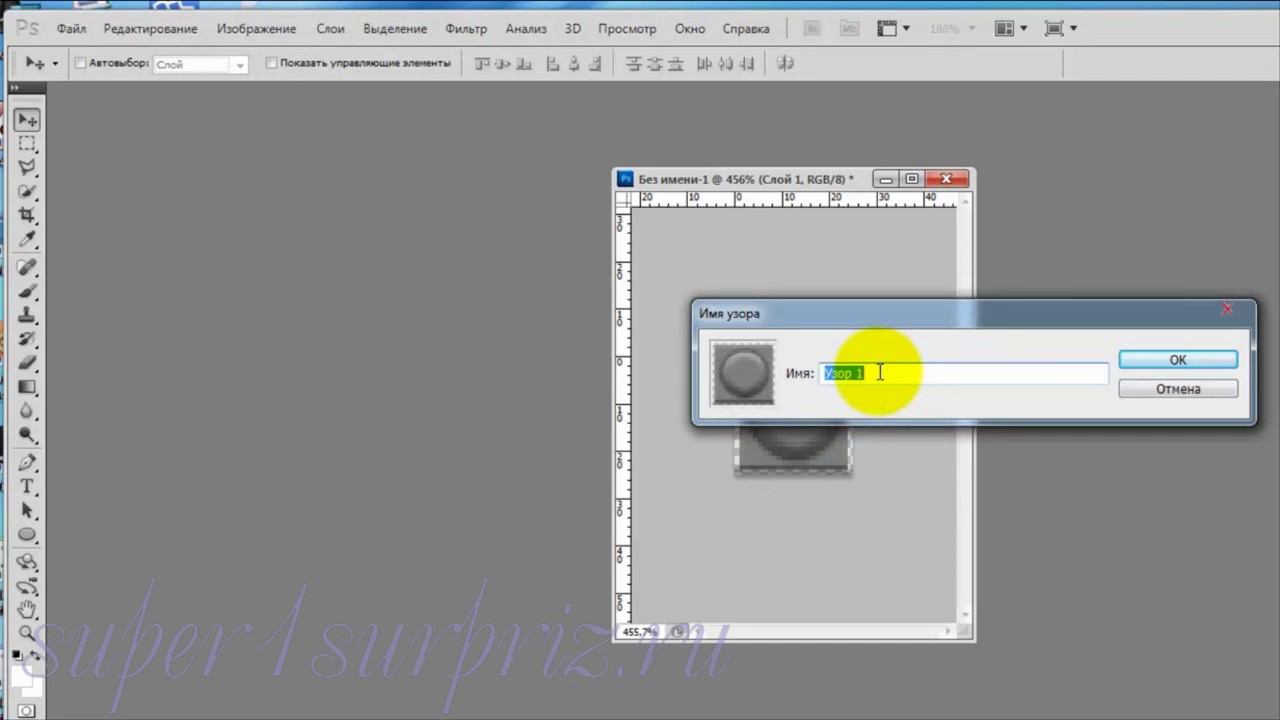
text(лего 25)
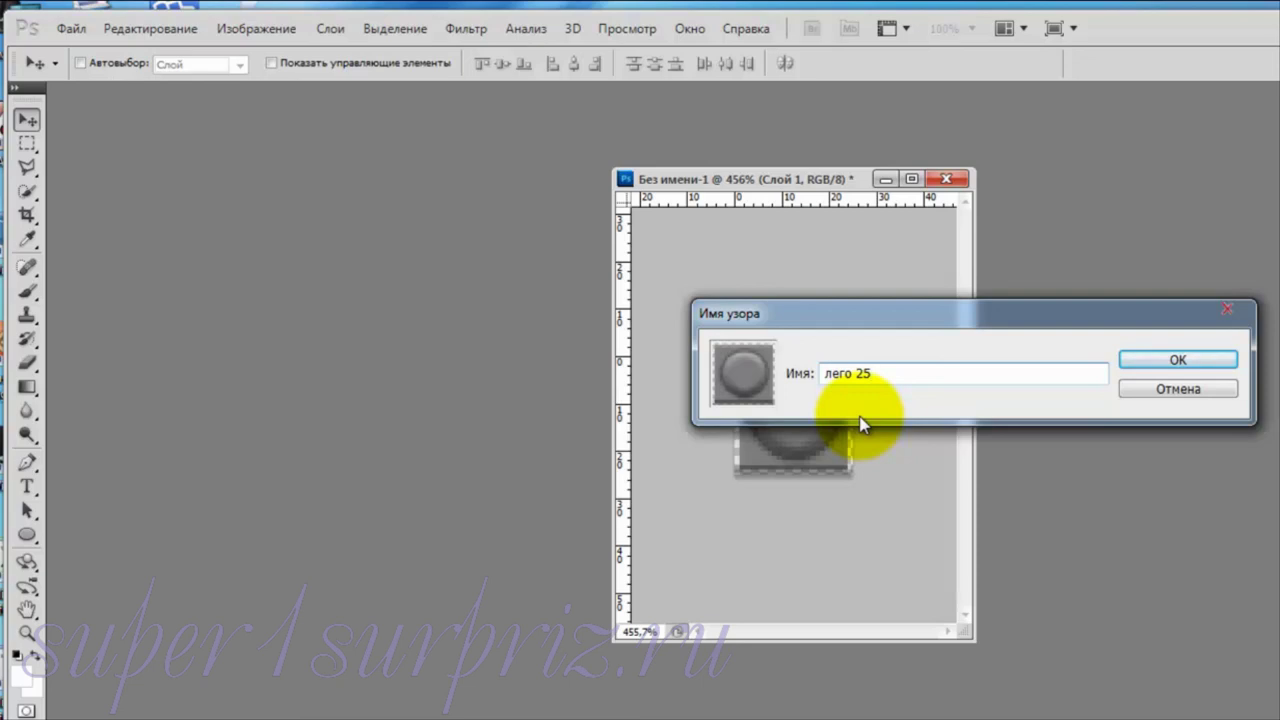
click(1216, 362)
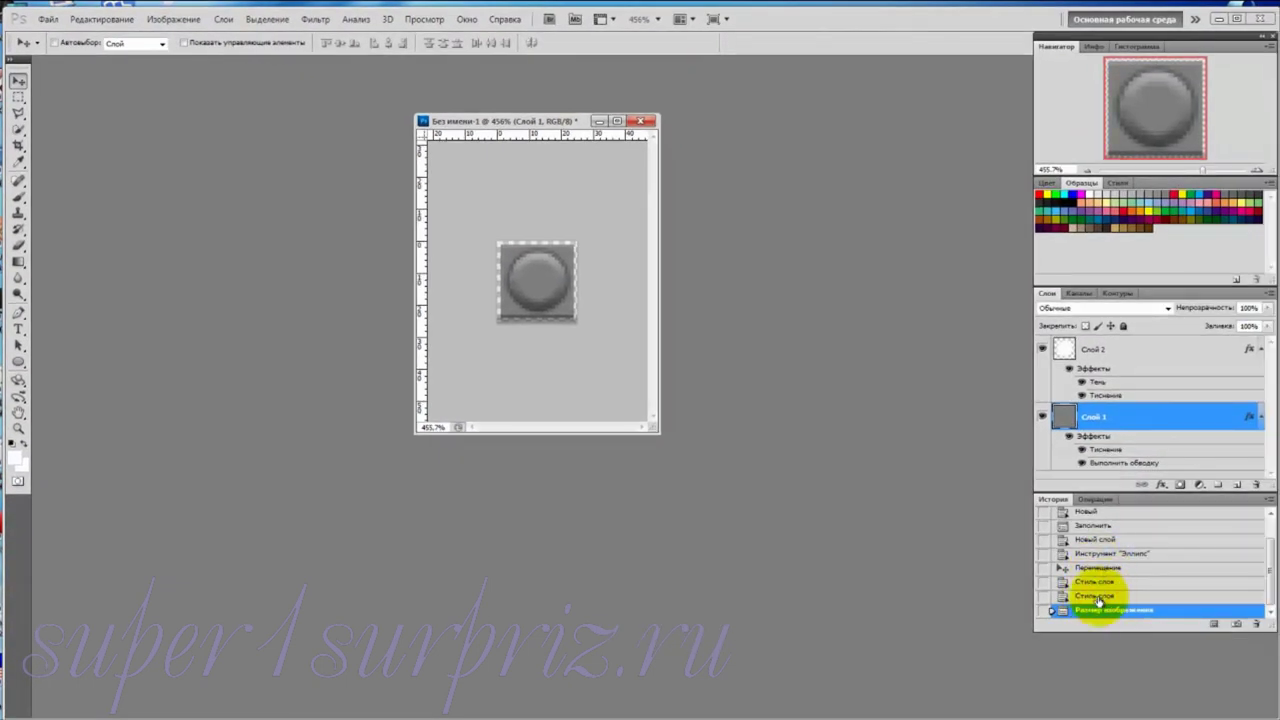
Step: Revert the tile to the history state before the resize and define it as a pattern named "лего 50"
click(1096, 596)
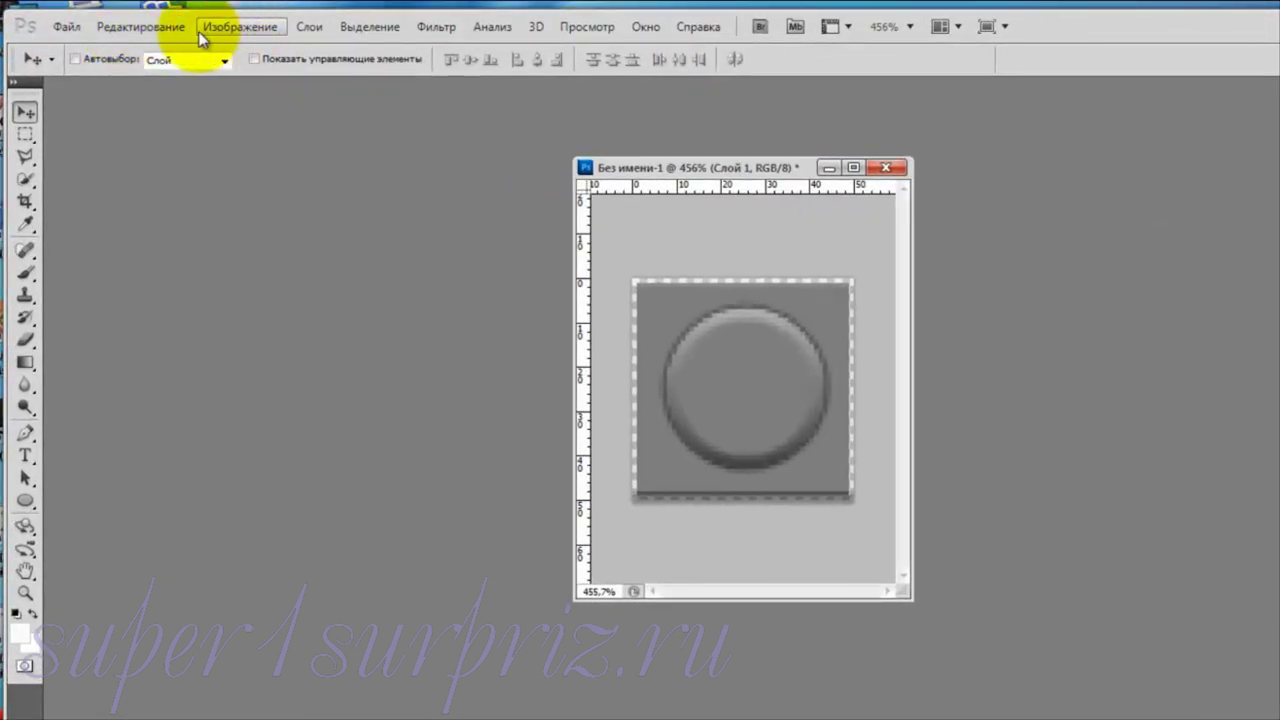
click(130, 30)
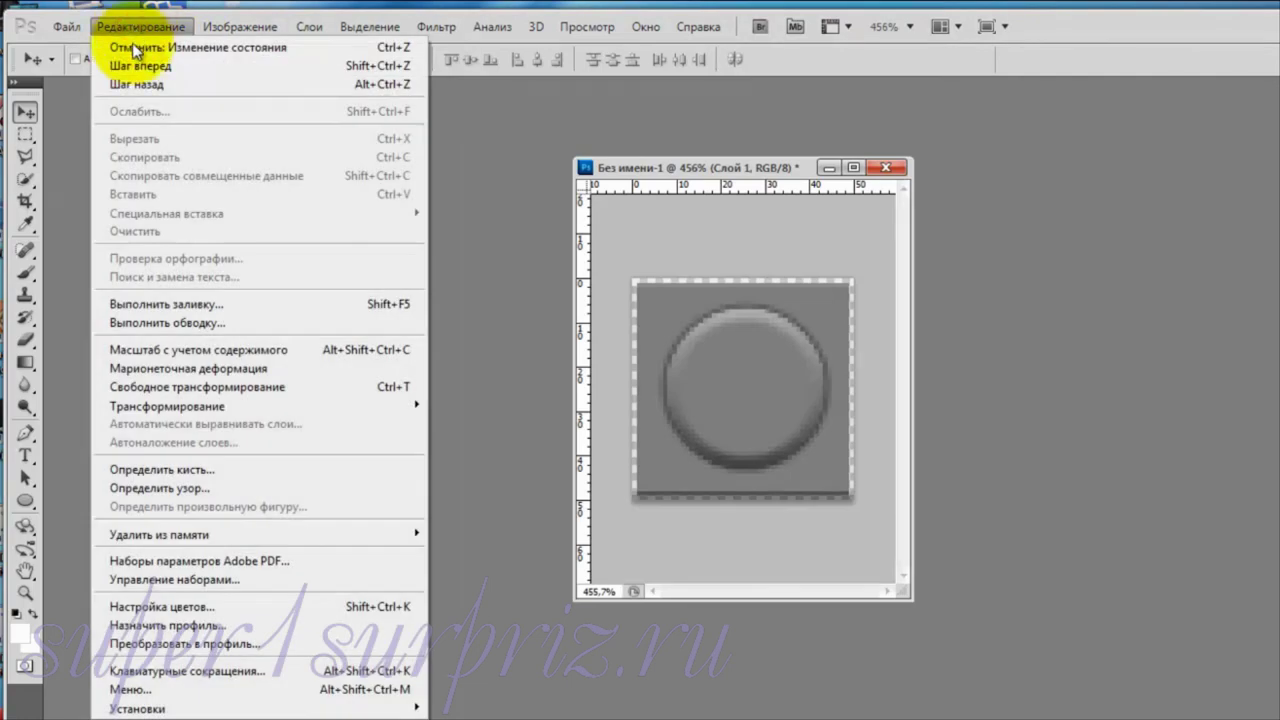
click(147, 487)
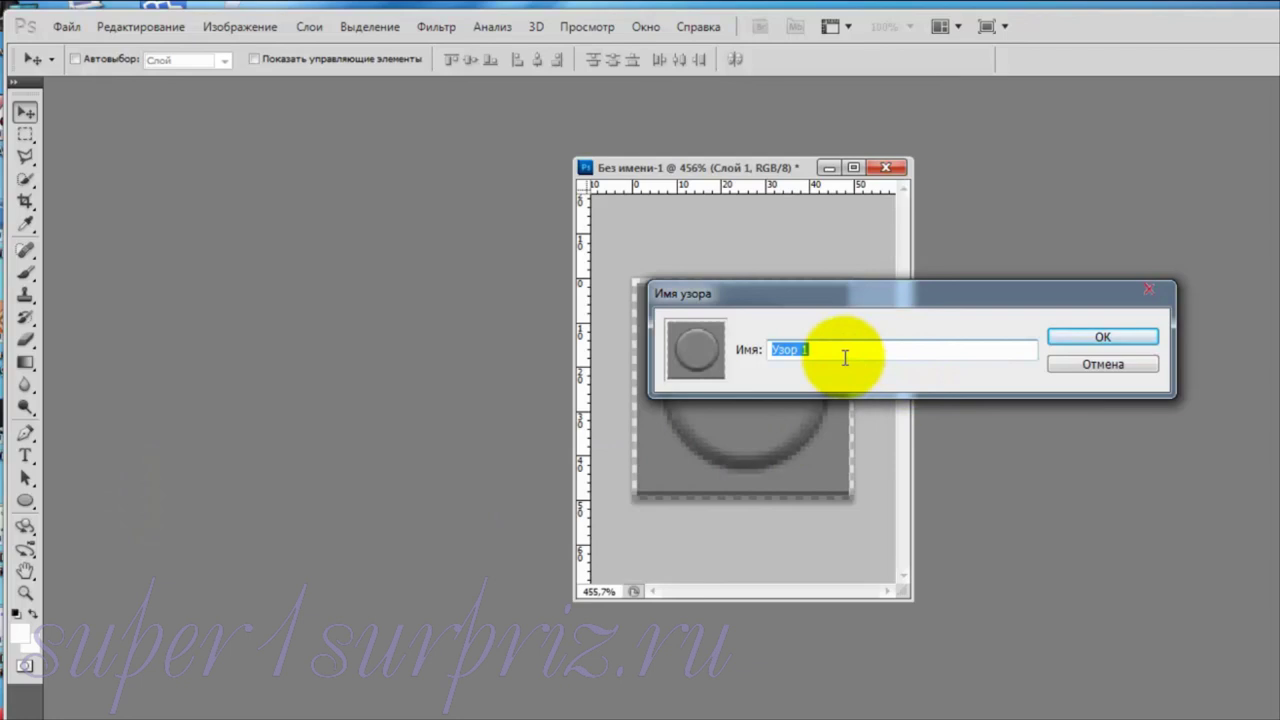
text(лего 50)
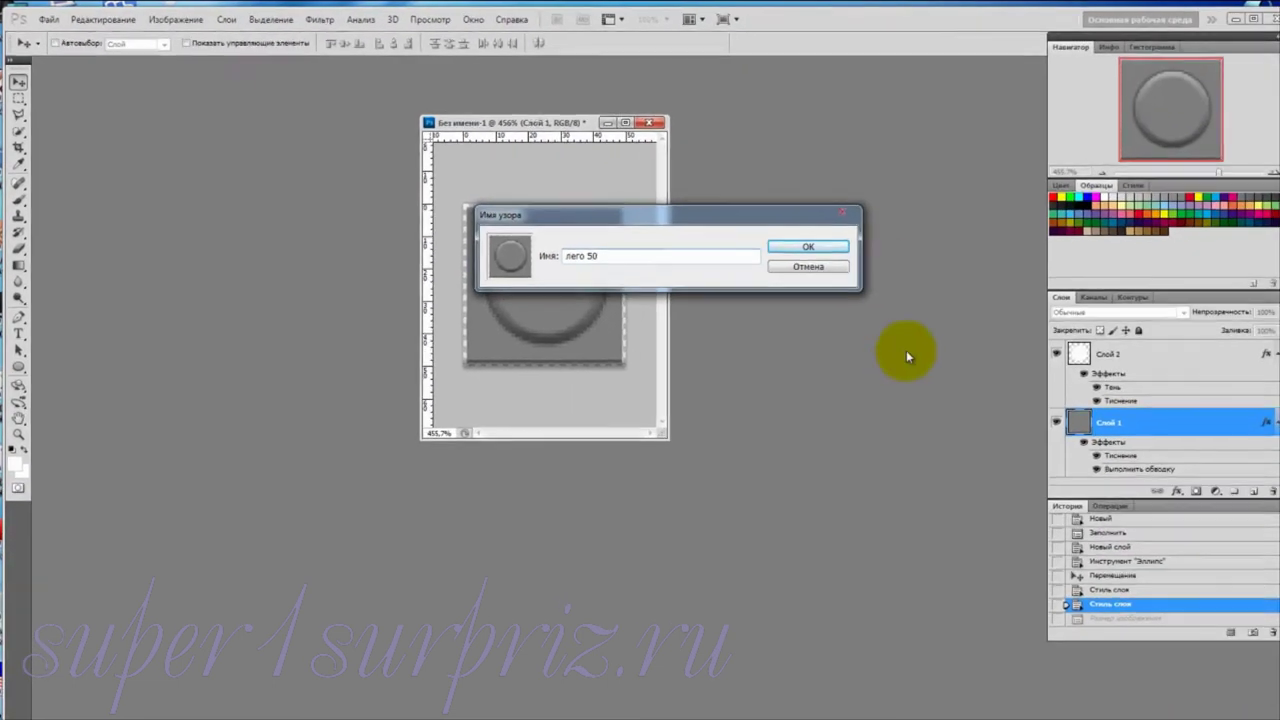
click(1146, 340)
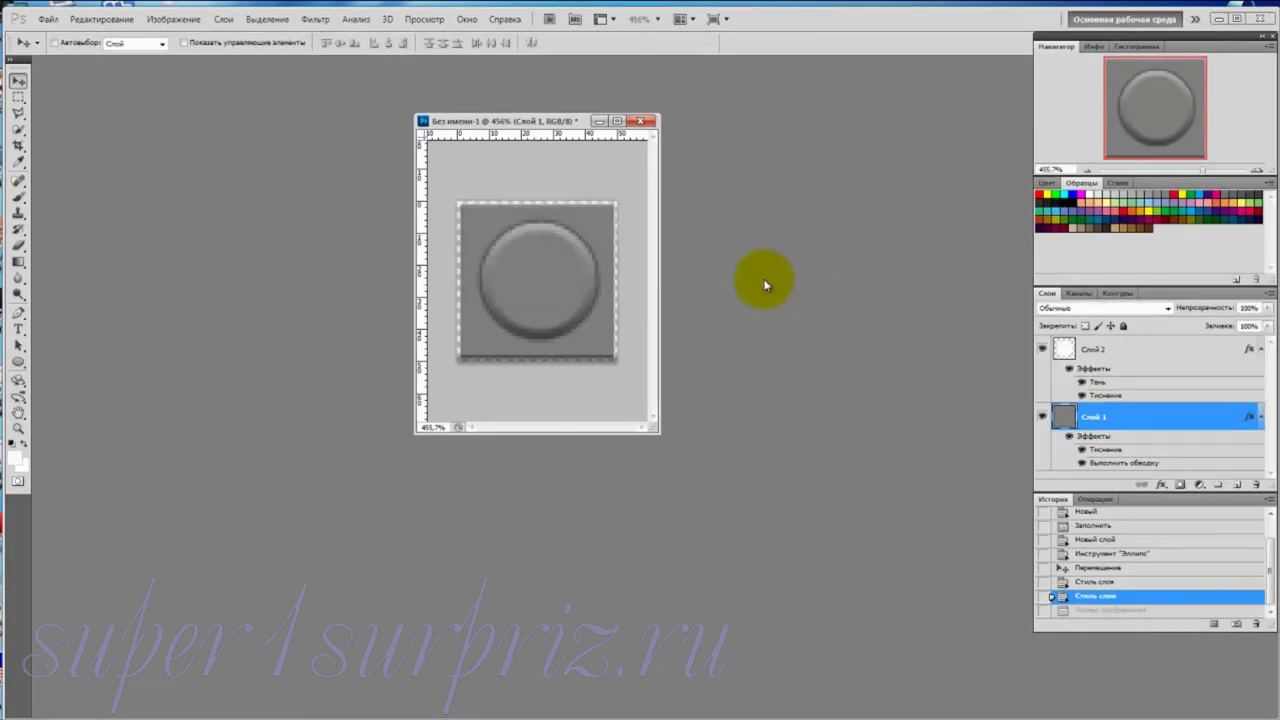
Step: Close the untitled stud tile document without saving its changes
drag(588, 125, 435, 117)
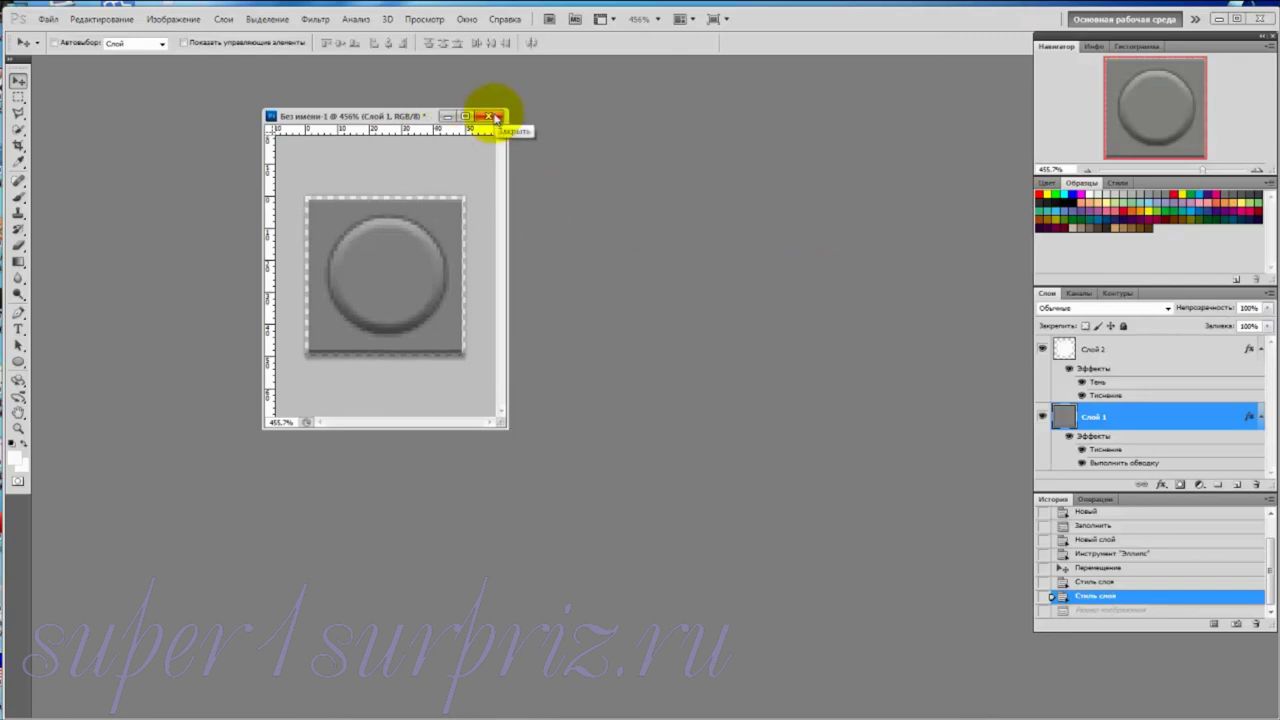
click(489, 117)
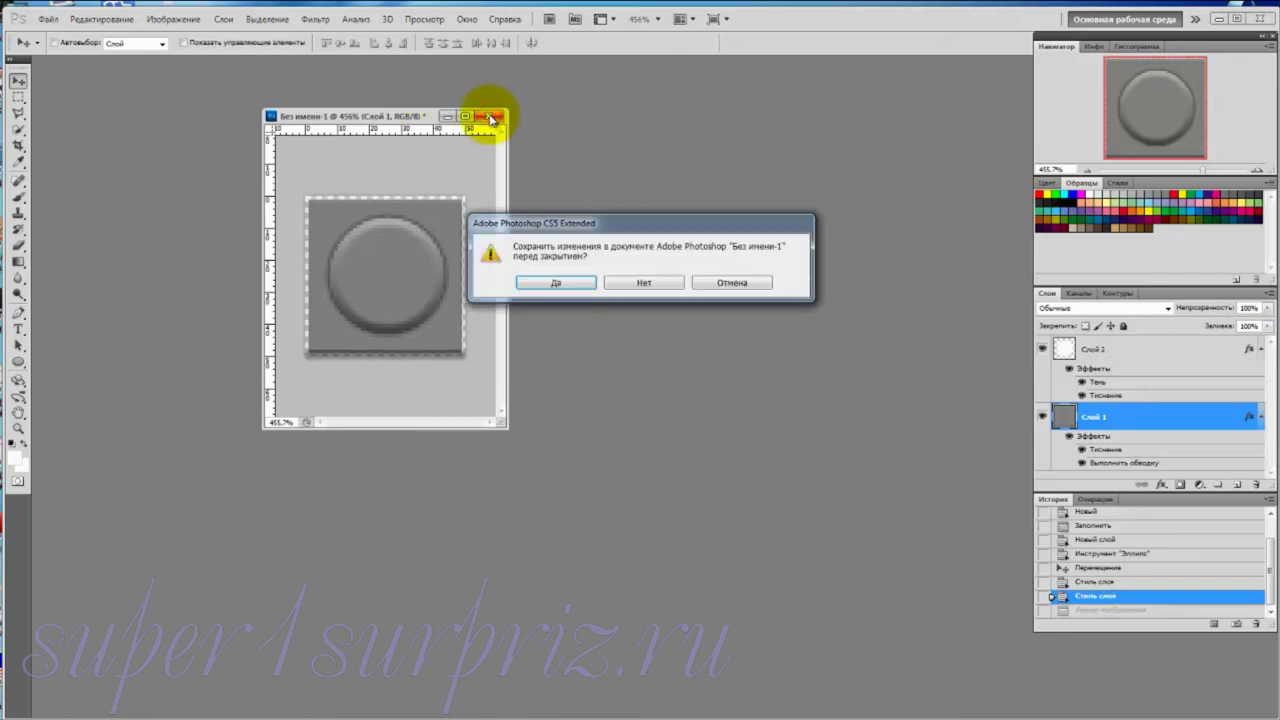
click(670, 282)
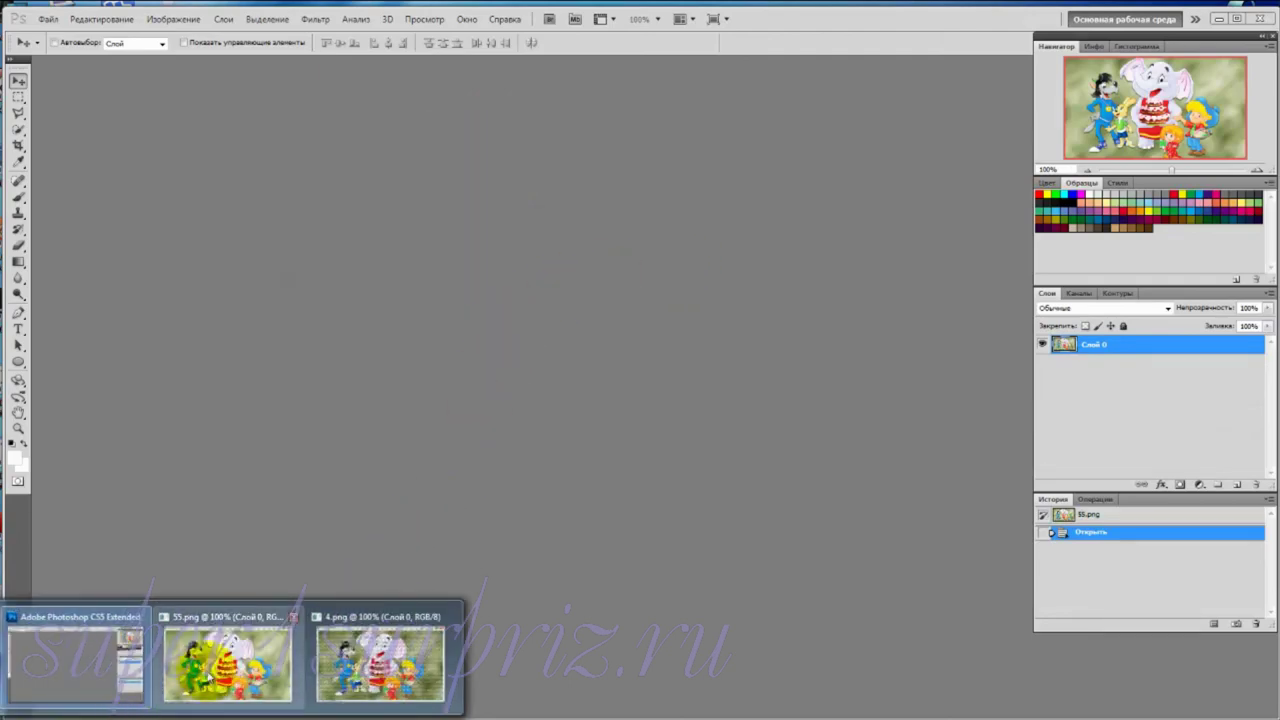
Step: Bring up the 55.png image and add a new empty layer above the picture
click(208, 675)
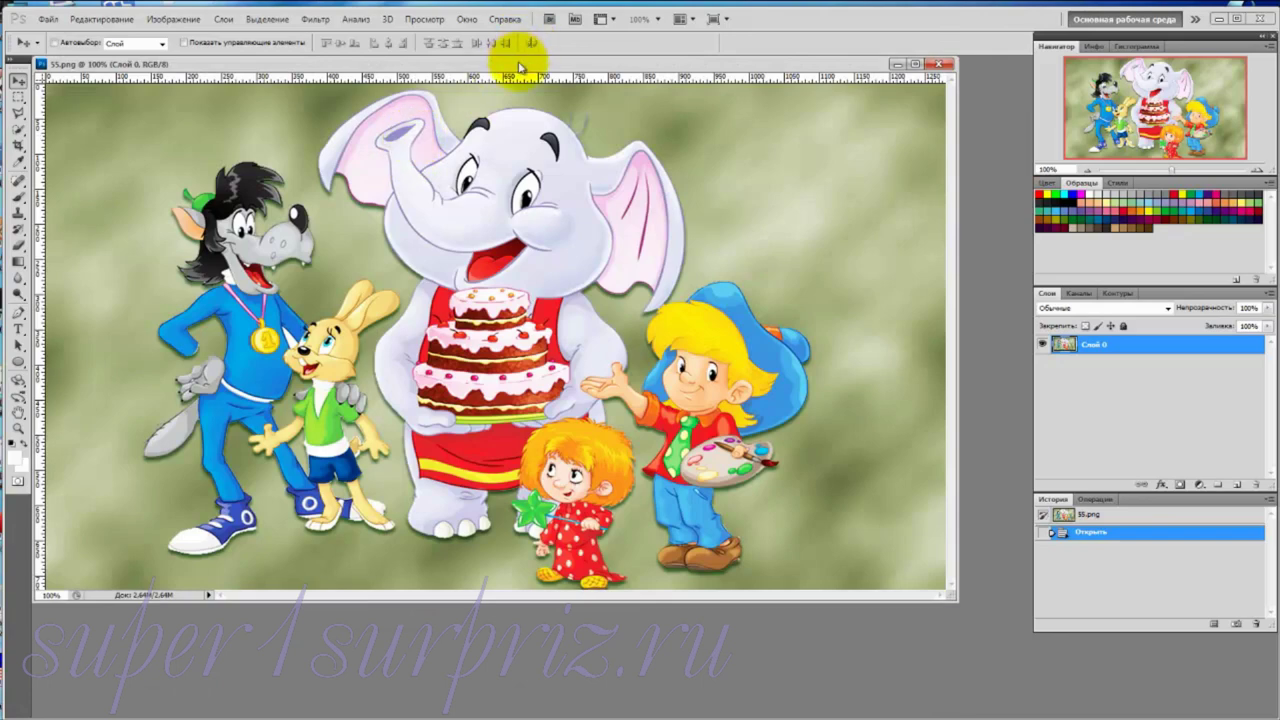
drag(518, 63, 543, 82)
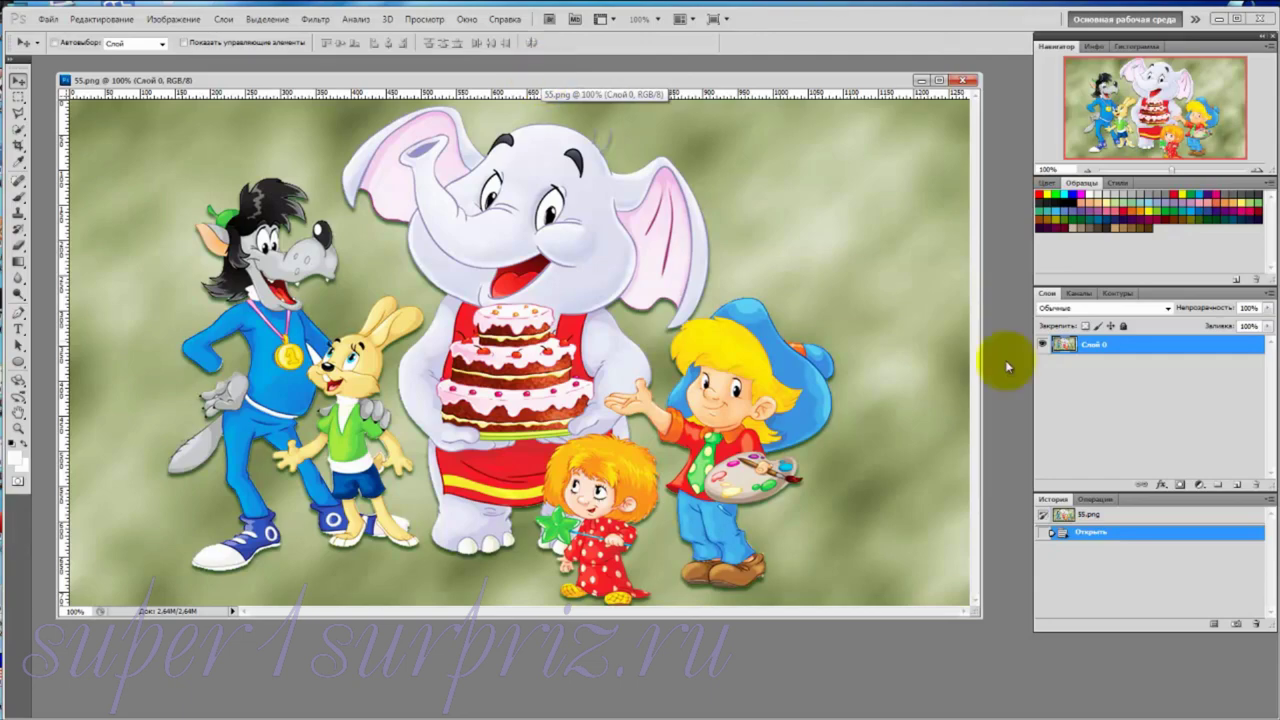
click(1240, 487)
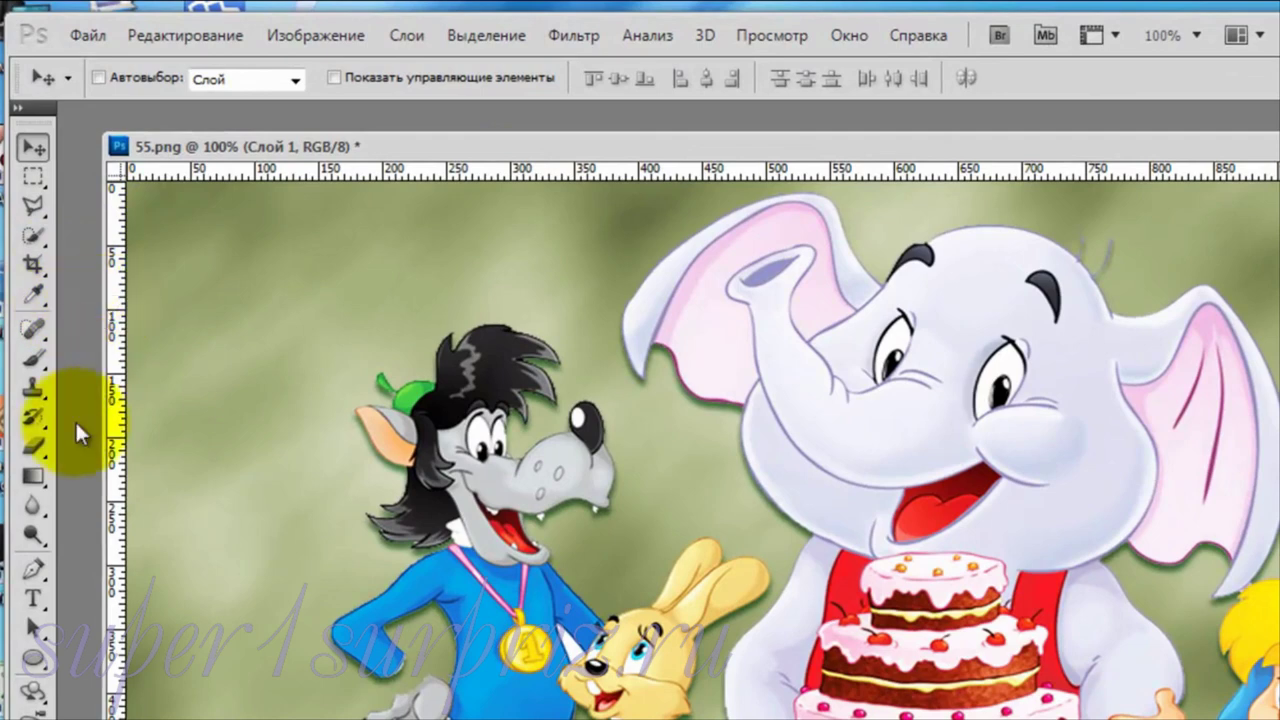
Step: Set the Paint Bucket tool to pattern fill (Регулярный) with the 50×50 pixel "лего 50" pattern
click(45, 482)
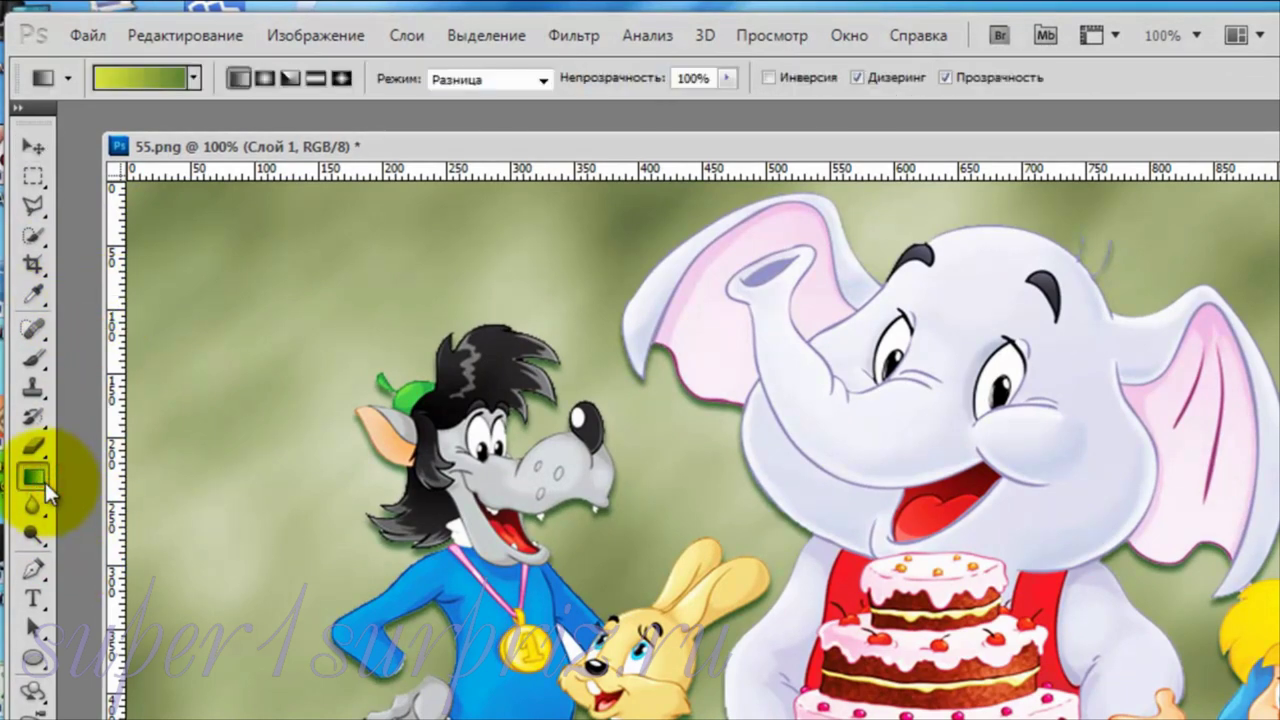
drag(45, 483, 113, 502)
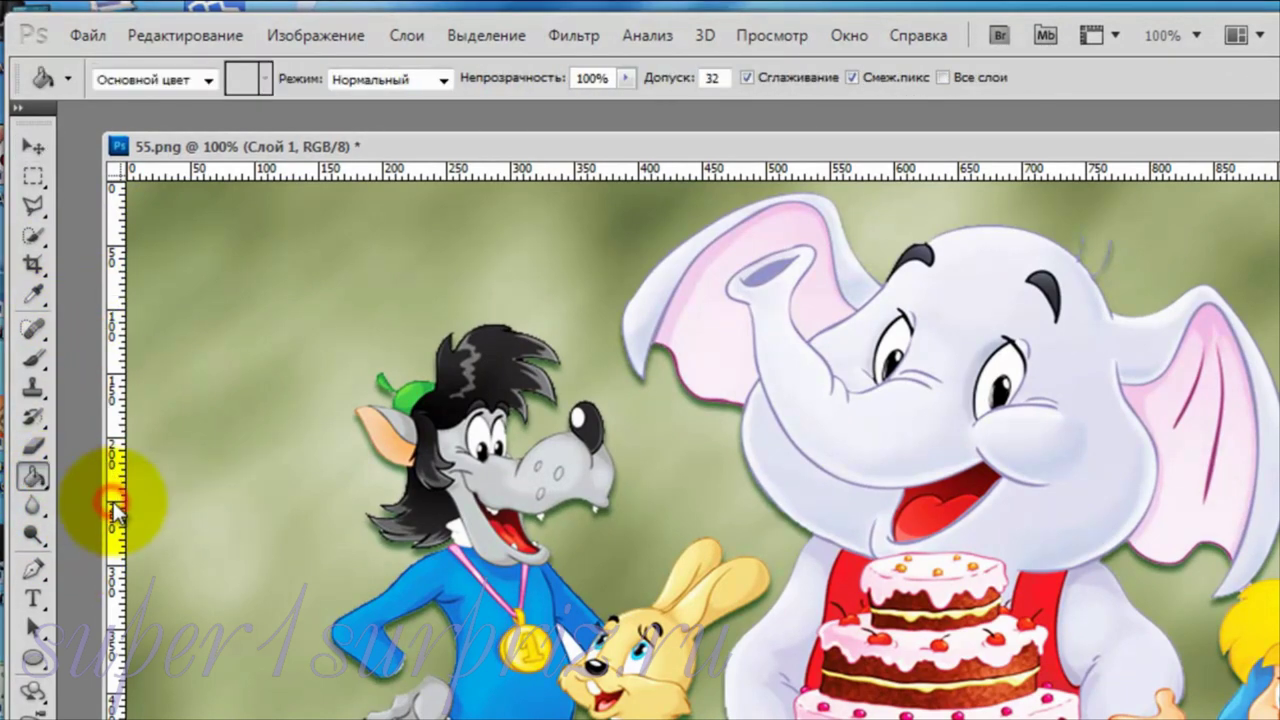
click(208, 79)
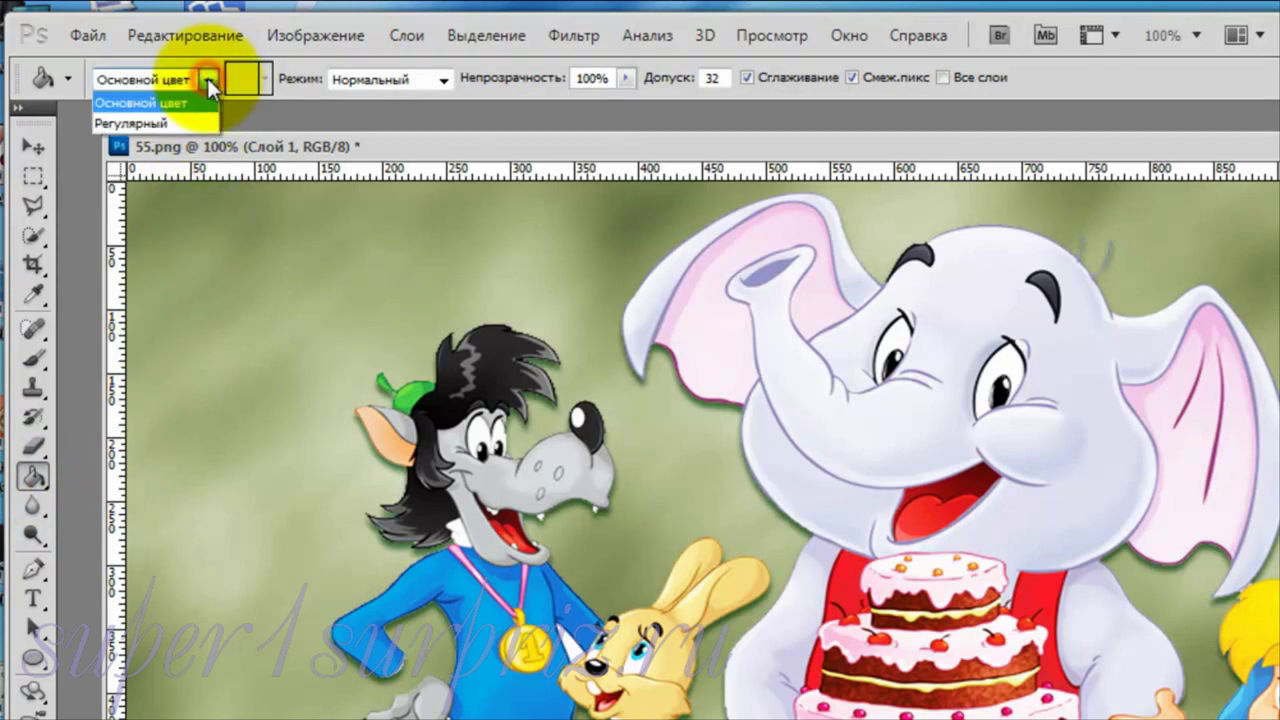
click(133, 122)
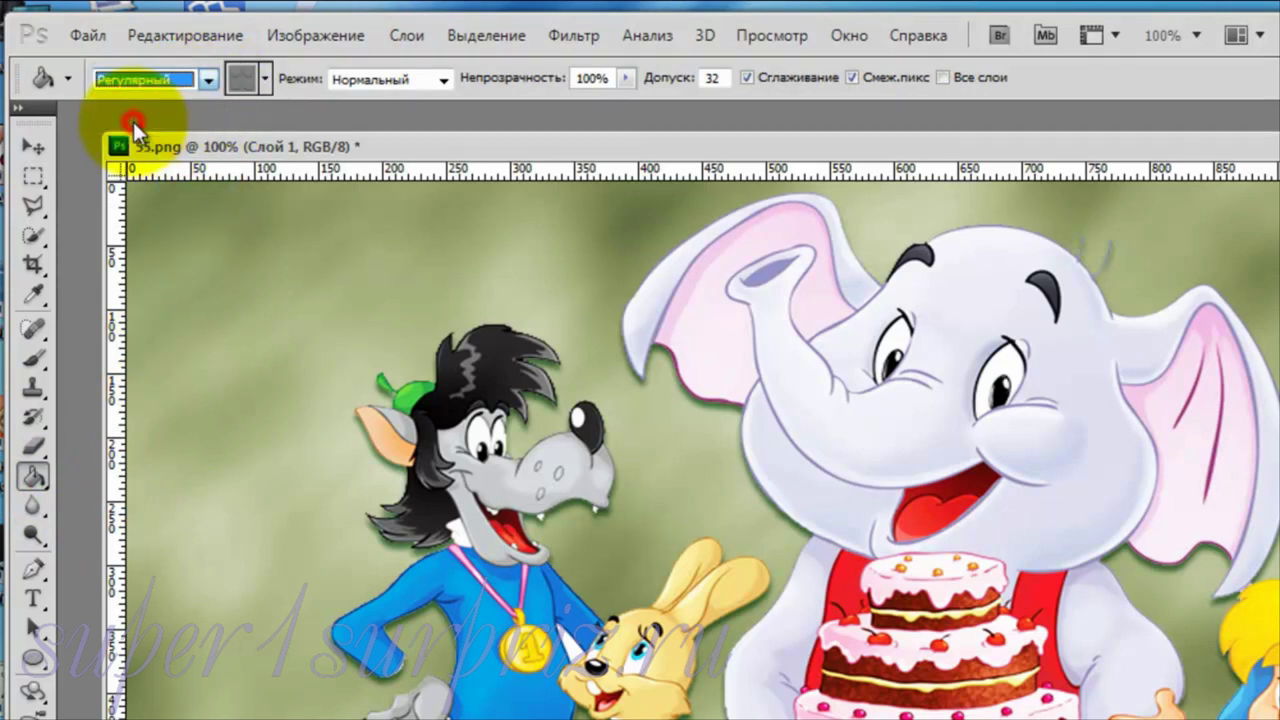
click(265, 79)
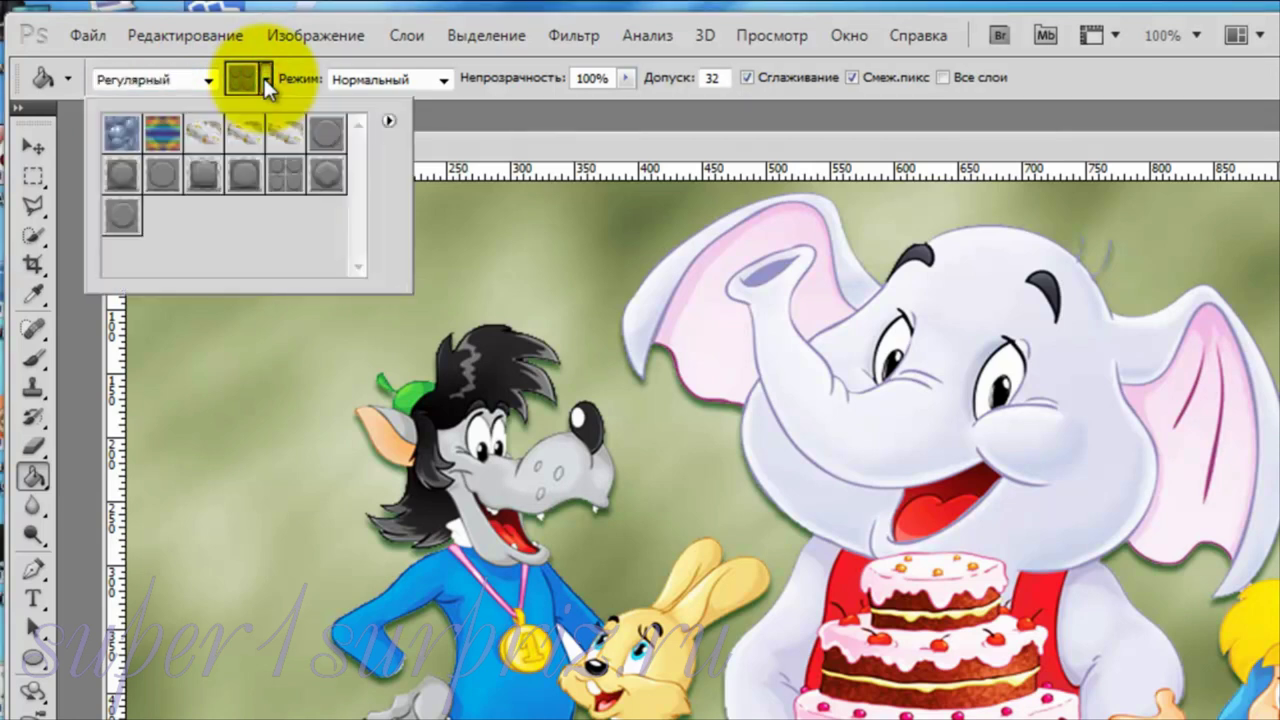
click(123, 226)
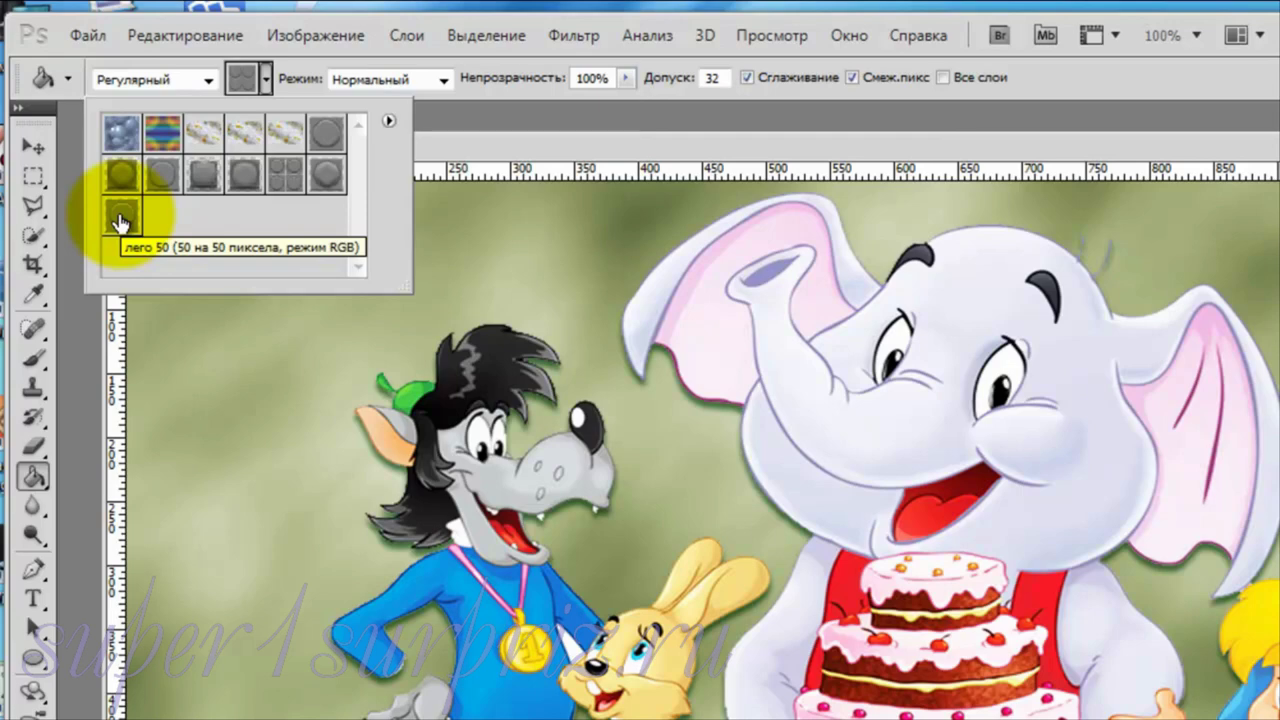
click(120, 222)
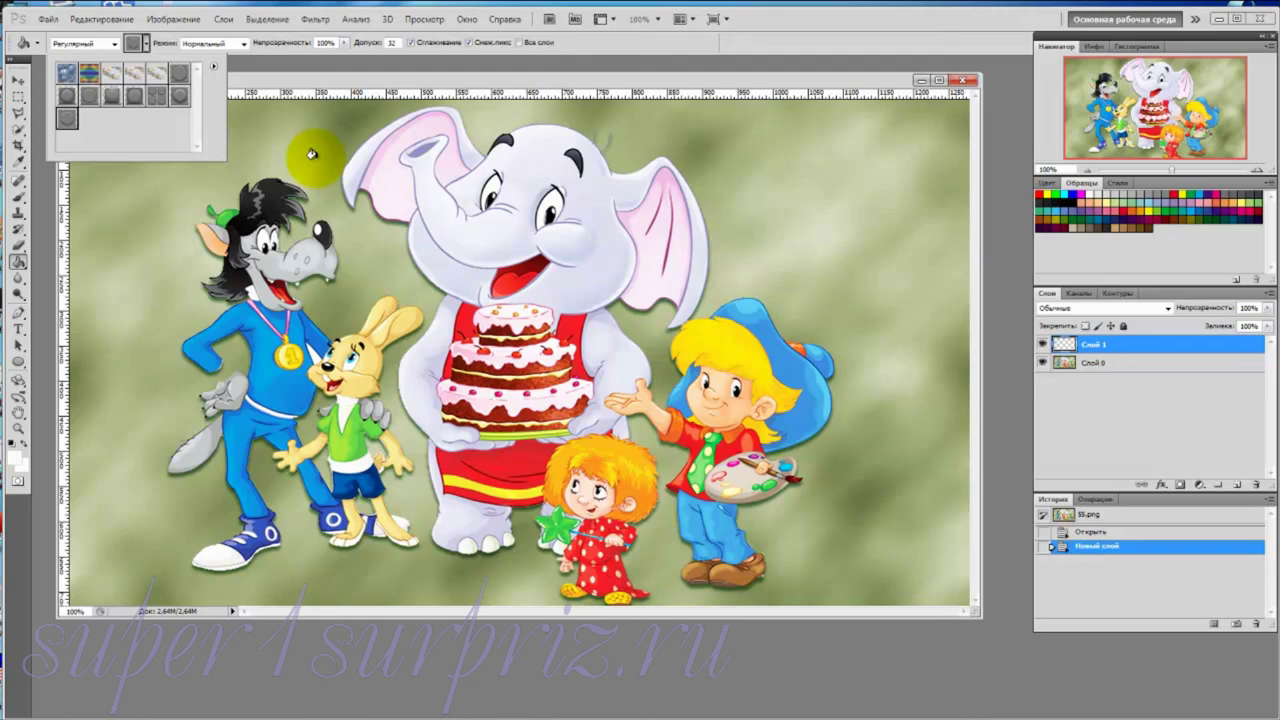
Step: Fill the new layer with the stud pattern and set its blending mode to Linear Light (Линейный свет)
click(315, 159)
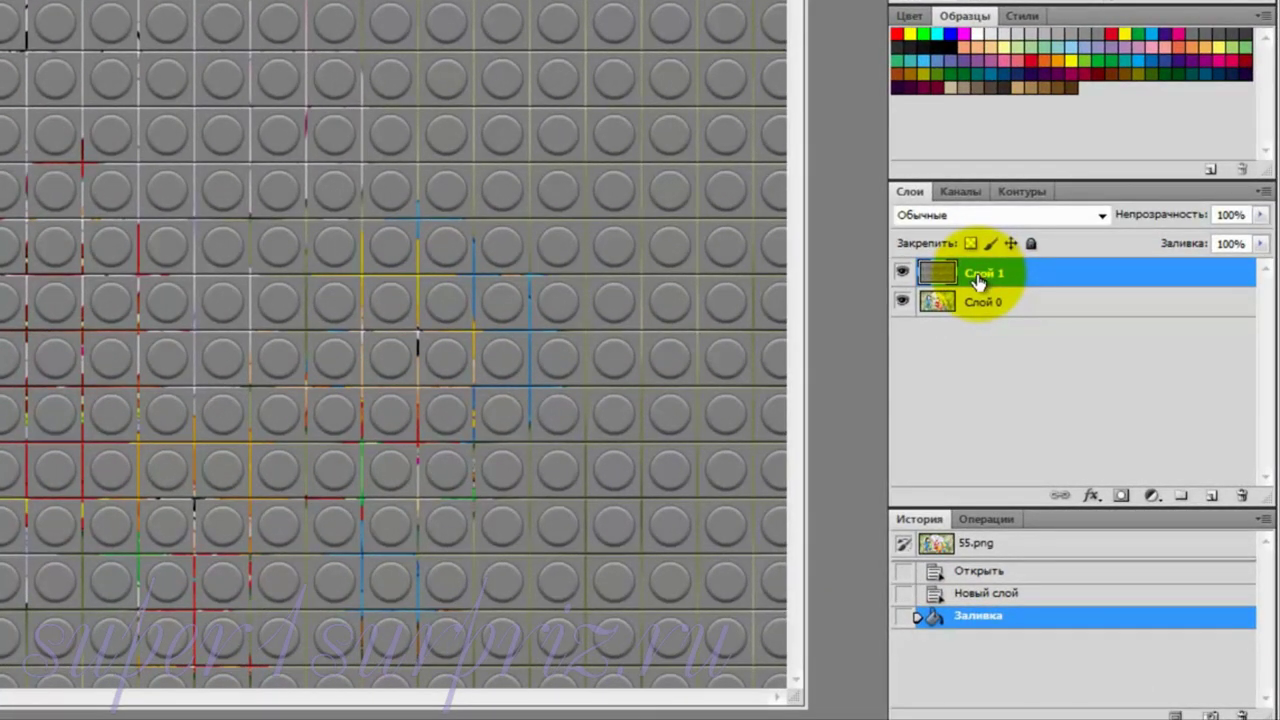
click(1102, 218)
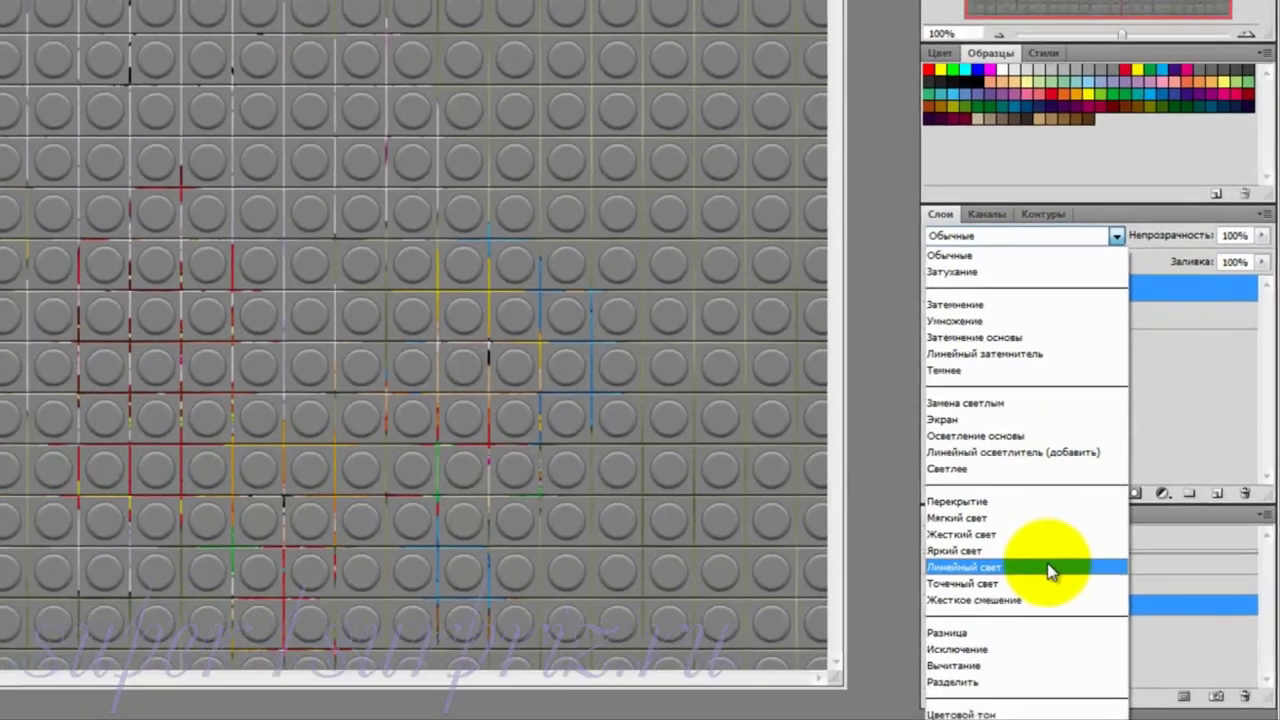
click(1028, 577)
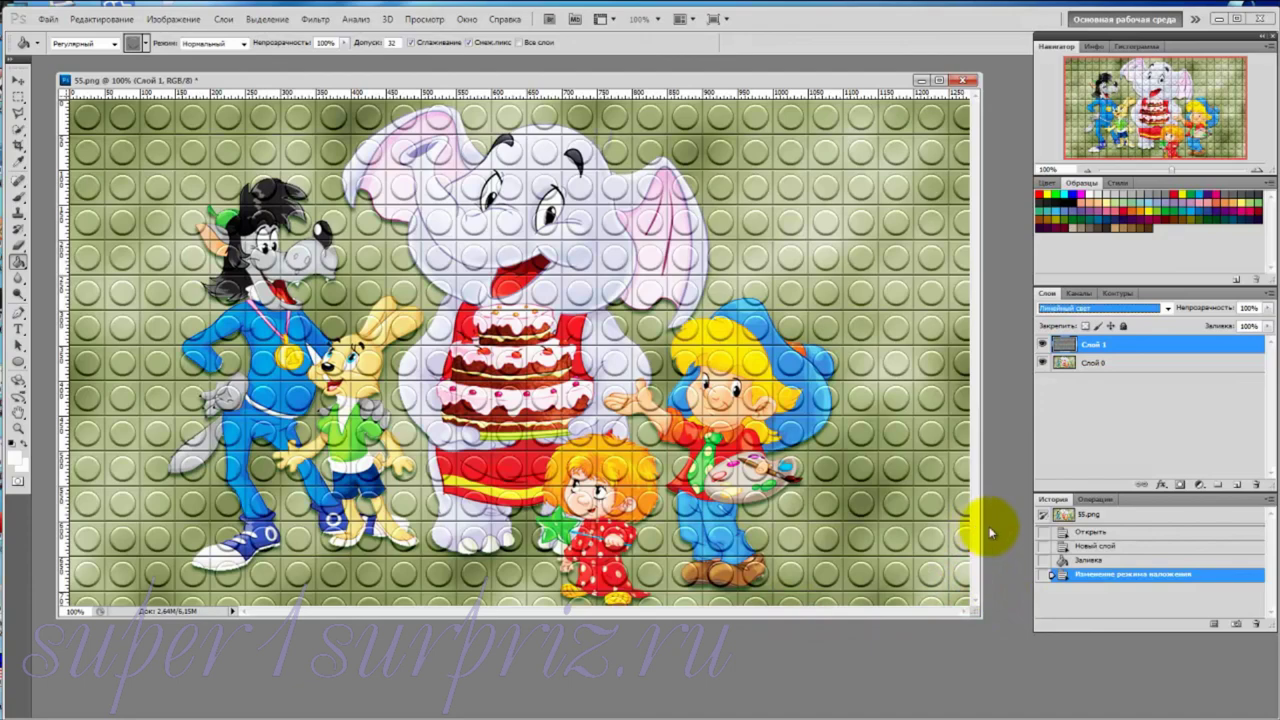
Step: Scale the stud pattern layer to about 102.3% width and 102.9% height, extending it past the picture's right and bottom edges
click(95, 20)
mouse_move(100, 293)
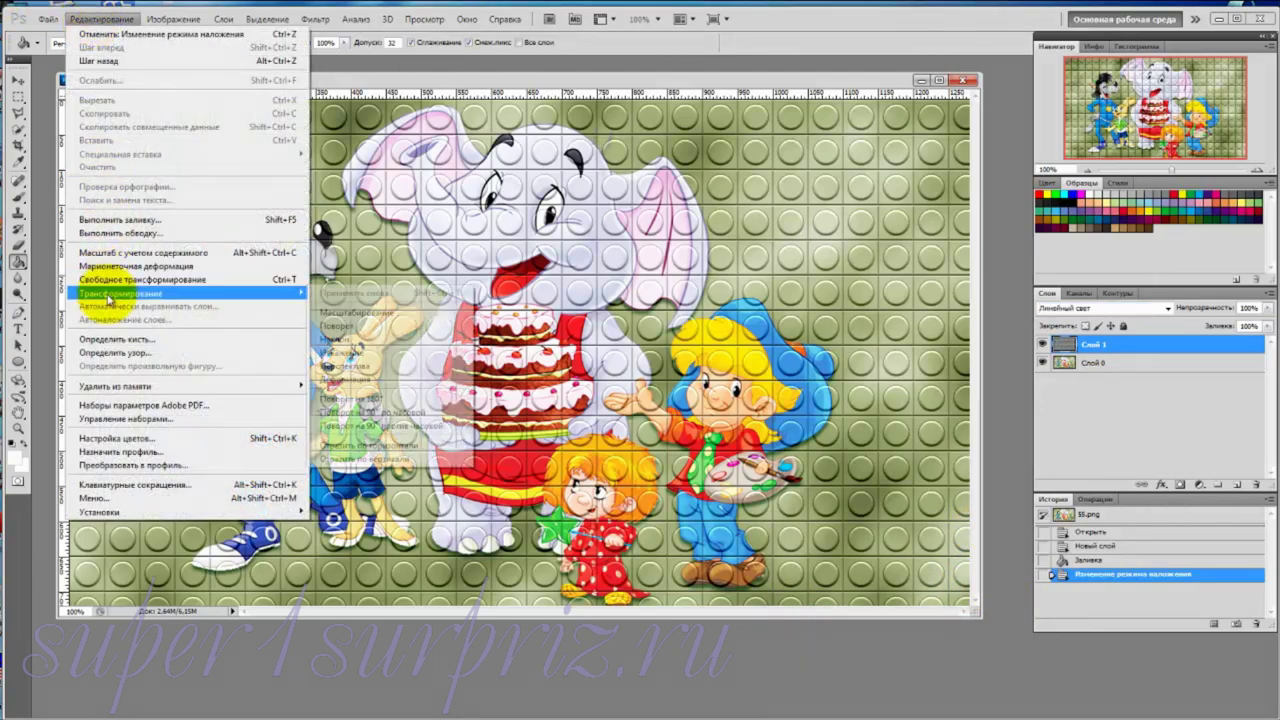
click(360, 313)
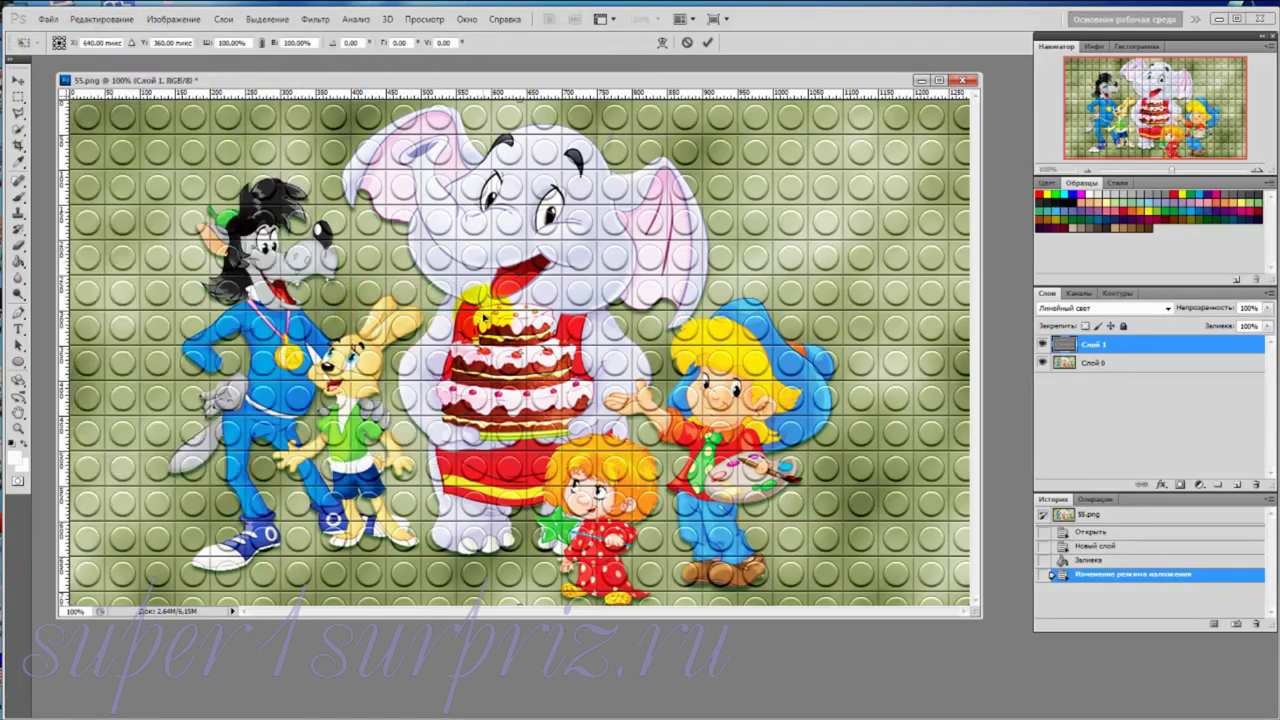
key(ctrl+0)
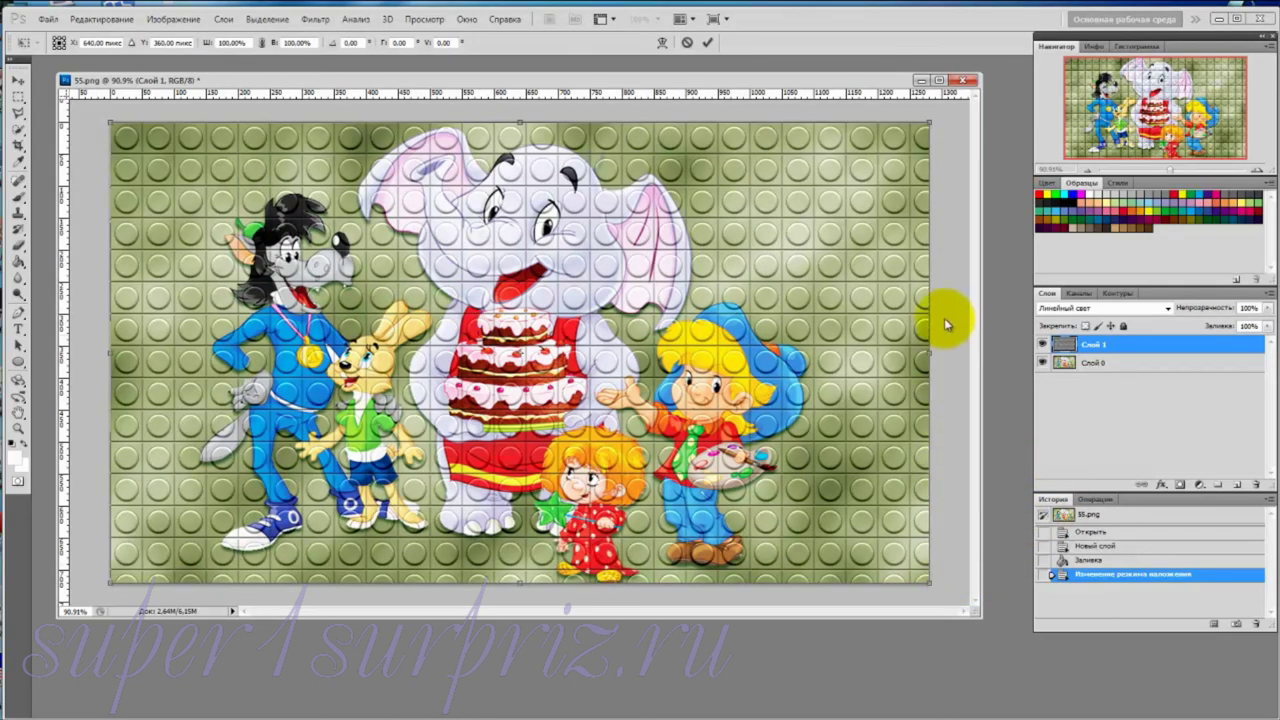
drag(930, 352, 948, 352)
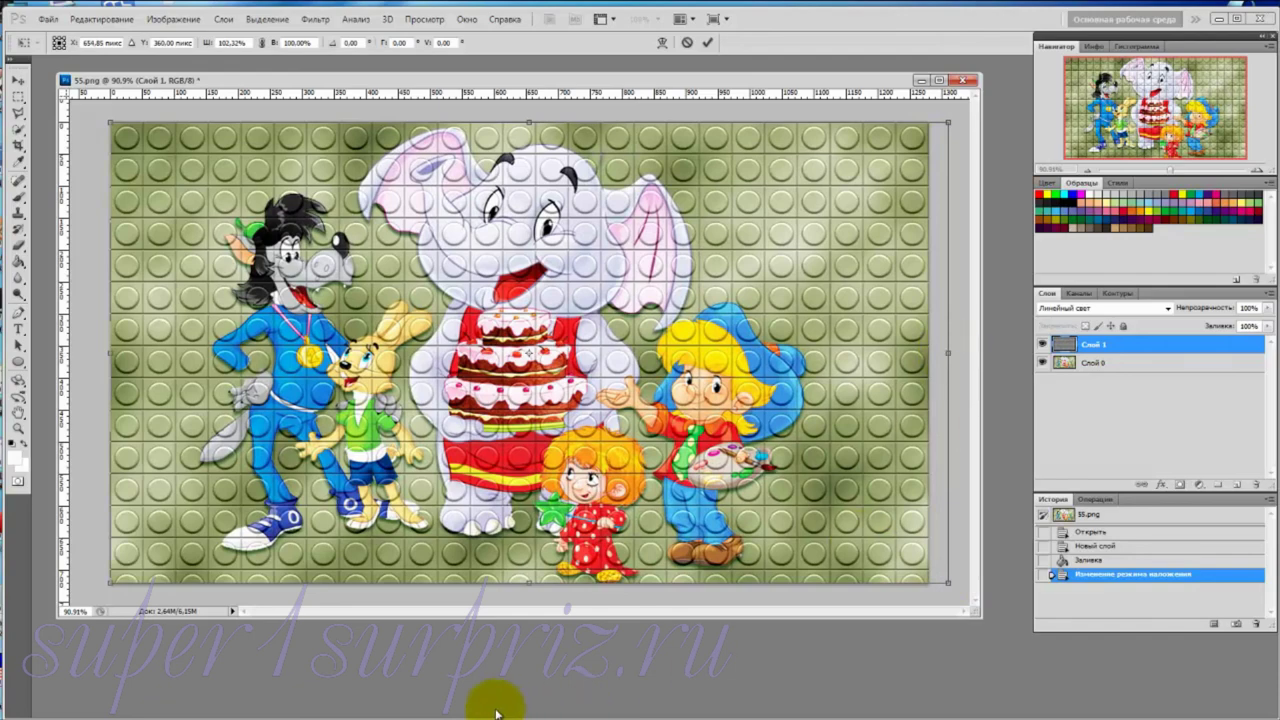
drag(527, 582, 527, 596)
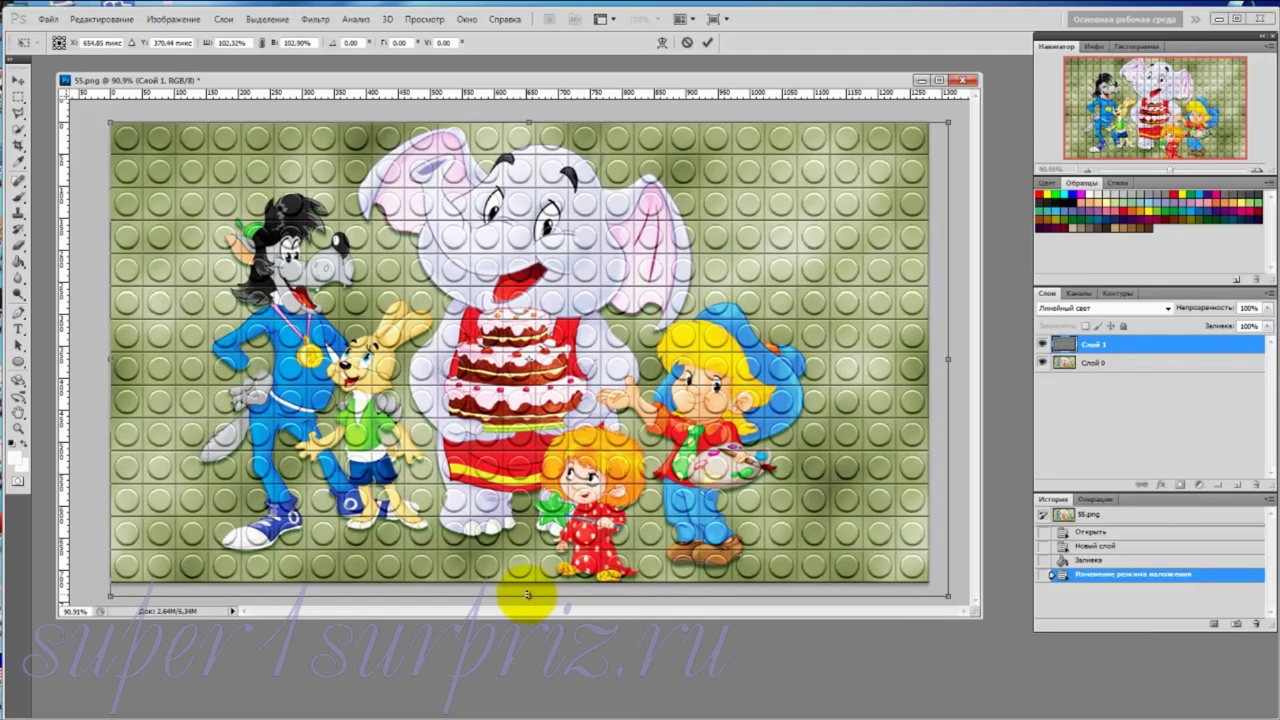
key(Return)
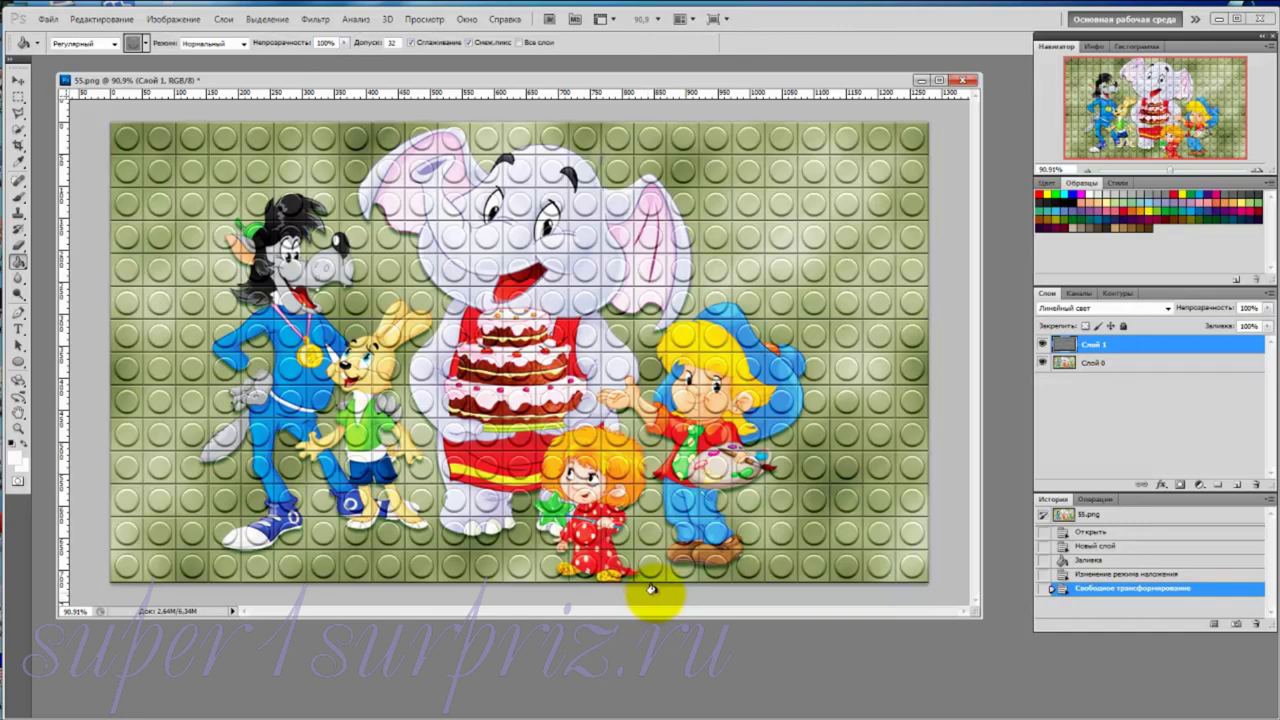
Step: Hide the large-stud layer Слой 1 and add a new empty layer above it
click(1044, 344)
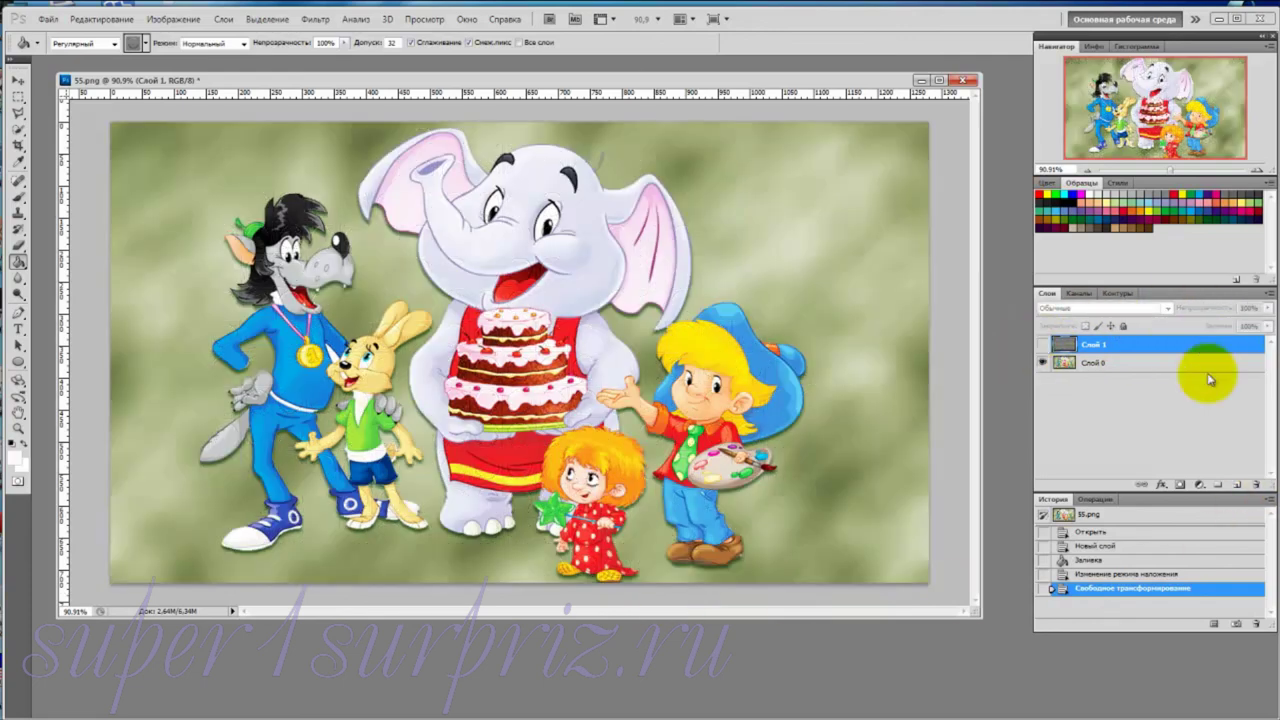
click(1237, 485)
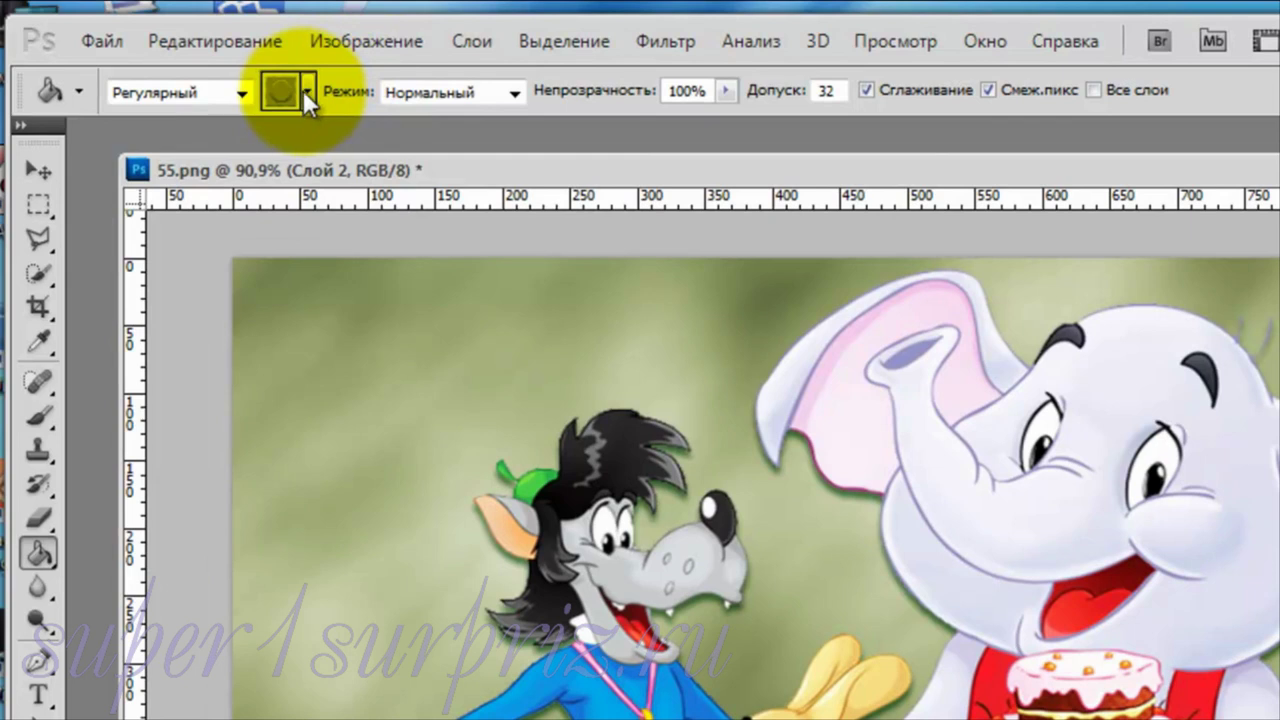
Step: Fill the new layer with the small "лего 25" stud pattern and set its blending mode to Linear Light (Линейный свет)
click(312, 90)
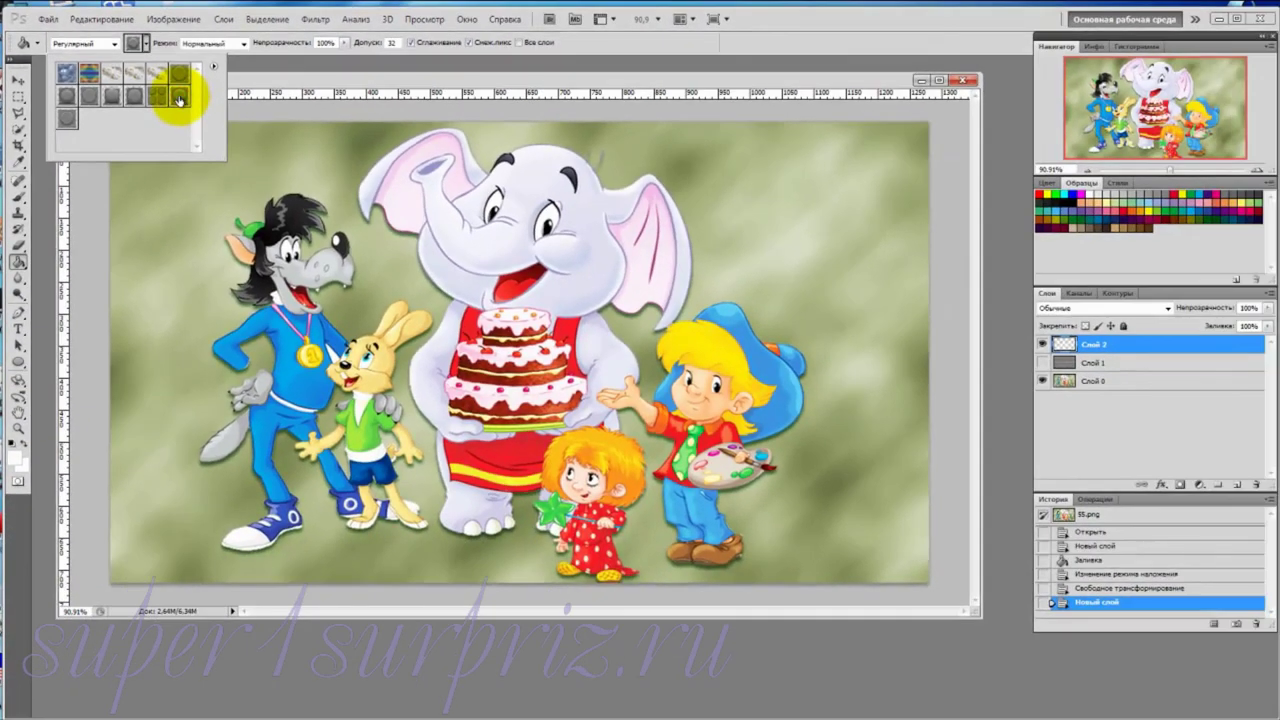
click(179, 99)
click(260, 183)
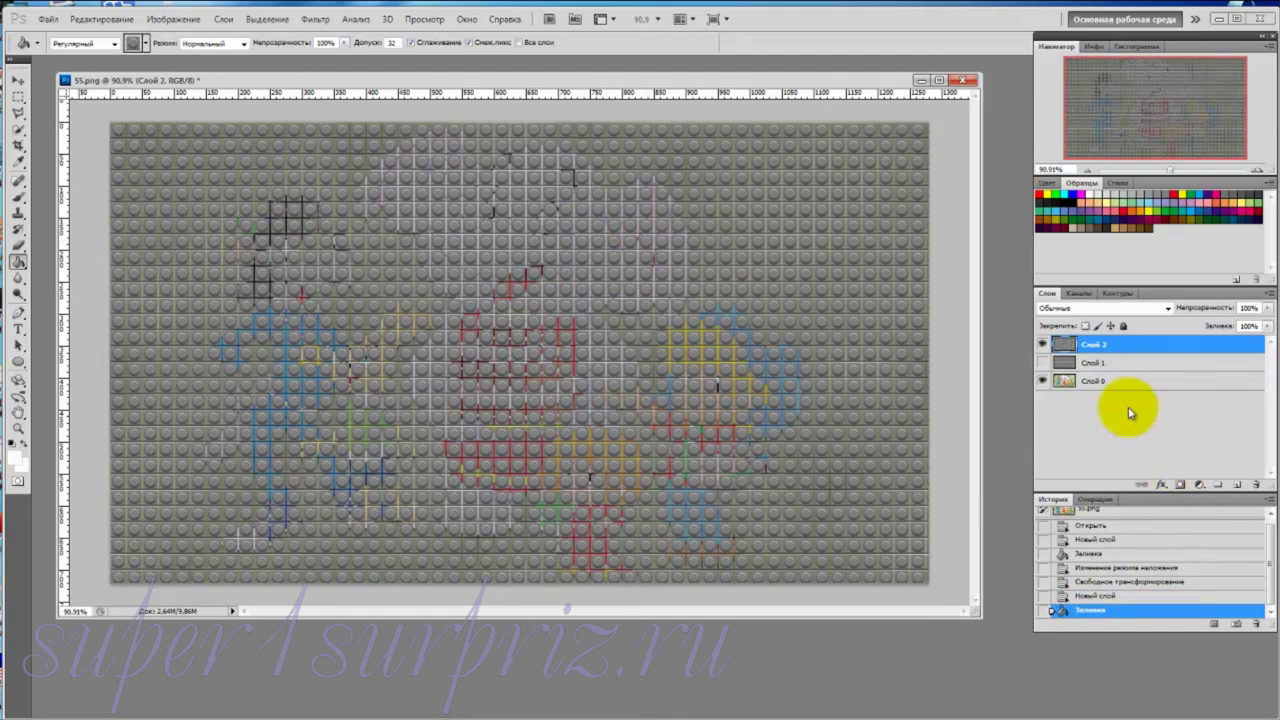
click(1168, 309)
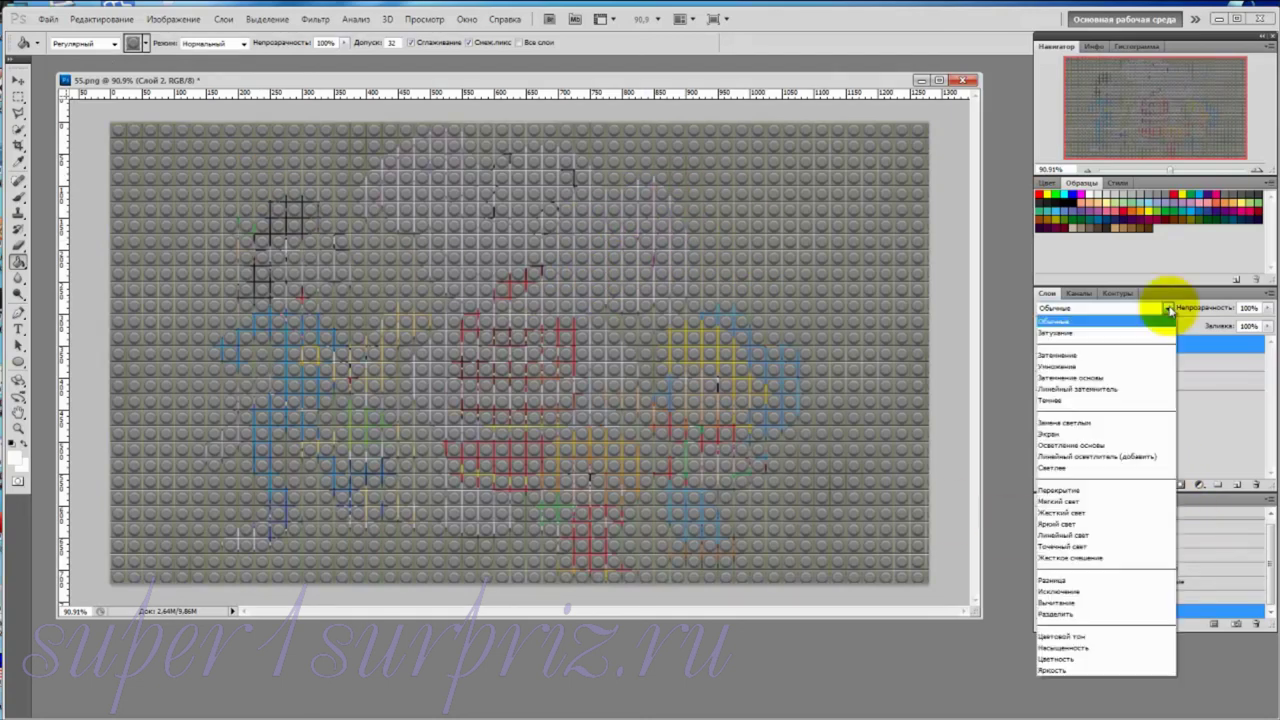
click(1122, 537)
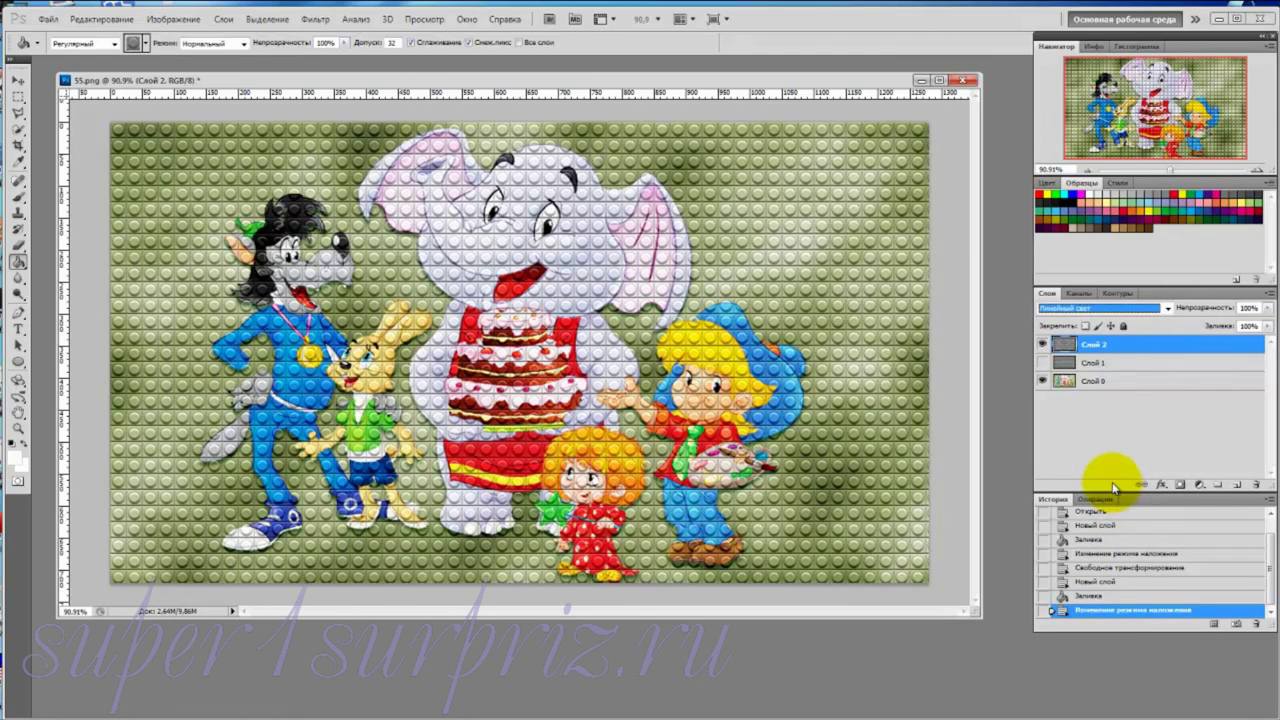
Step: Scale the small-stud layer to about 100.3% width and 102.8% height, extending it past the picture's right and bottom edges
click(98, 20)
mouse_move(75, 292)
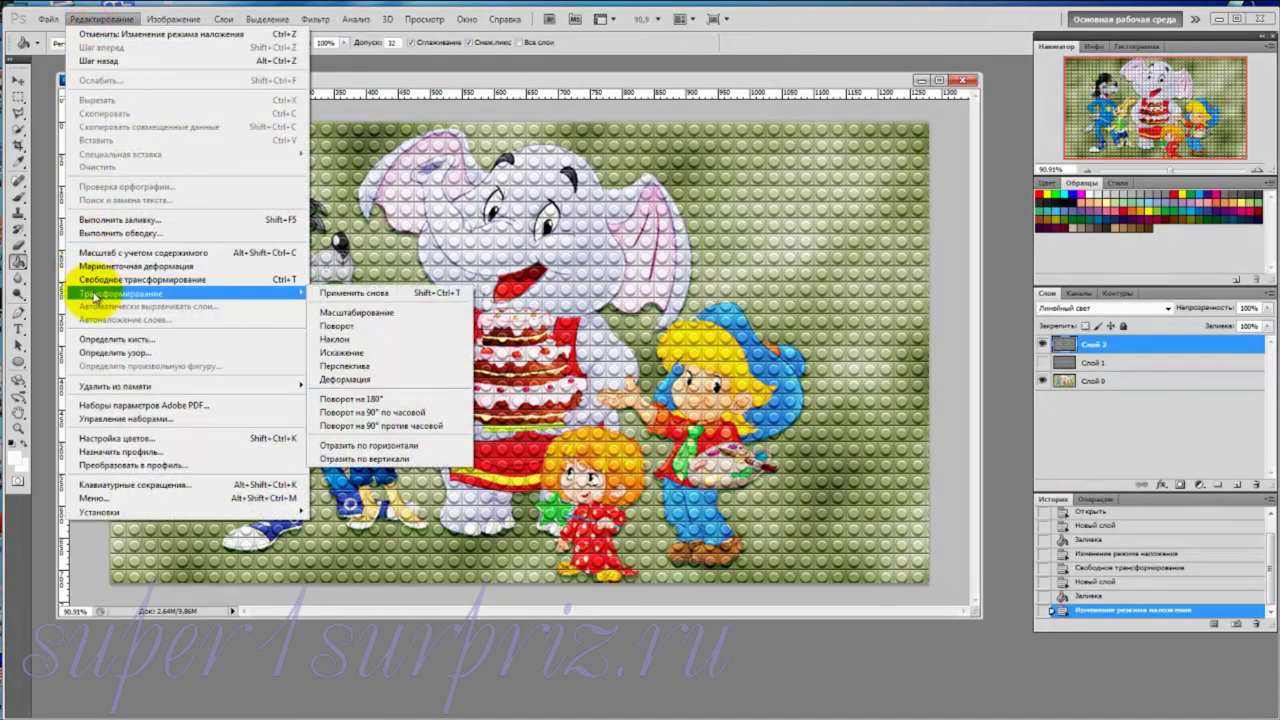
click(418, 313)
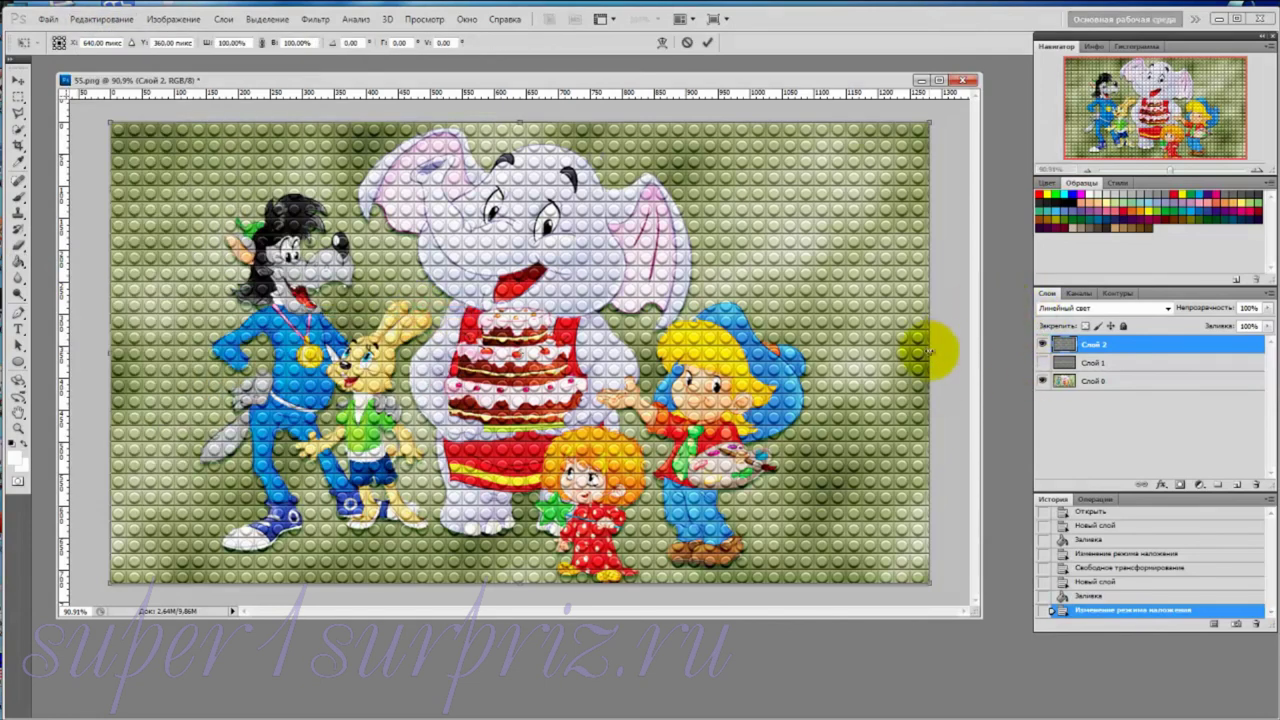
drag(929, 350, 930, 352)
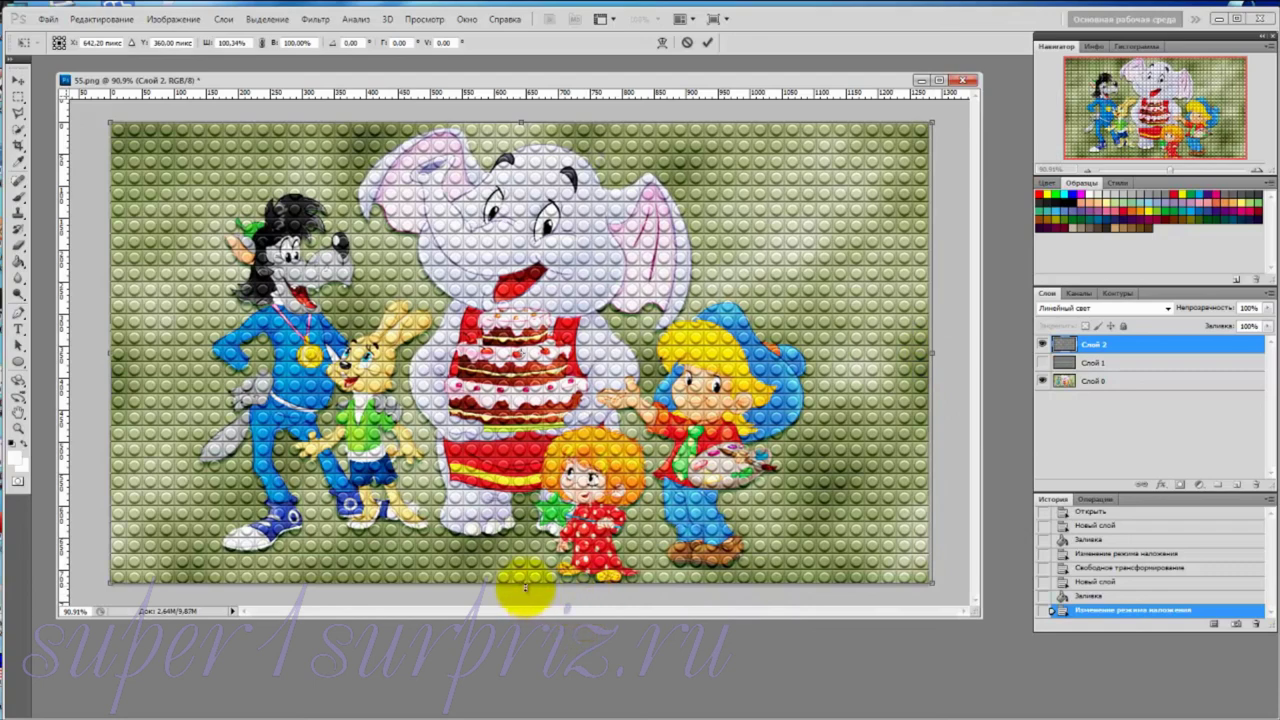
drag(520, 580, 521, 594)
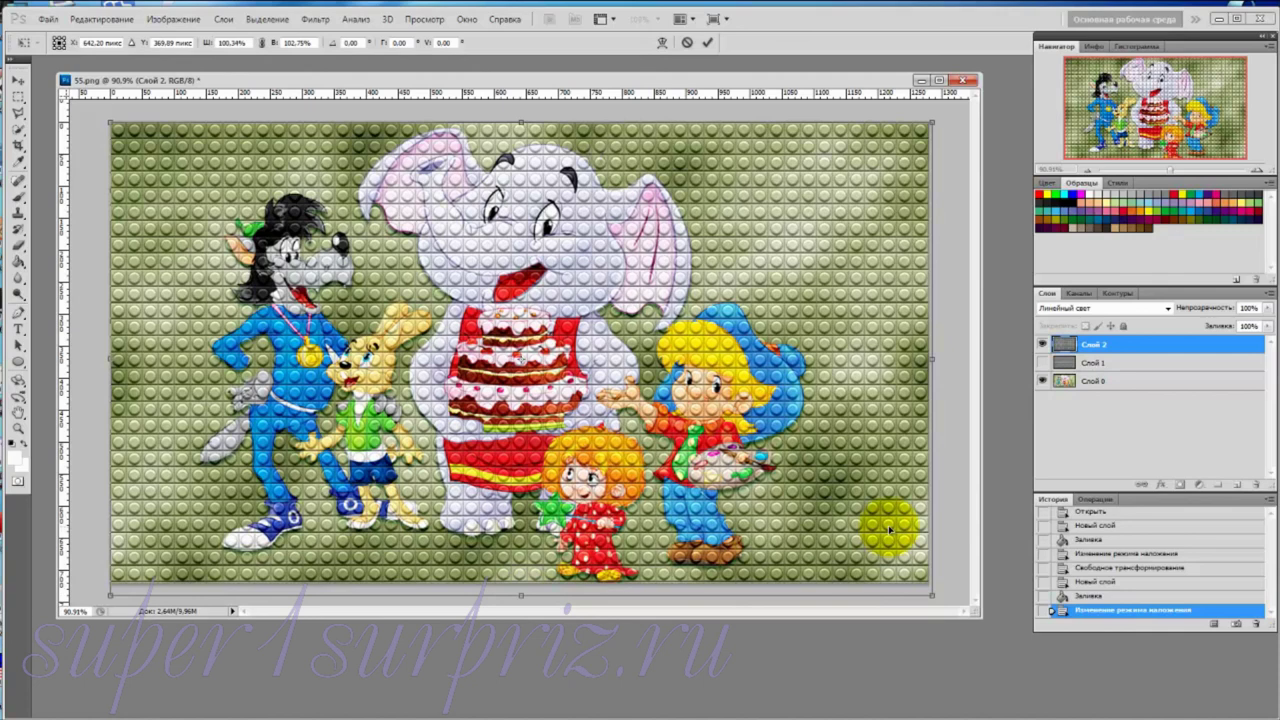
key(Return)
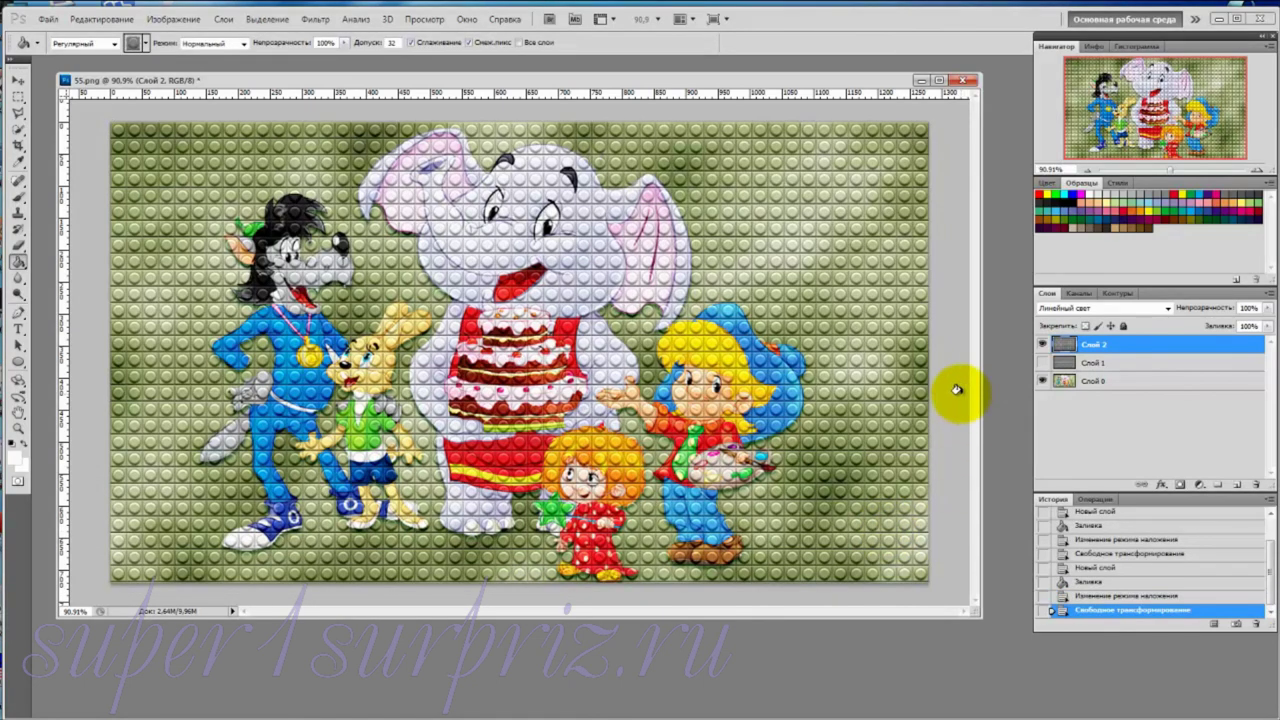